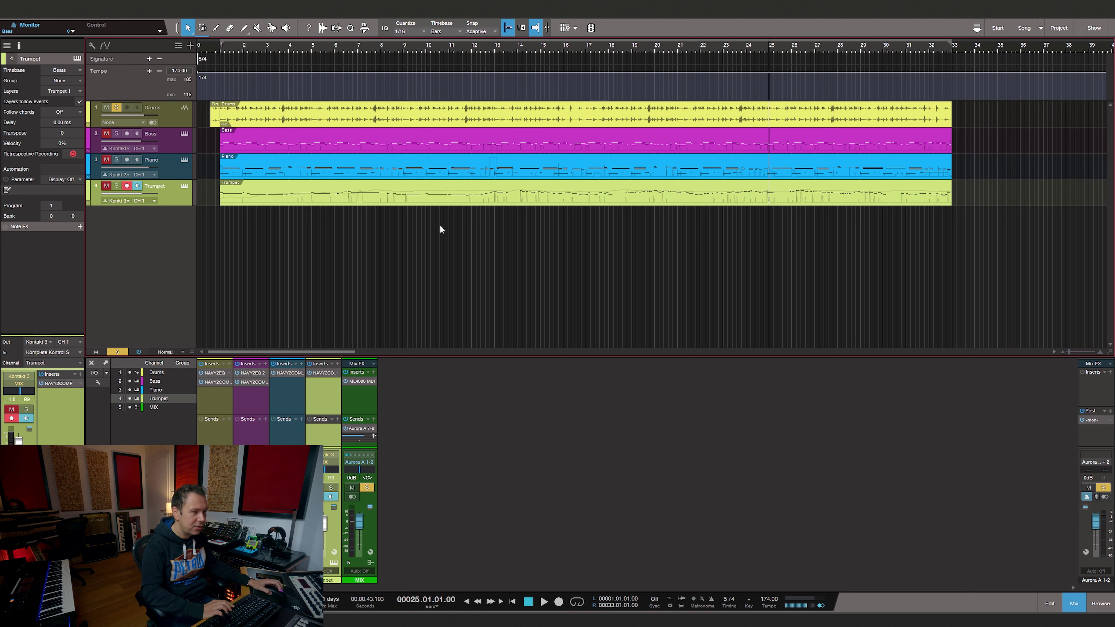
Play and stop each soloed part in turn from bar 25.
{"action": "key", "text": "space"}
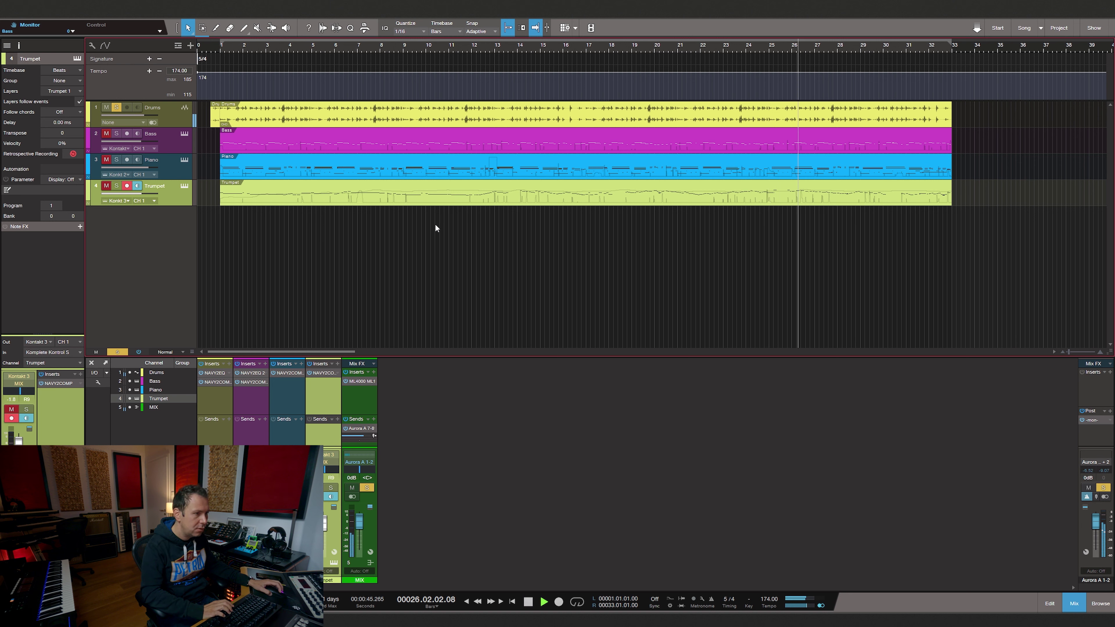
{"action": "key", "text": "space"}
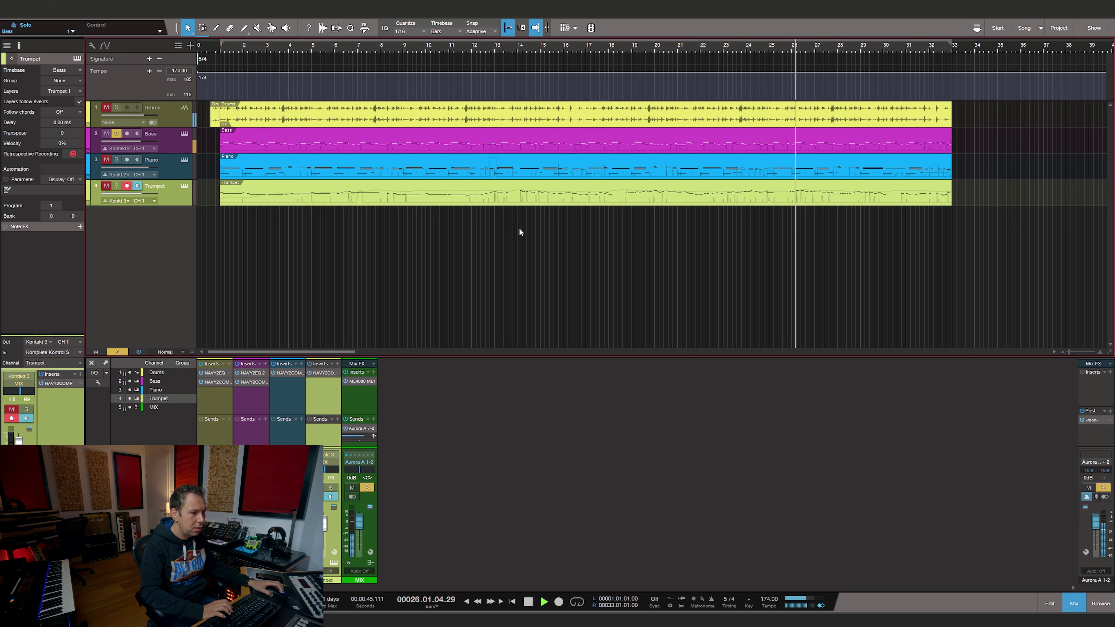
{"action": "key", "text": "space"}
{"action": "key", "text": "space"}
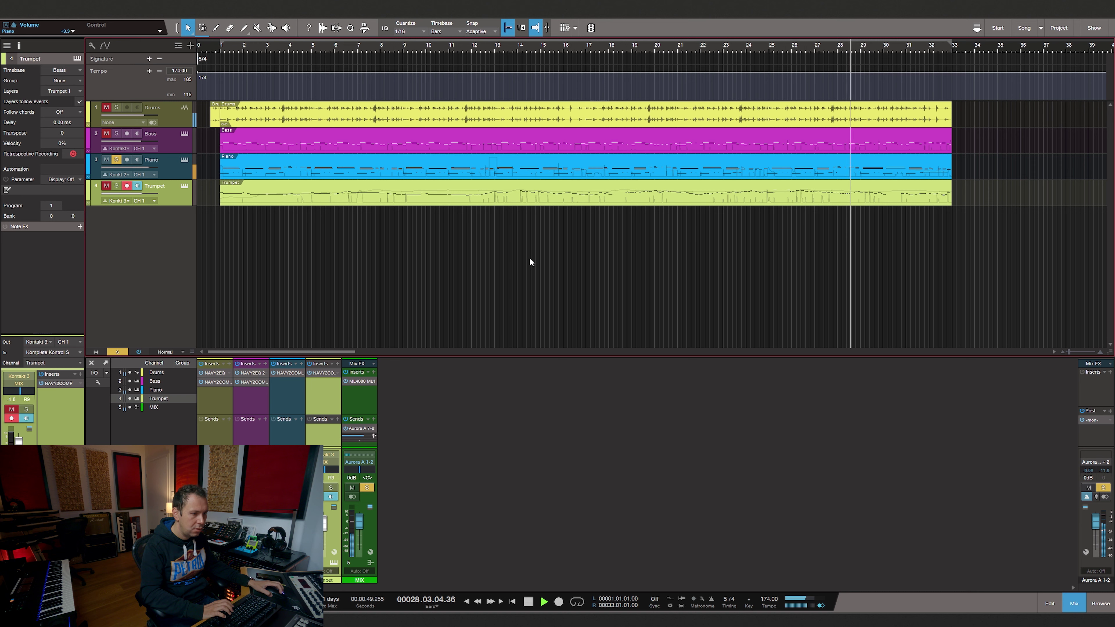
{"action": "key", "text": "space"}
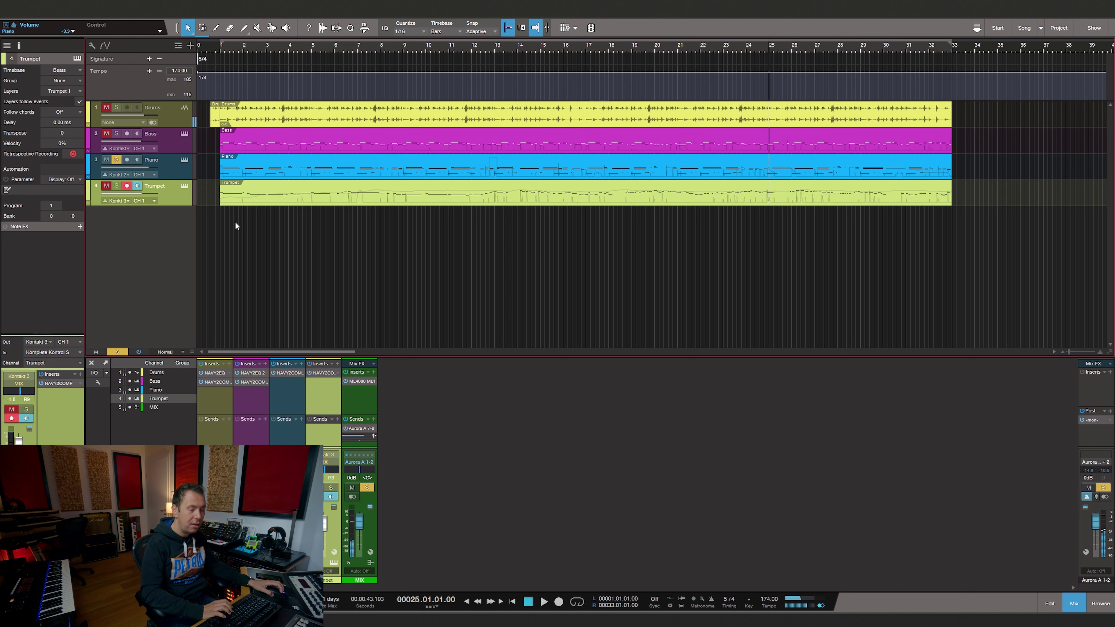
Solo the Trumpet track and audition it from bar 25.
{"action": "left_click", "coordinate": [116, 186]}
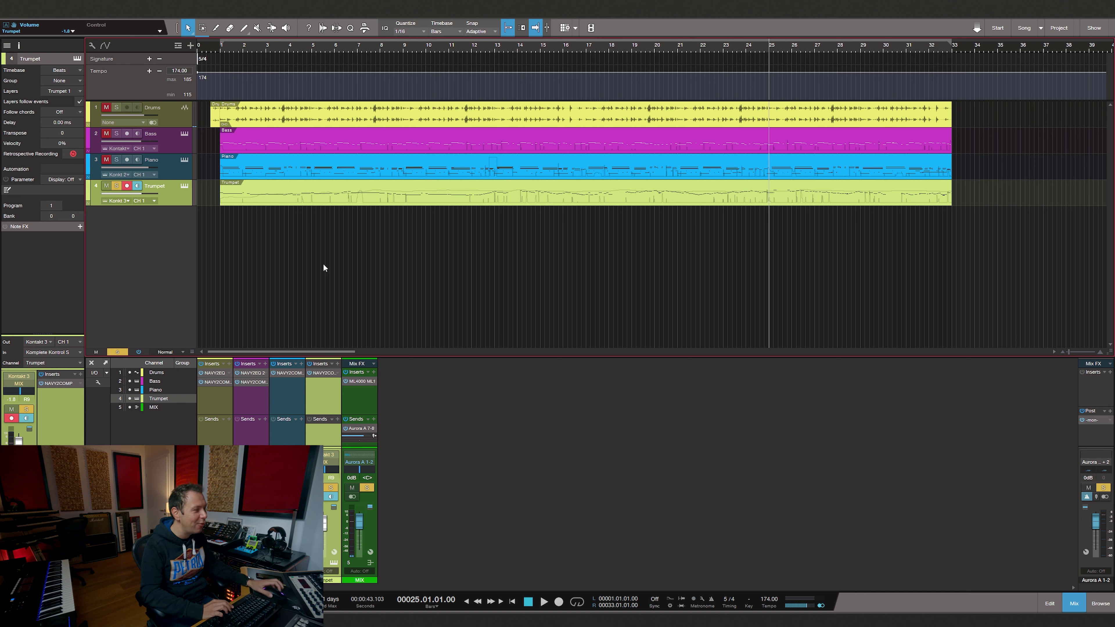
{"action": "key", "text": "space"}
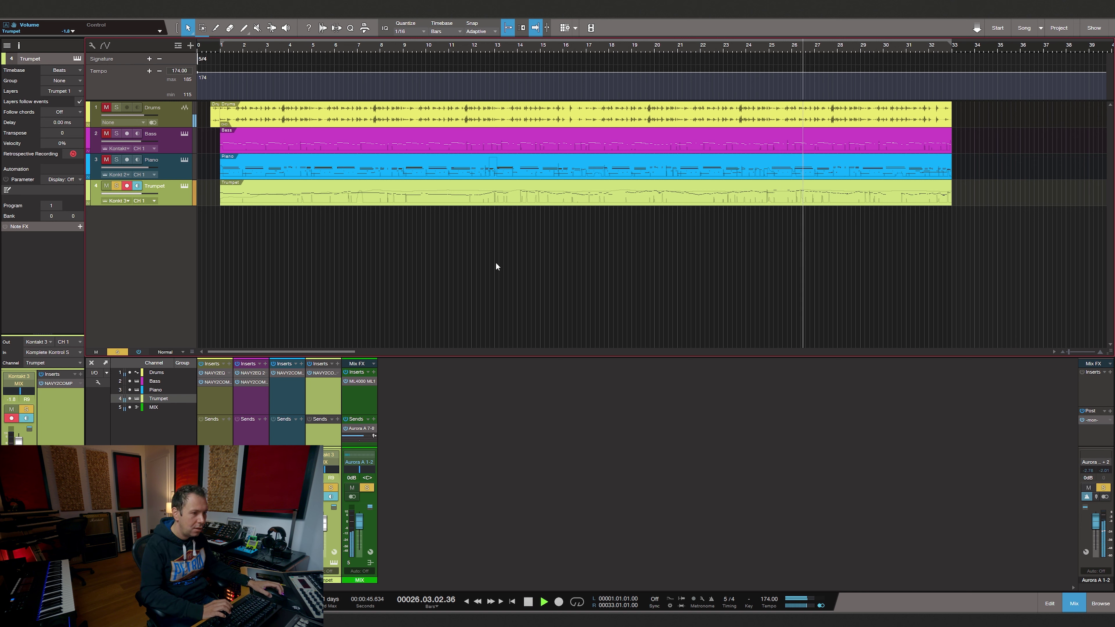
{"action": "key", "text": "space"}
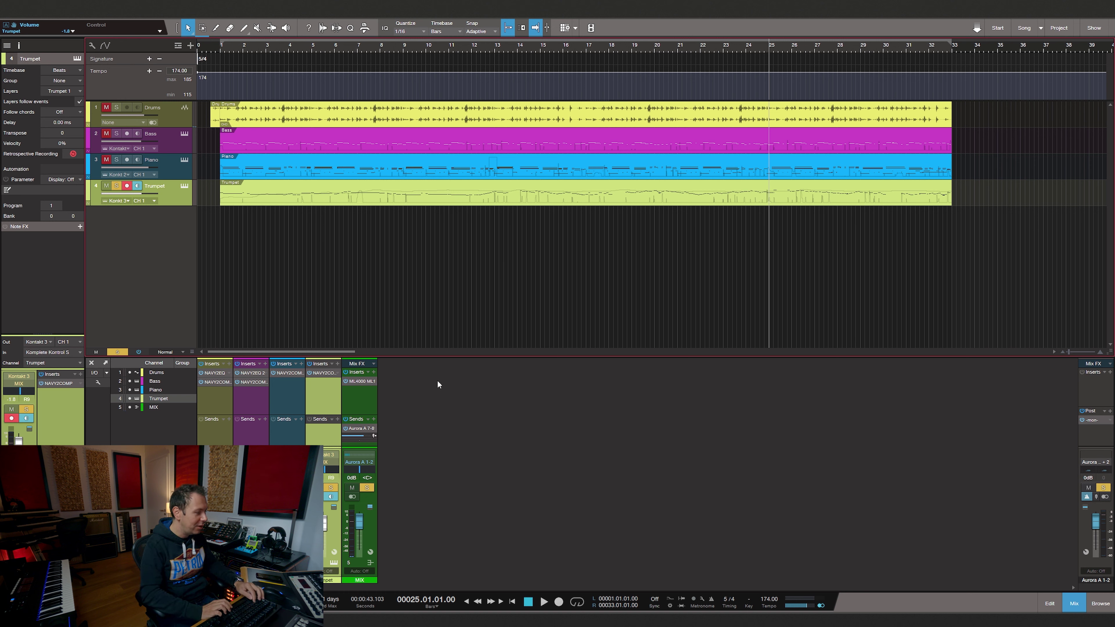
Load SILVER MINI onto the MIX bus inserts and nudge its Late Level knob.
{"action": "left_click", "coordinate": [374, 372]}
{"action": "type", "text": "silver"}
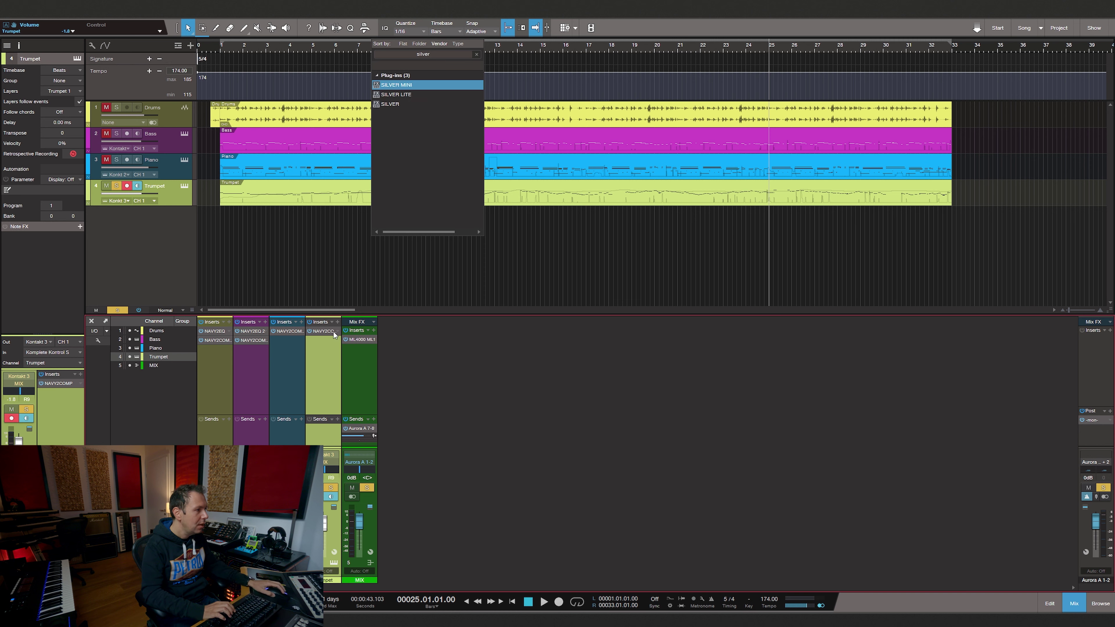
{"action": "left_click", "coordinate": [396, 105]}
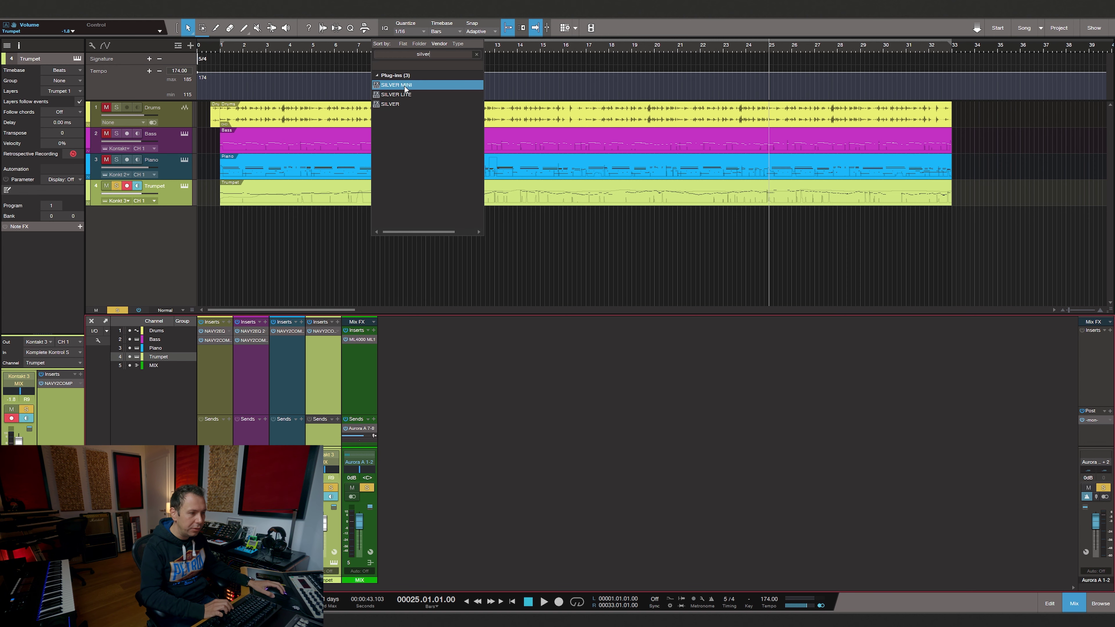
{"action": "double_click", "coordinate": [405, 85]}
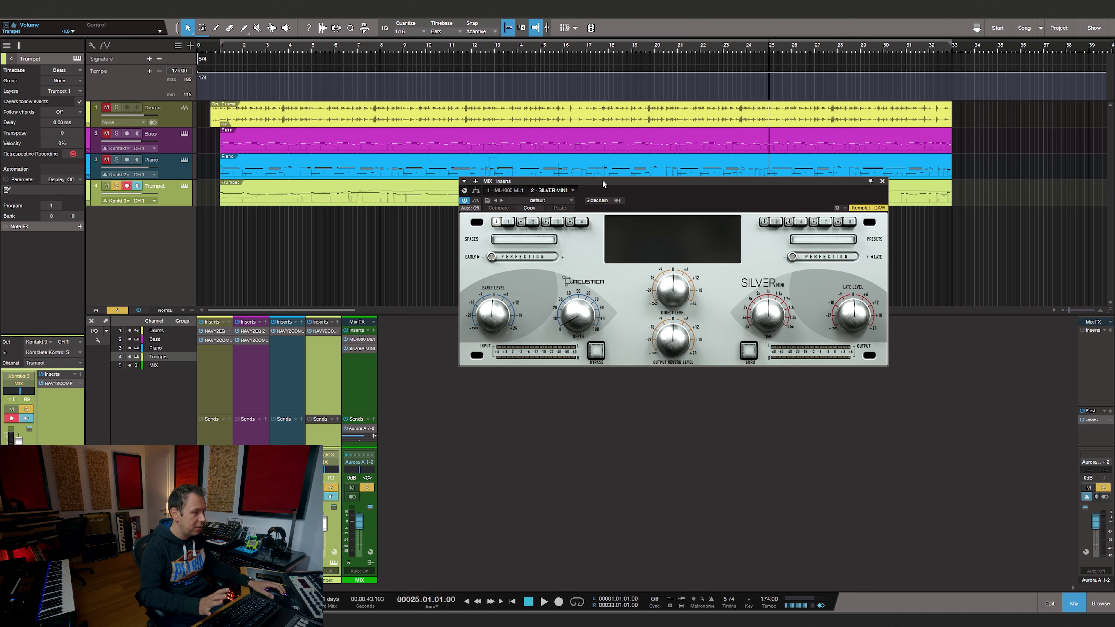
{"action": "left_click_drag", "start_coordinate": [603, 184], "coordinate": [624, 176]}
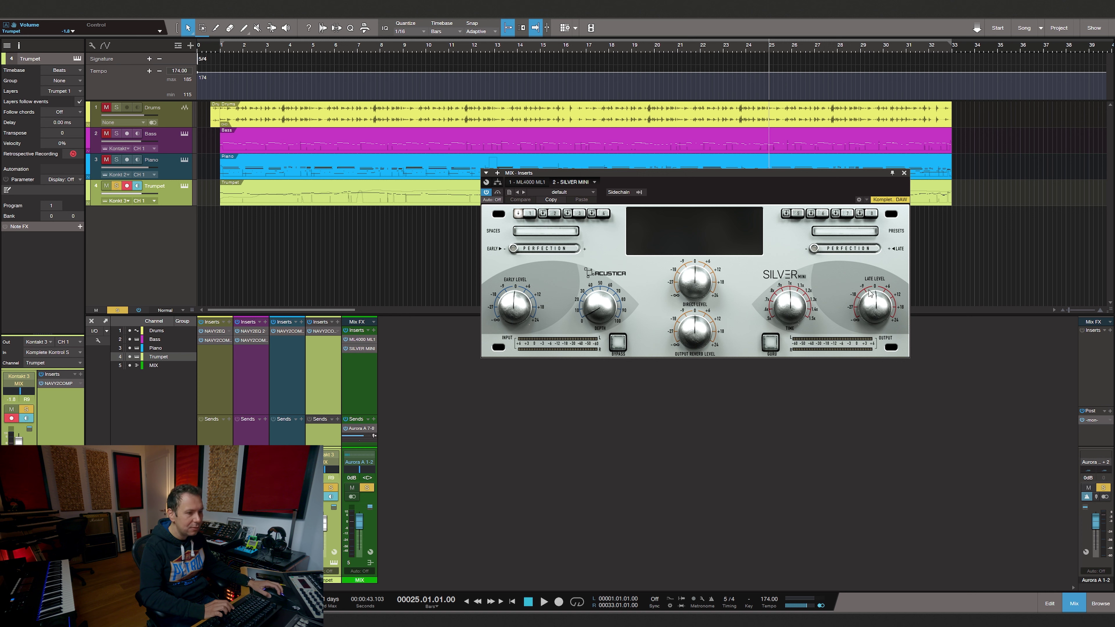
{"action": "left_click_drag", "start_coordinate": [870, 312], "coordinate": [870, 309]}
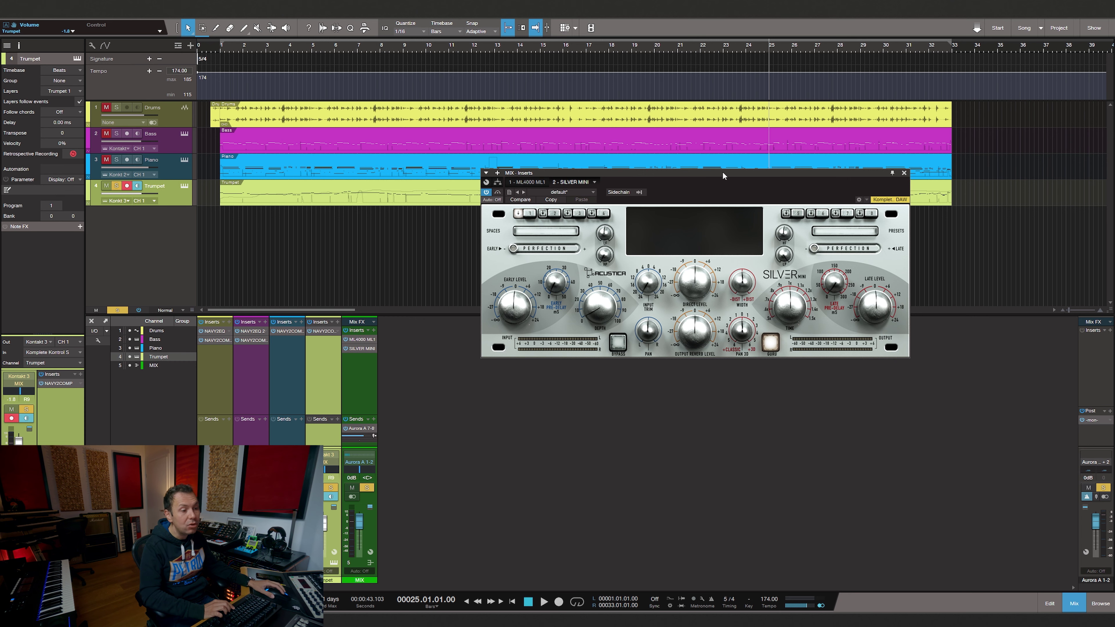
Move the Silver Mini window lower and select its HP high-pass knob.
{"action": "left_click_drag", "start_coordinate": [724, 172], "coordinate": [751, 213]}
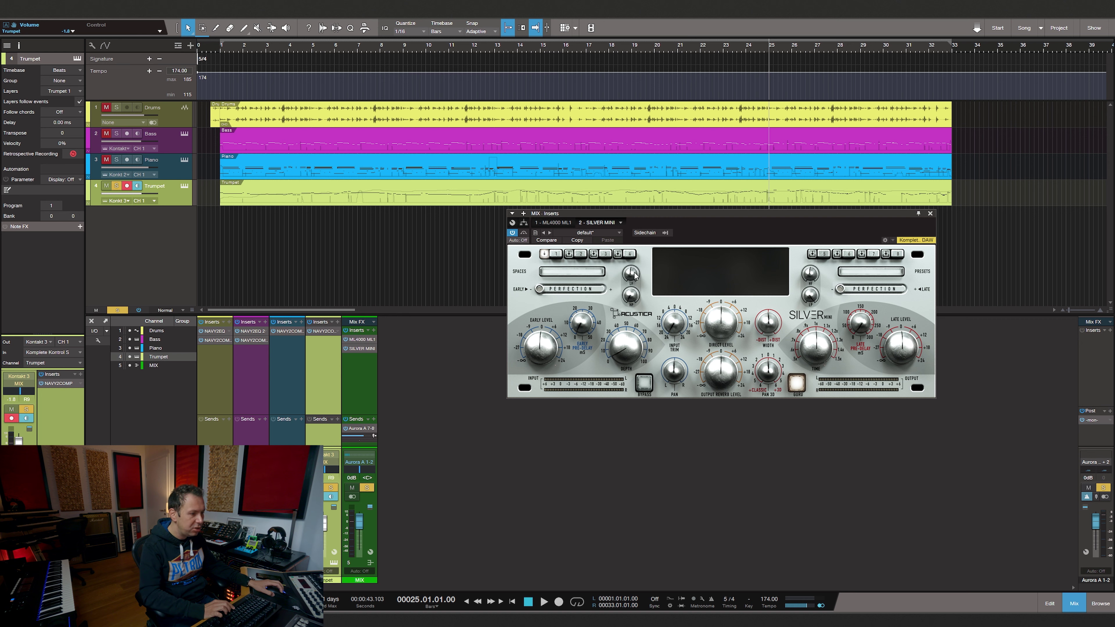
{"action": "left_click", "coordinate": [630, 298]}
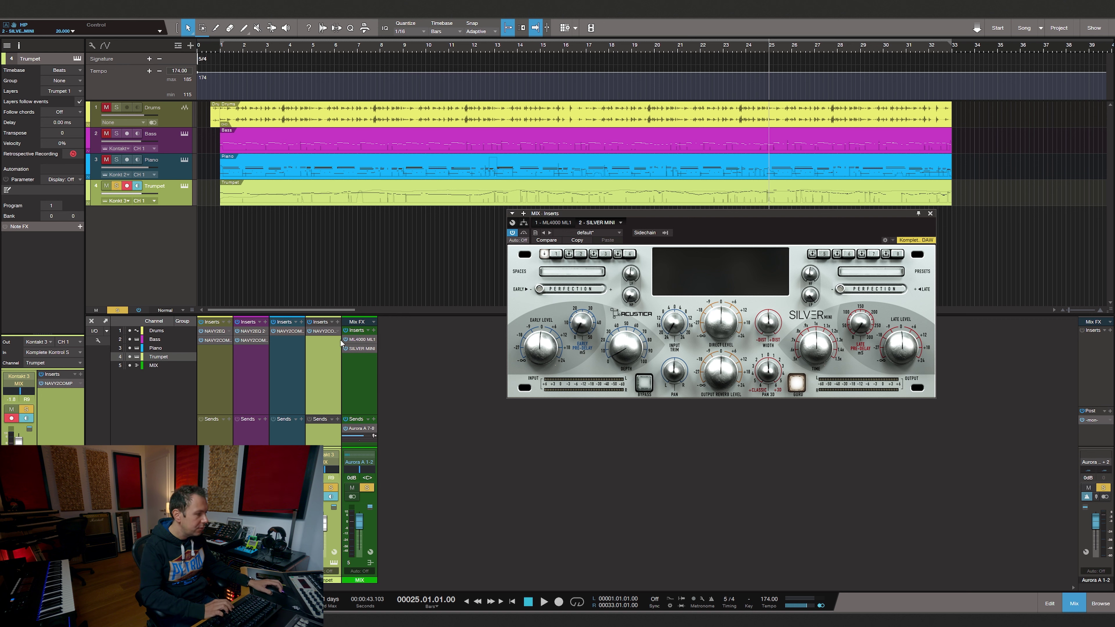
Insert SILVER LITE on the MIX bus after Silver Mini and position its editor window.
{"action": "left_click", "coordinate": [362, 348]}
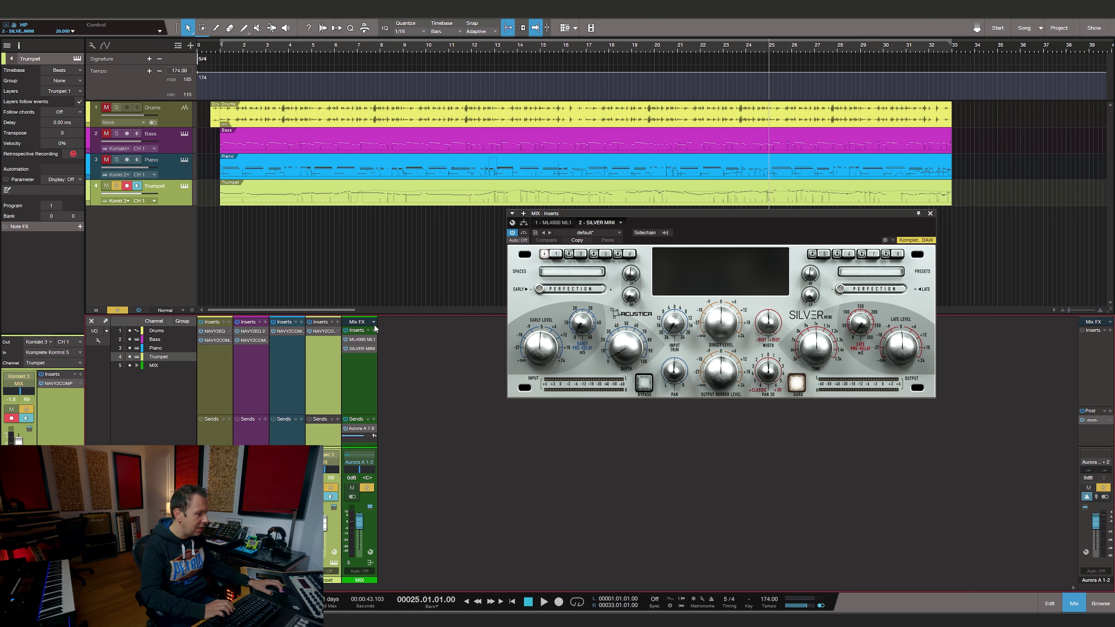
{"action": "left_click", "coordinate": [374, 329]}
{"action": "type", "text": "silver"}
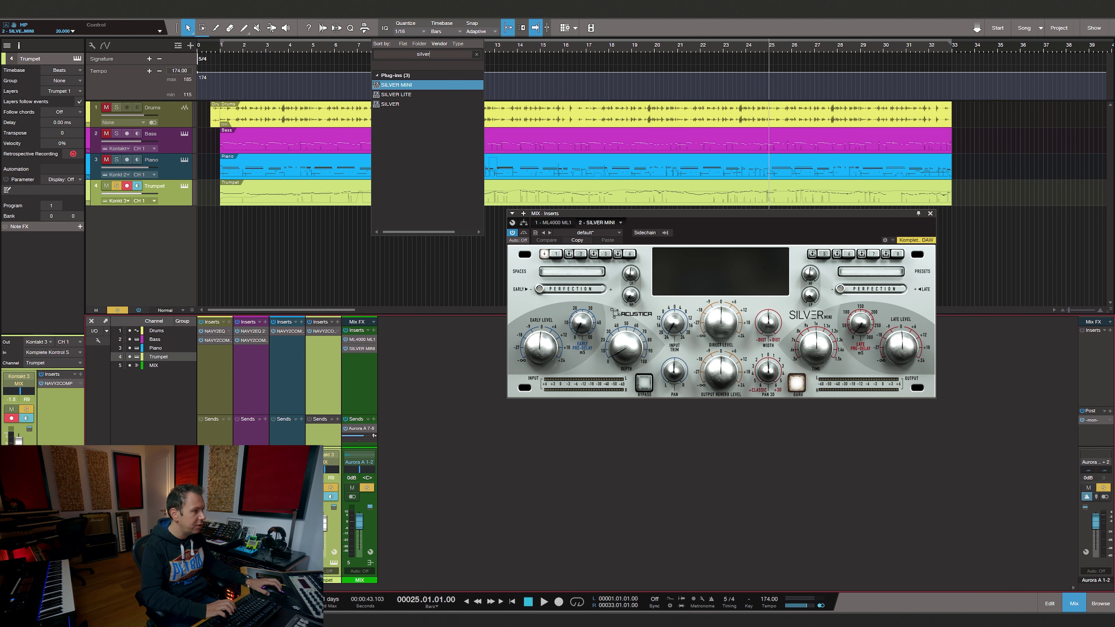
{"action": "left_click", "coordinate": [395, 95]}
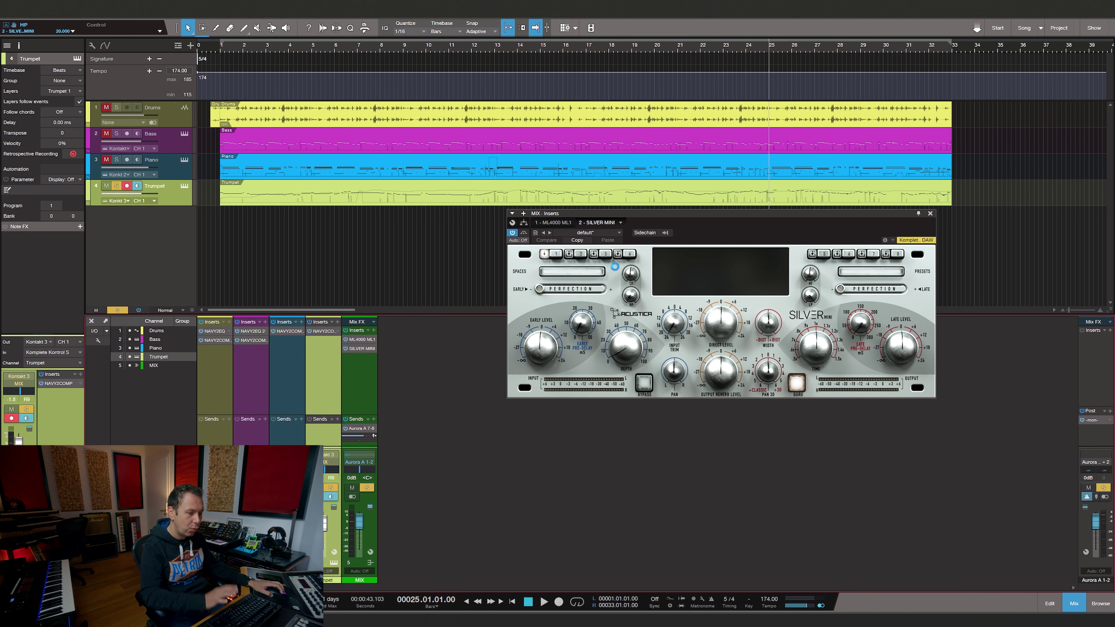
{"action": "left_click_drag", "start_coordinate": [694, 213], "coordinate": [705, 157]}
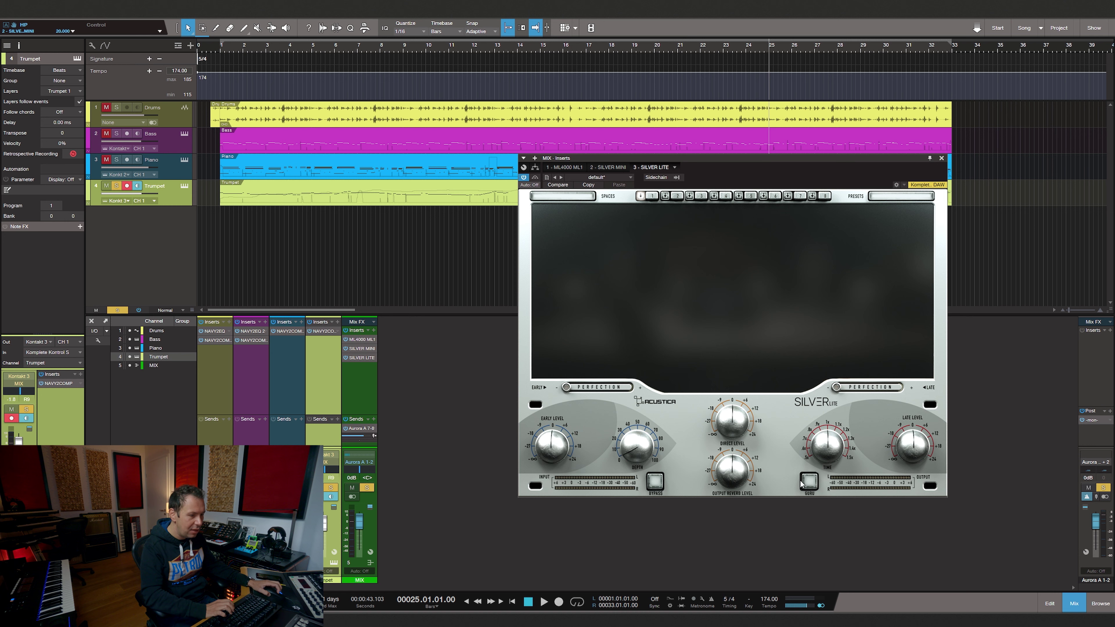
{"action": "mouse_move", "coordinate": [685, 443]}
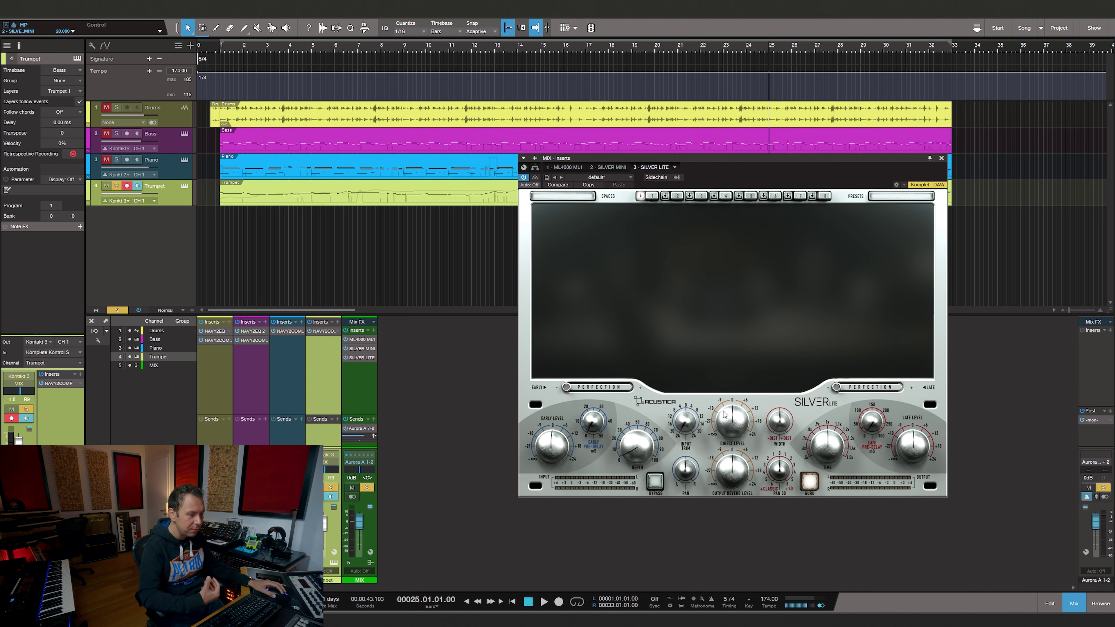
{"action": "left_click_drag", "start_coordinate": [756, 160], "coordinate": [777, 141]}
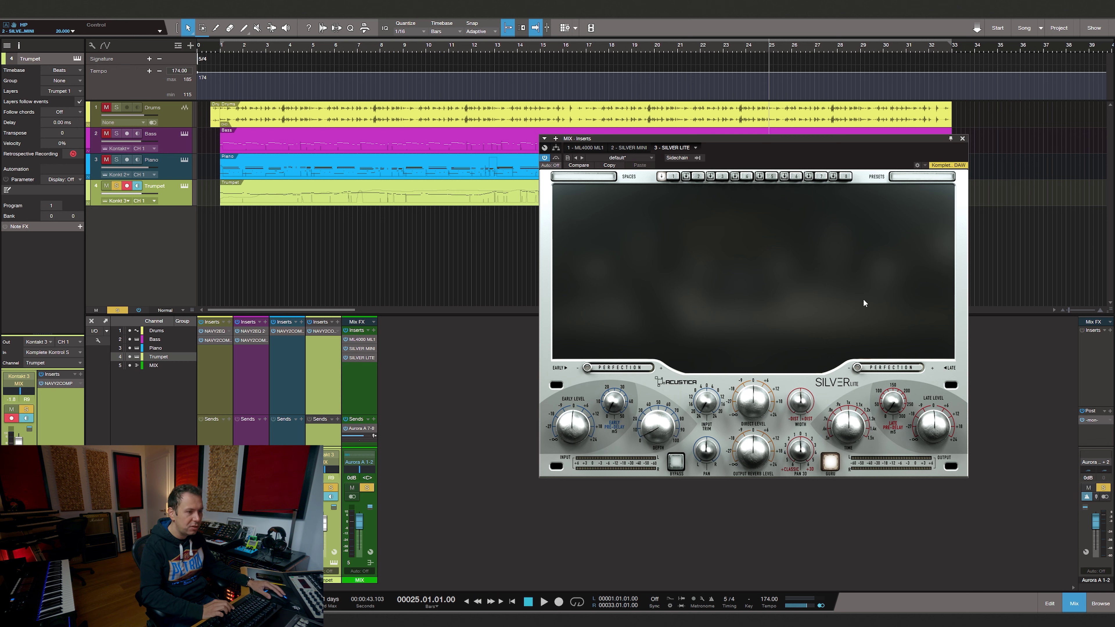
Add the full SILVER reverb to the MIX bus inserts via a 'silver' search.
{"action": "left_click", "coordinate": [374, 330]}
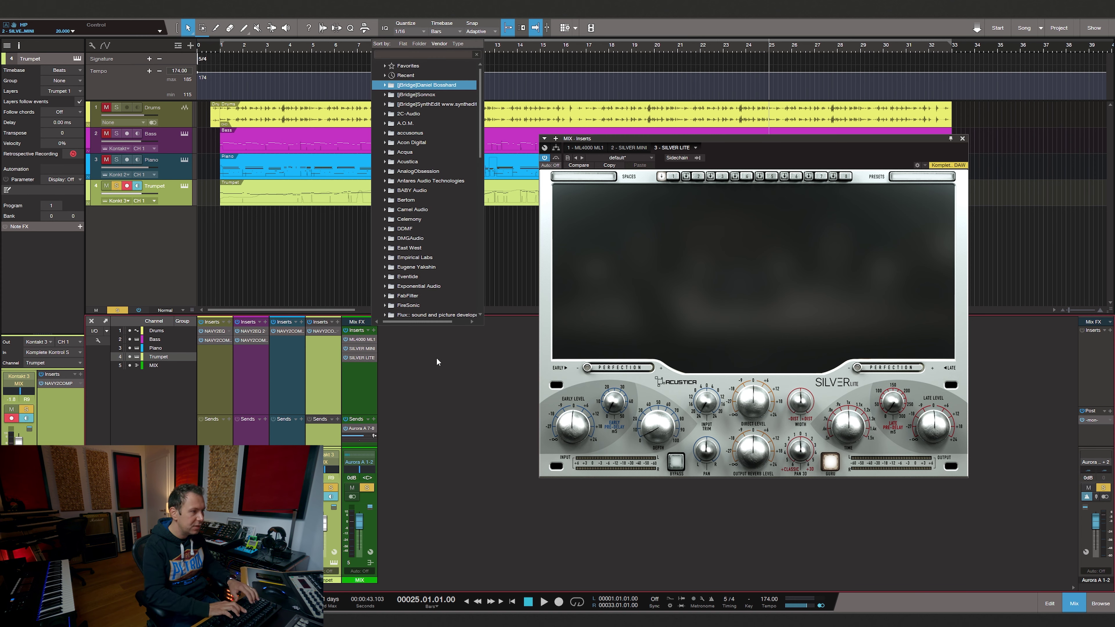
{"action": "type", "text": "sil;ve"}
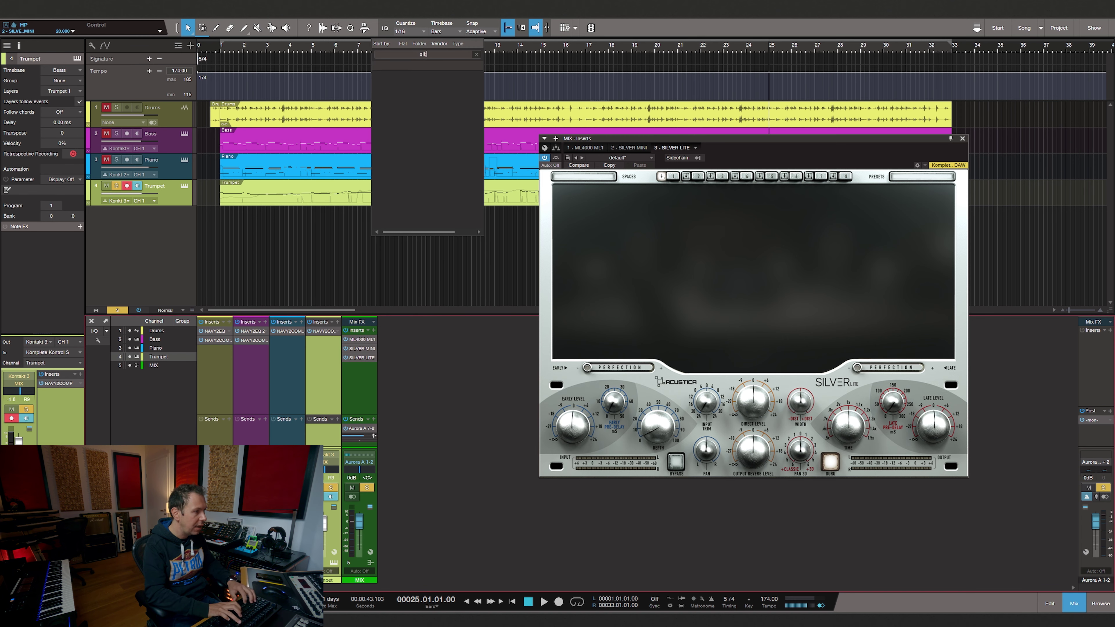
{"action": "key", "text": "BackSpace"}
{"action": "type", "text": "ver"}
{"action": "key", "text": "Return"}
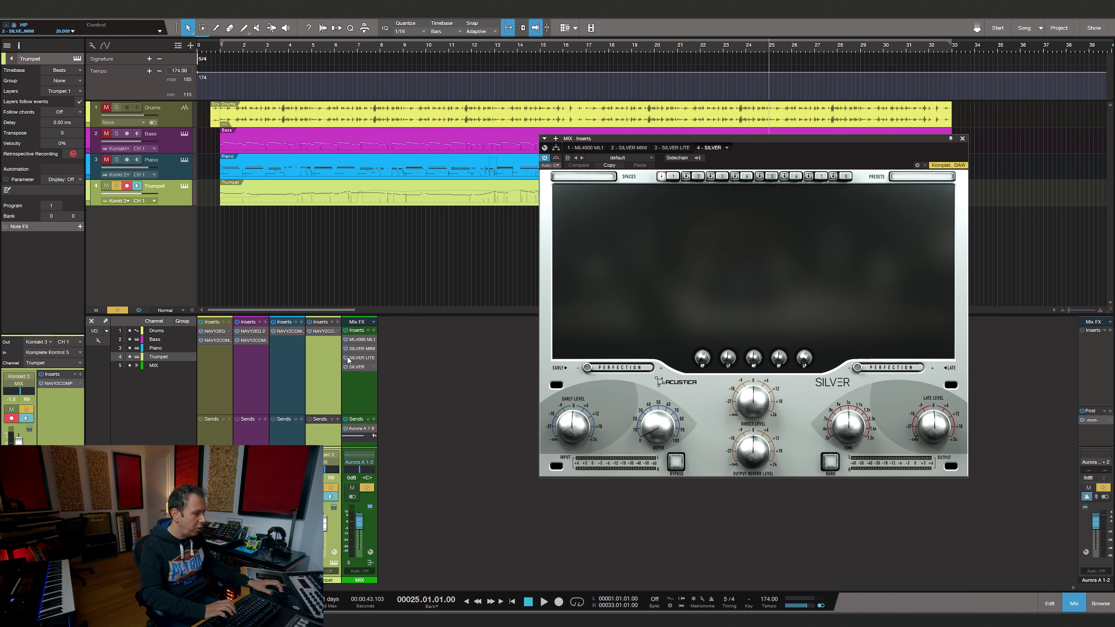
Remove the Silver Lite and Silver Mini inserts and move the Silver window right.
{"action": "left_click", "coordinate": [374, 357]}
{"action": "left_click", "coordinate": [386, 451]}
{"action": "left_click", "coordinate": [374, 348]}
{"action": "left_click", "coordinate": [400, 441]}
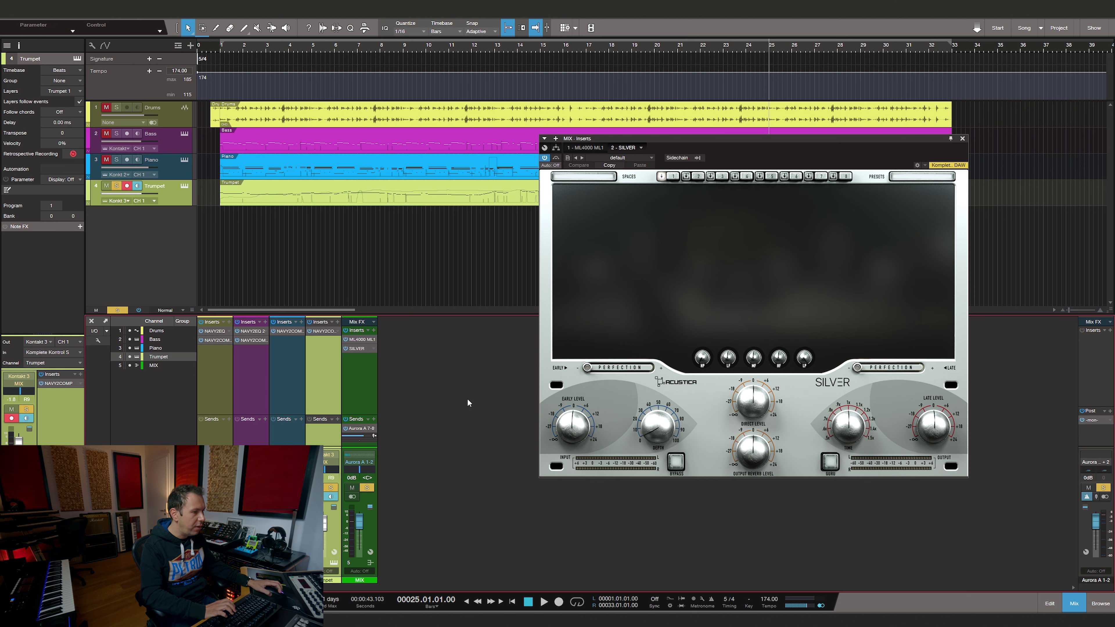
{"action": "left_click_drag", "start_coordinate": [682, 139], "coordinate": [734, 141]}
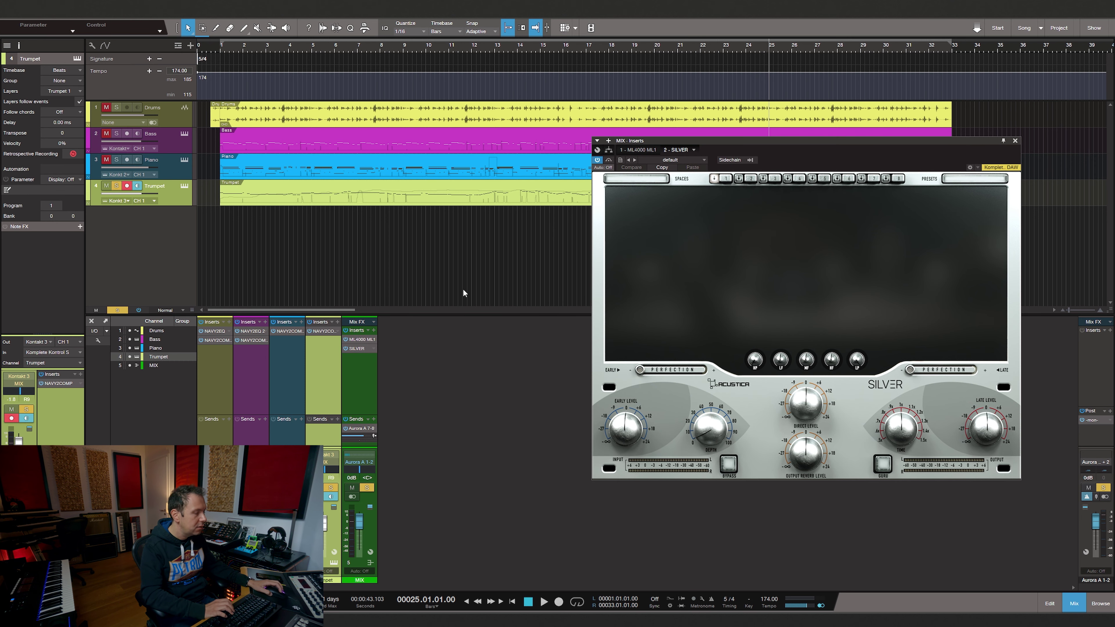
Open the Silver reverb's Spaces category list toward Public Spaces.
{"action": "left_click", "coordinate": [493, 217]}
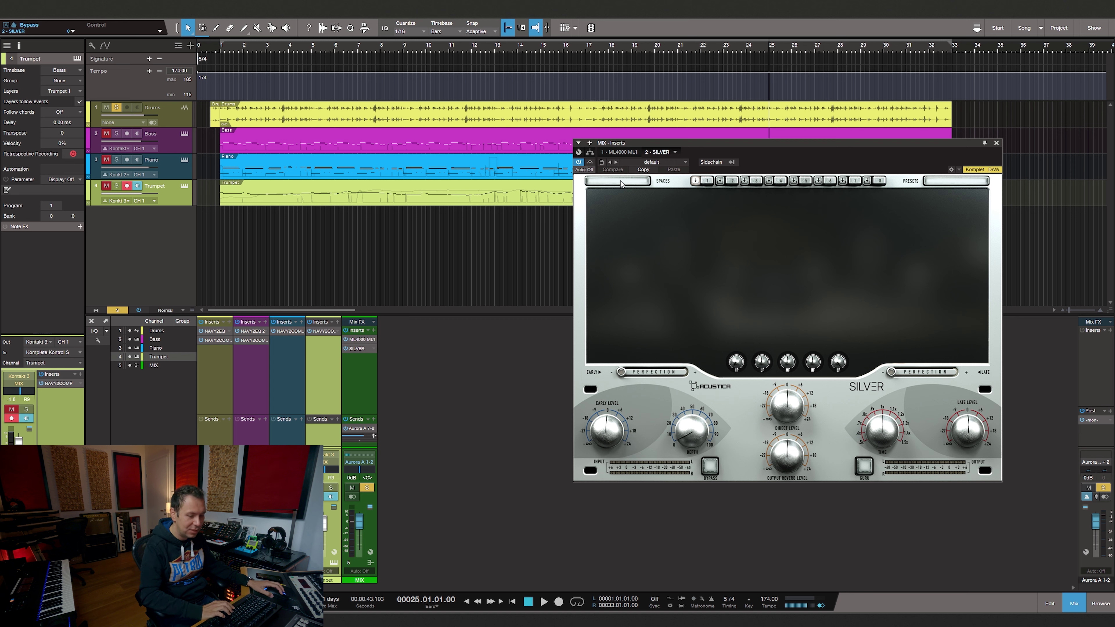
{"action": "left_click", "coordinate": [621, 184]}
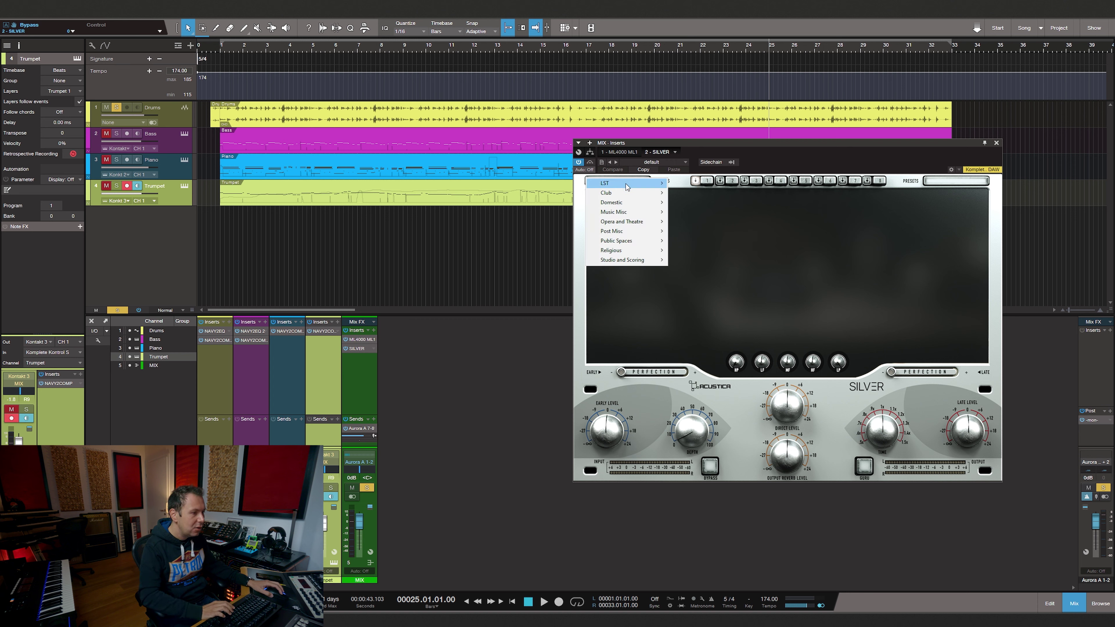
{"action": "mouse_move", "coordinate": [635, 194]}
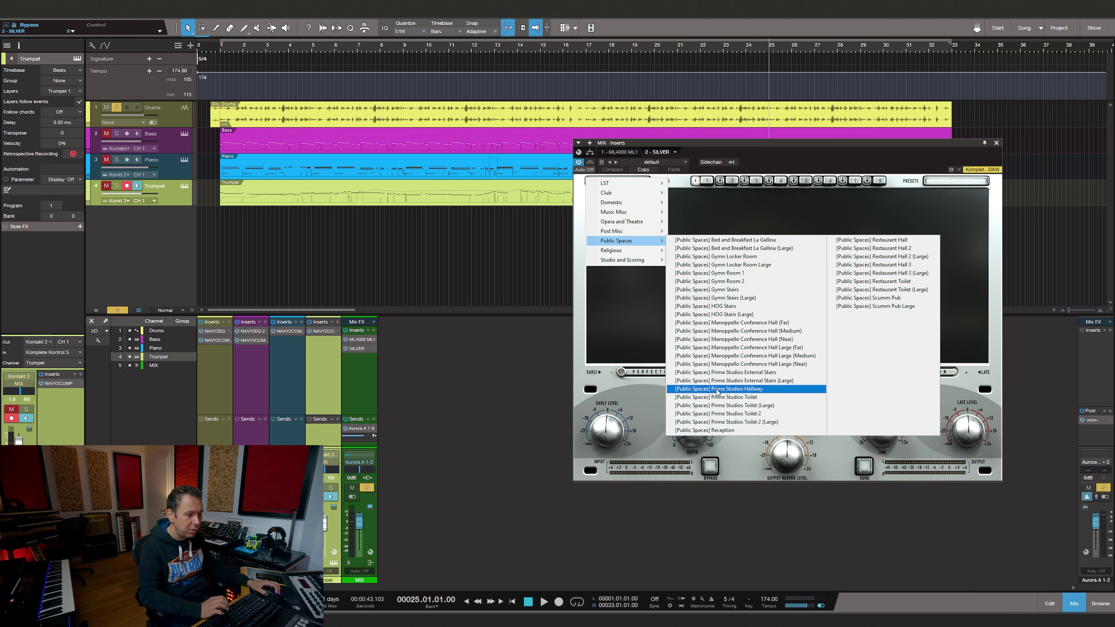
Load Scumm Pub, then the Chiesa di San Camillo (Far) church space.
{"action": "left_click", "coordinate": [873, 305]}
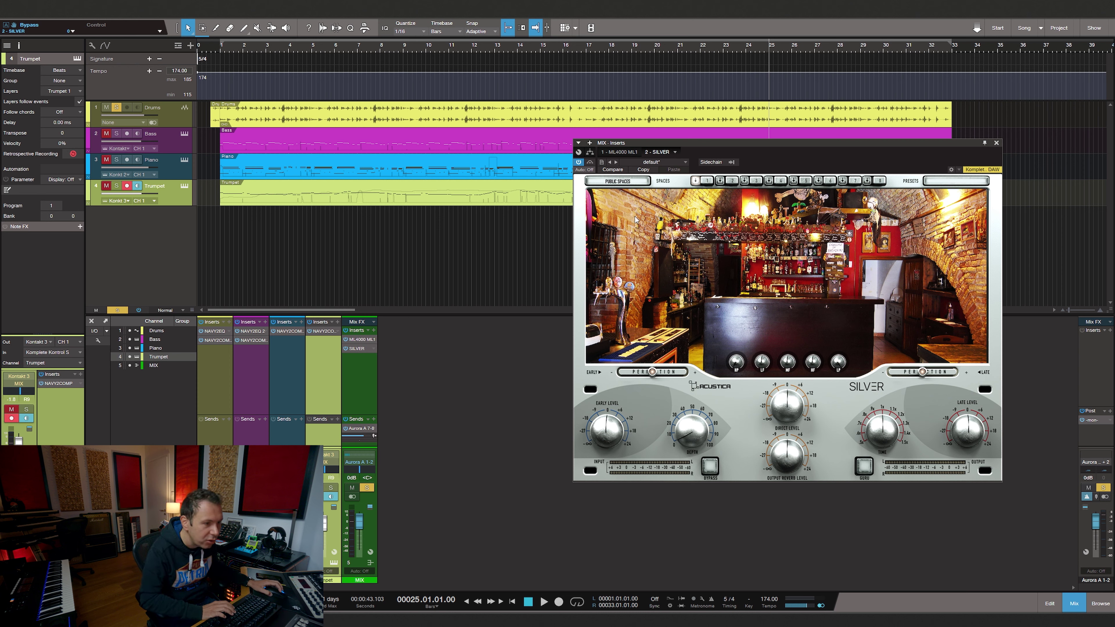
{"action": "left_click", "coordinate": [615, 187]}
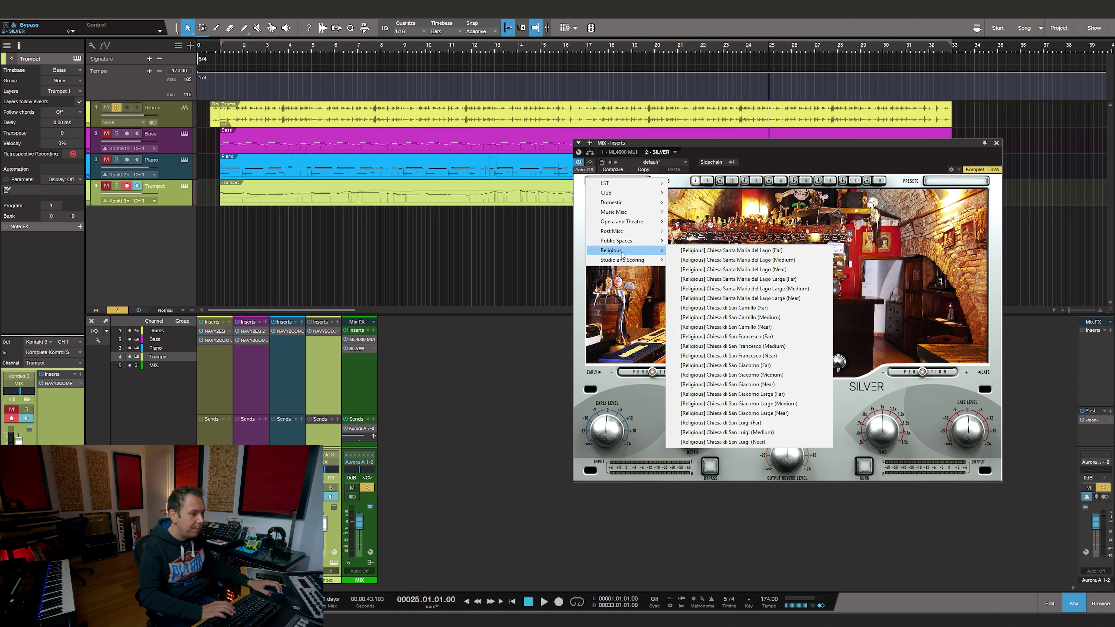
{"action": "left_click", "coordinate": [723, 309]}
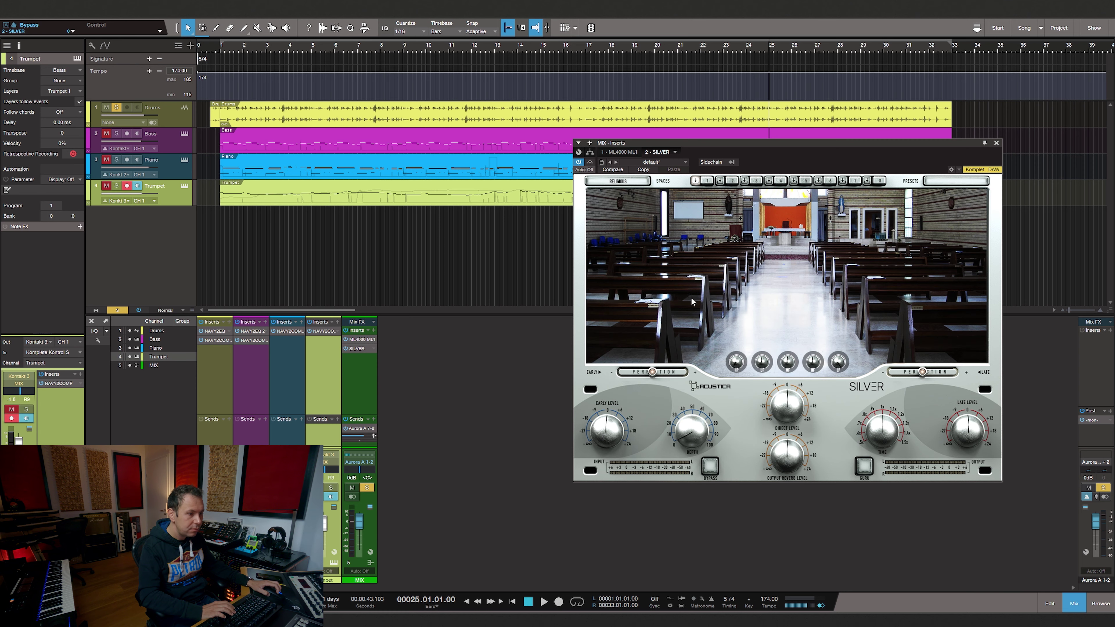
Try Prime Studios spaces: booth, Drums Room, and Mixing Console Lounge variants.
{"action": "left_click", "coordinate": [618, 183]}
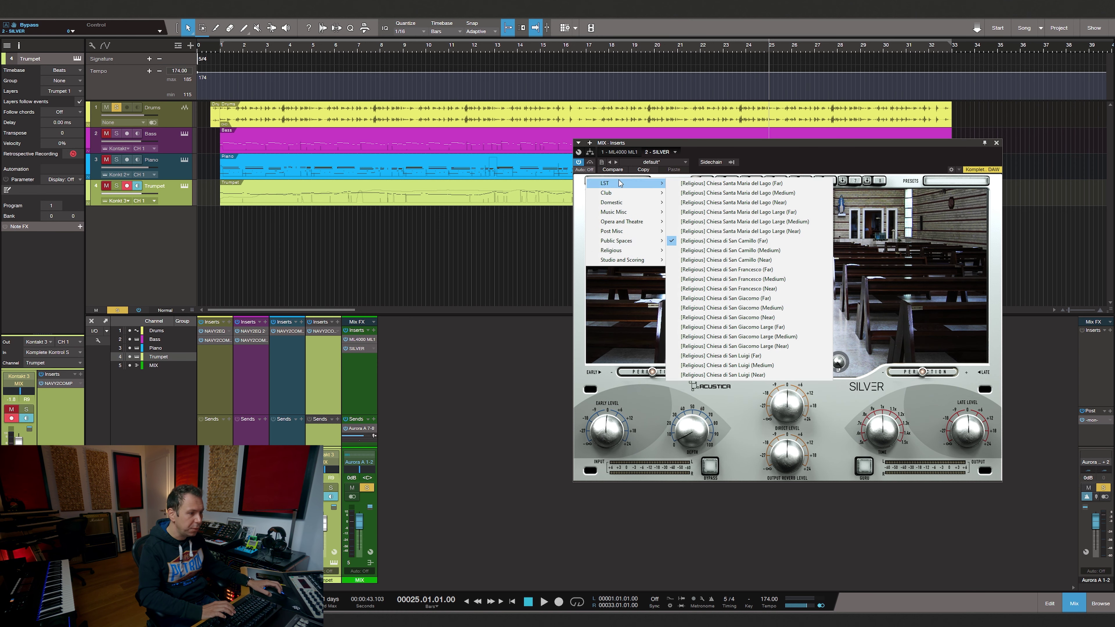
{"action": "mouse_move", "coordinate": [630, 254]}
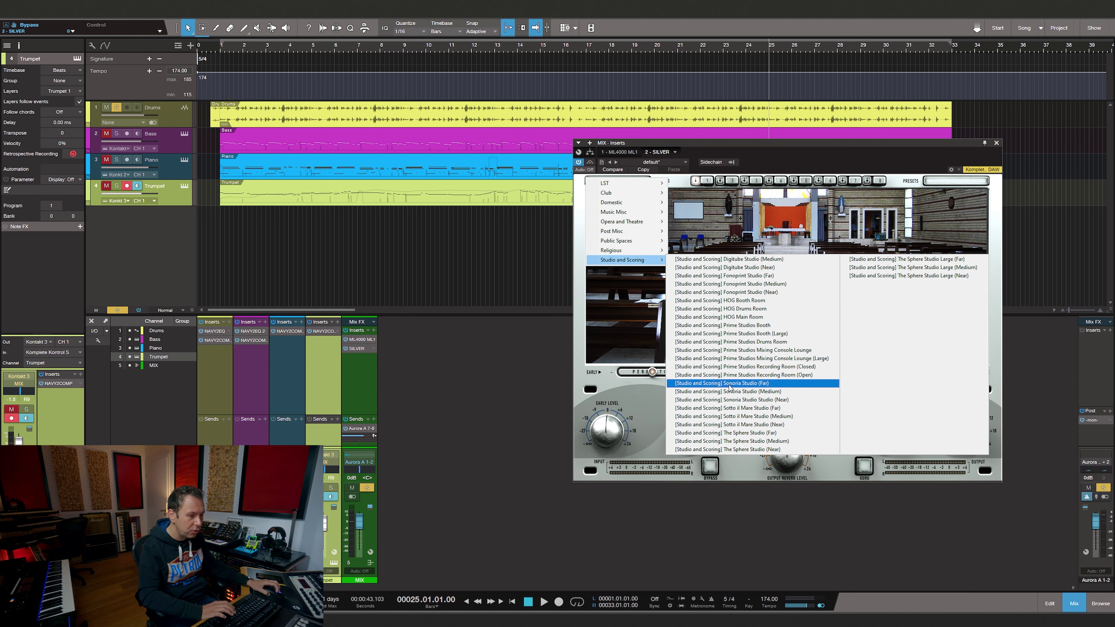
{"action": "left_click", "coordinate": [743, 334]}
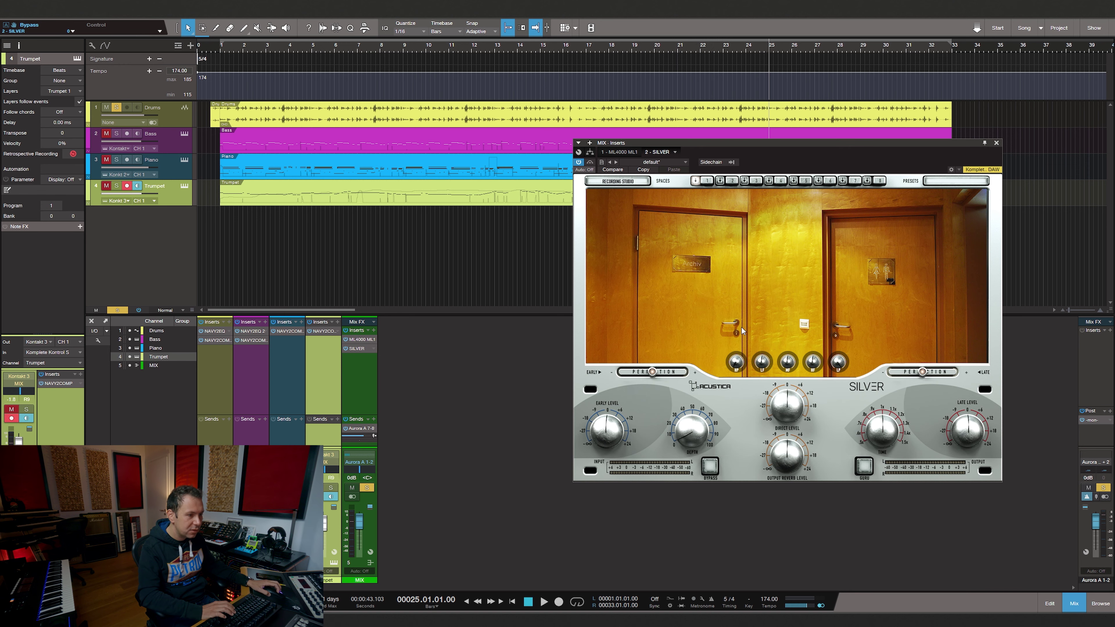
{"action": "left_click", "coordinate": [617, 183]}
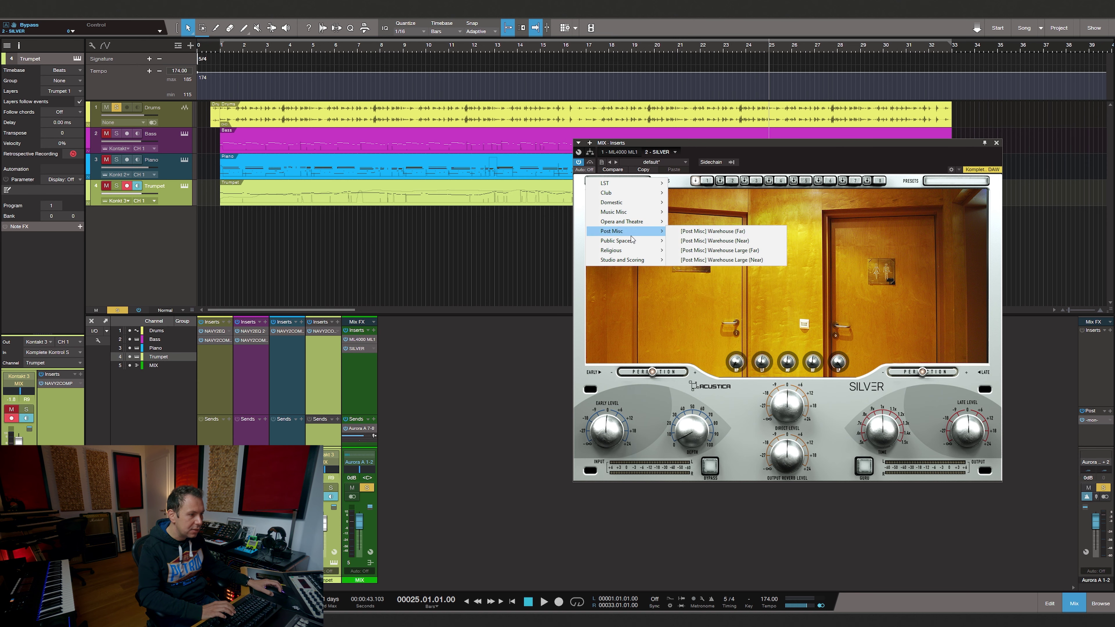
{"action": "mouse_move", "coordinate": [624, 260]}
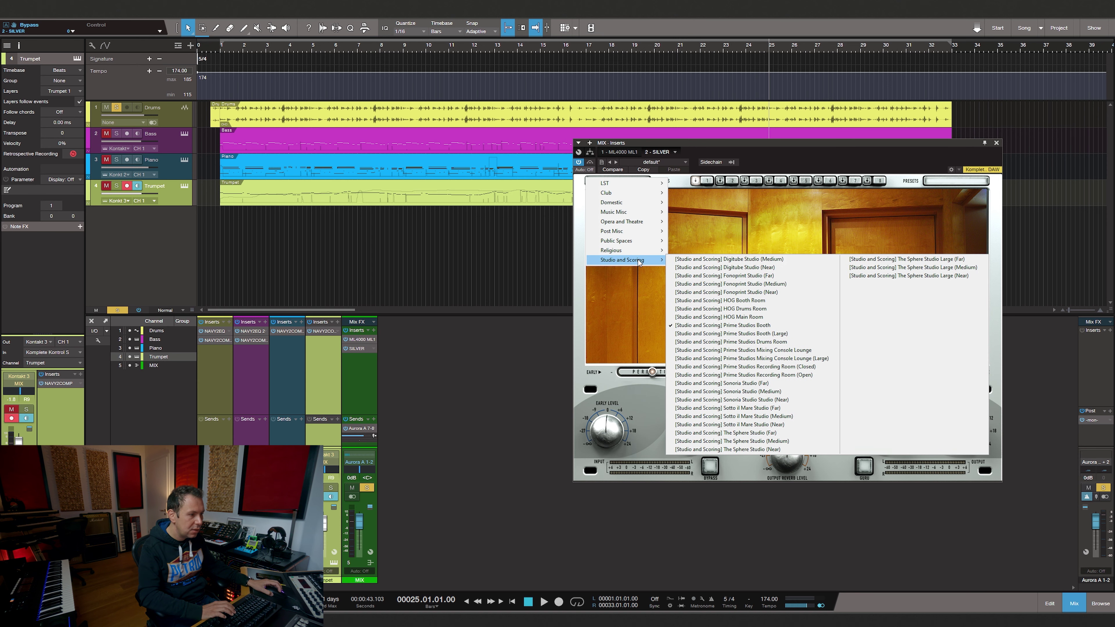
{"action": "left_click", "coordinate": [738, 342]}
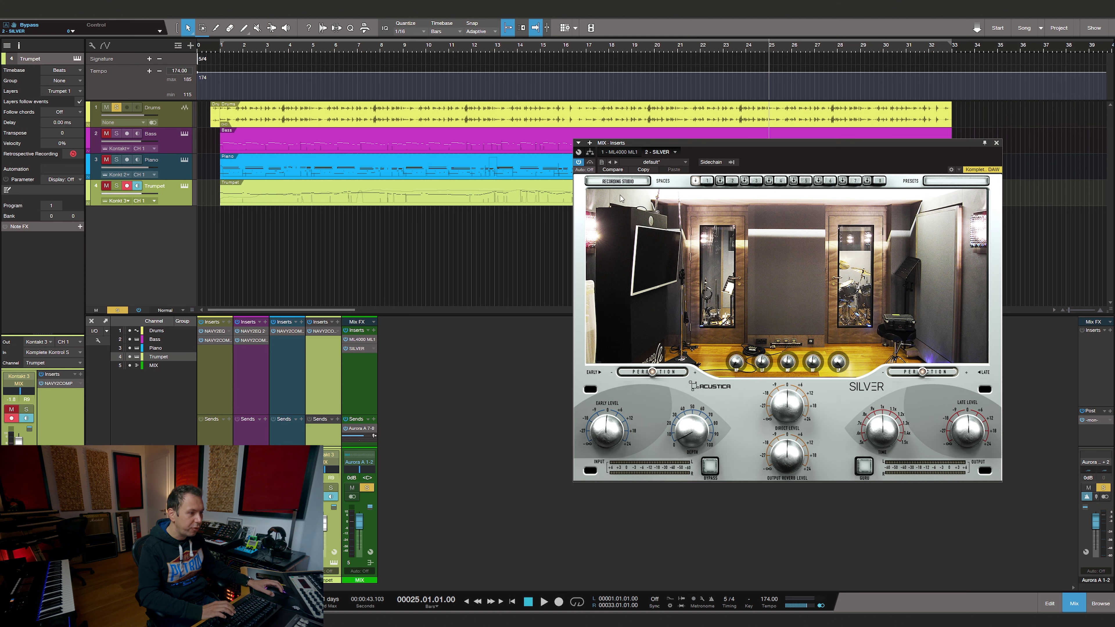
{"action": "left_click", "coordinate": [619, 181]}
{"action": "mouse_move", "coordinate": [628, 259]}
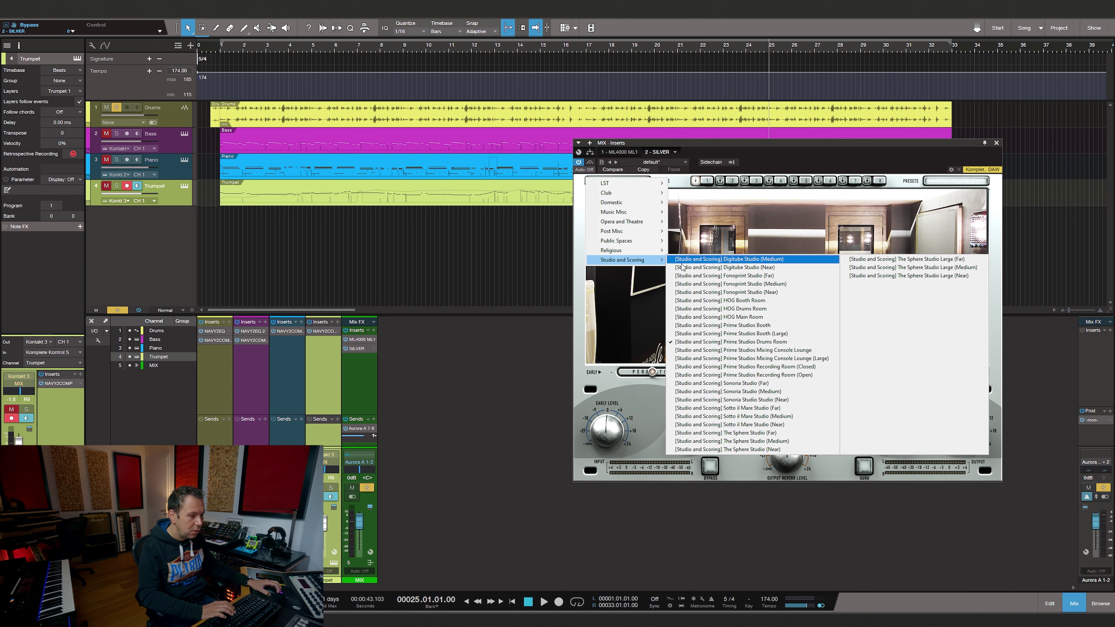
{"action": "left_click", "coordinate": [745, 350]}
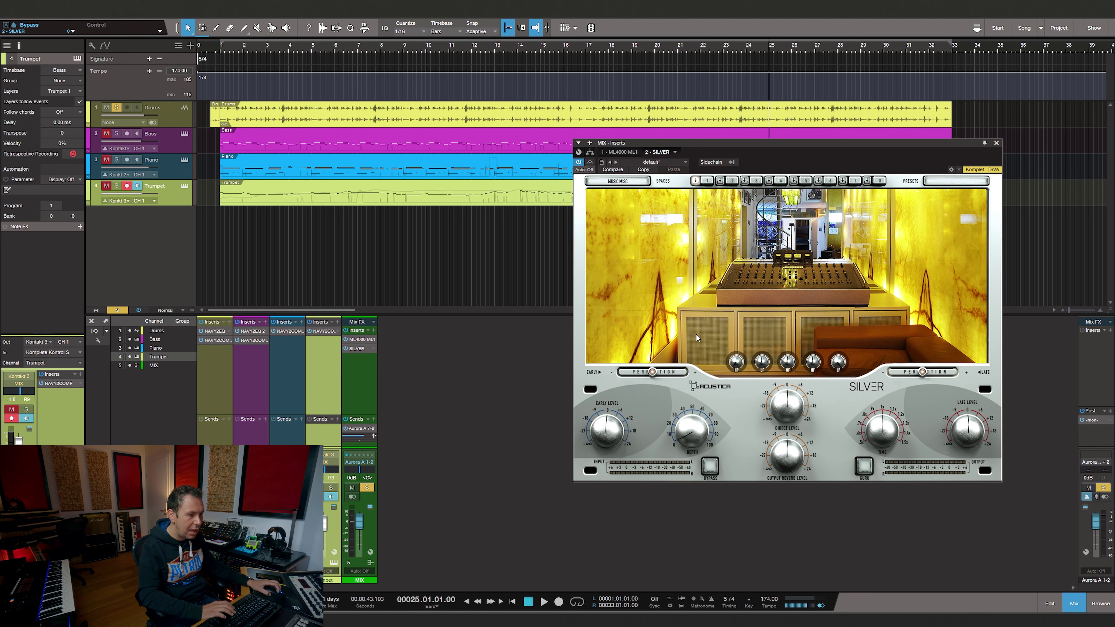
{"action": "left_click", "coordinate": [623, 184]}
{"action": "mouse_move", "coordinate": [624, 260]}
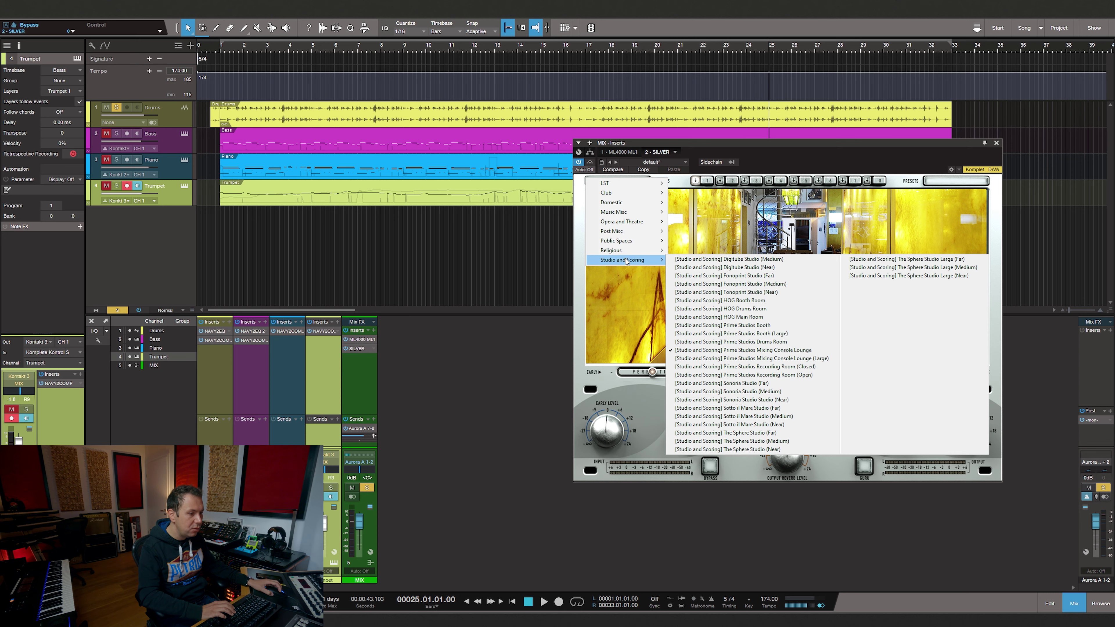
{"action": "left_click", "coordinate": [743, 359]}
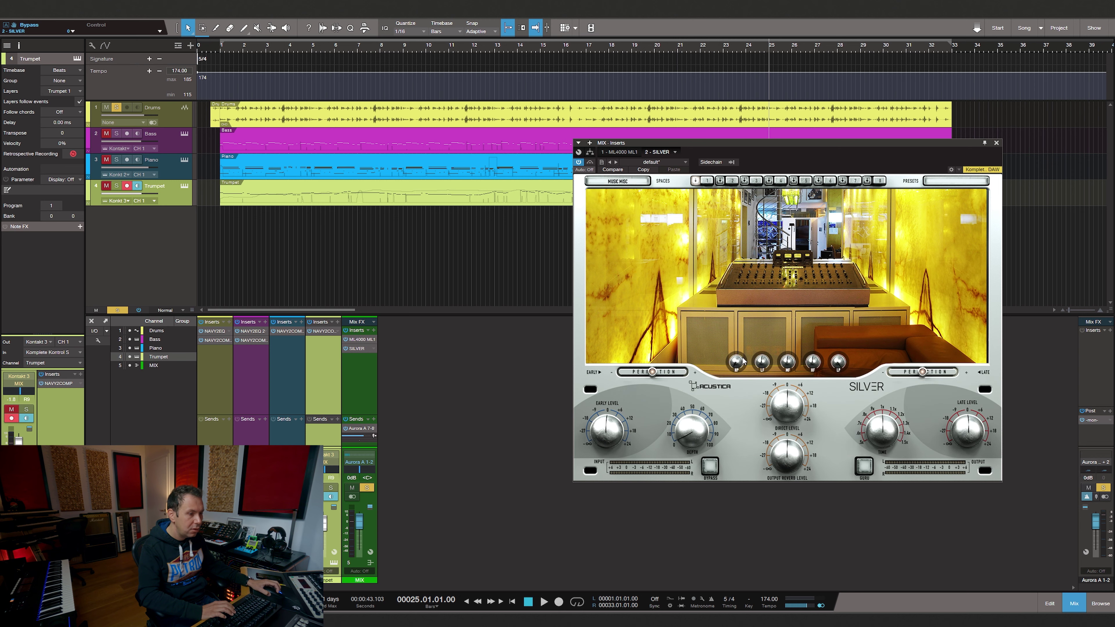
Try Sonoria Studio (Far) and The Sphere Studio (Far), settling on Fonoprint Studio (Far).
{"action": "left_click", "coordinate": [618, 181]}
{"action": "mouse_move", "coordinate": [661, 260]}
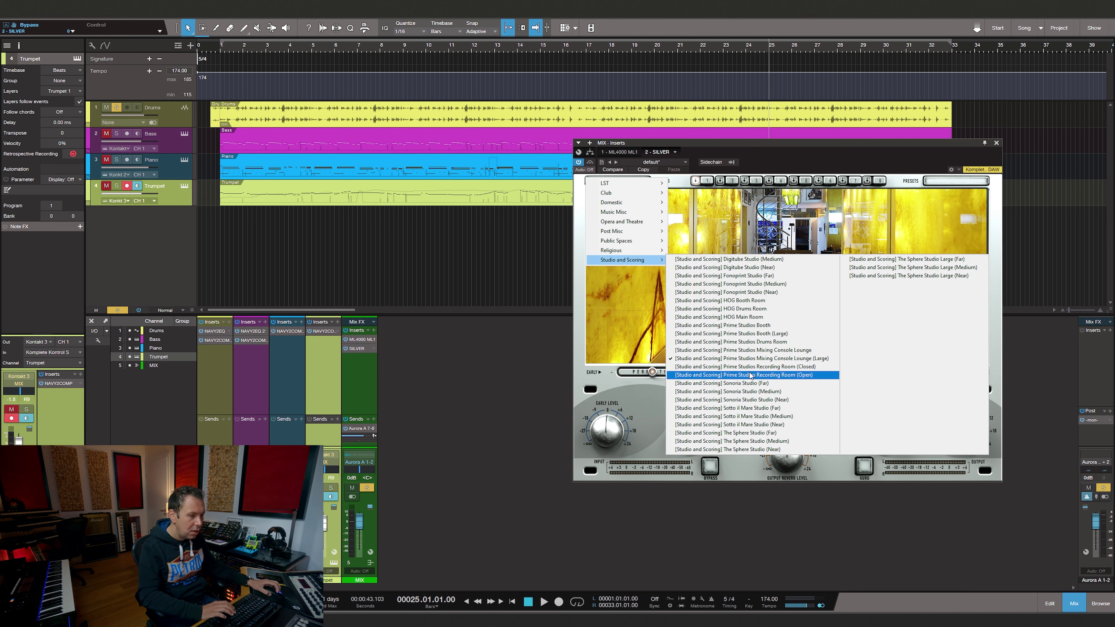
{"action": "left_click", "coordinate": [762, 385]}
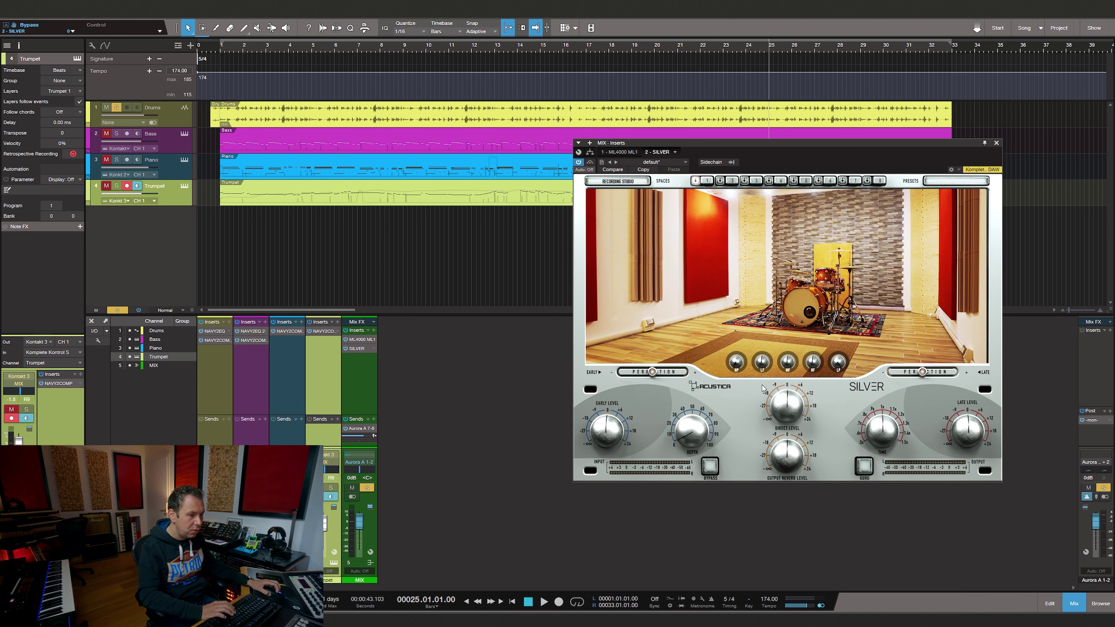
{"action": "left_click", "coordinate": [624, 184]}
{"action": "mouse_move", "coordinate": [639, 260]}
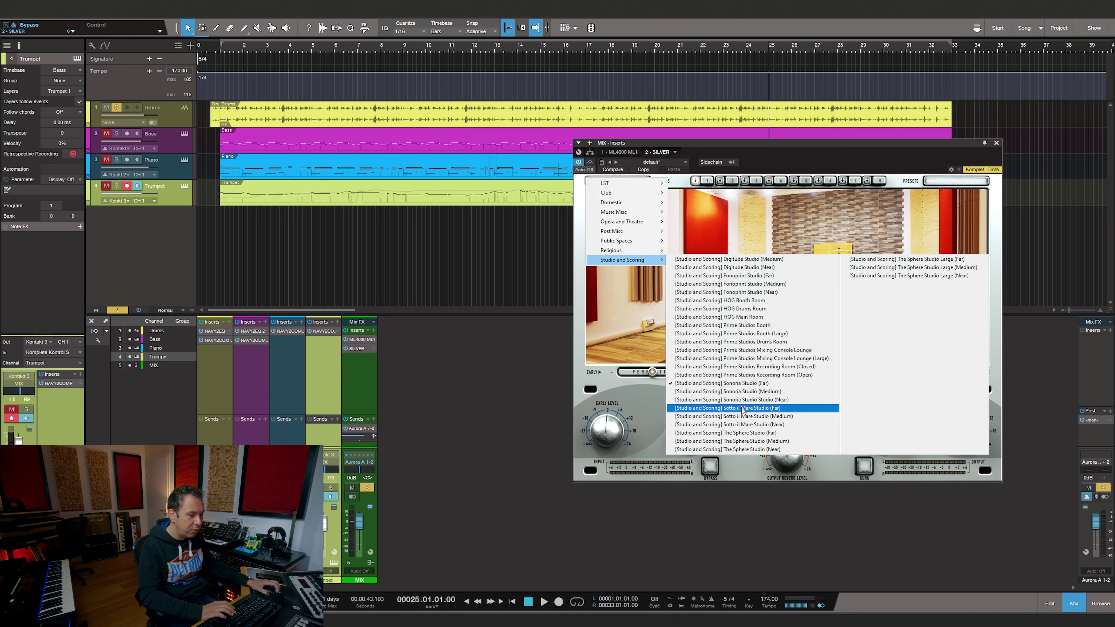
{"action": "left_click", "coordinate": [745, 437]}
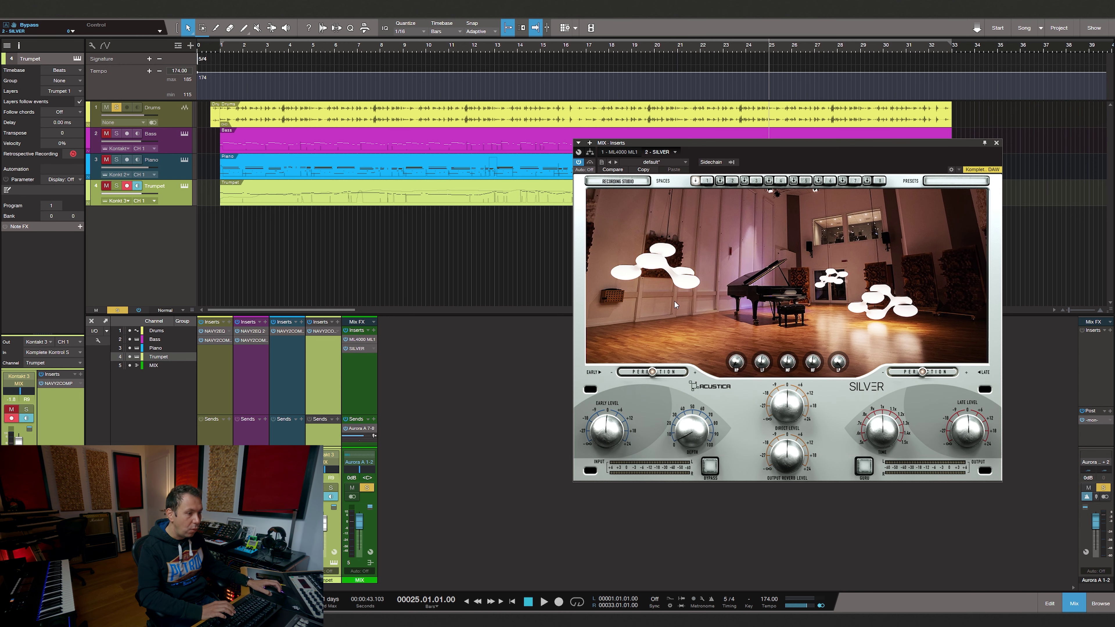
{"action": "left_click", "coordinate": [624, 184]}
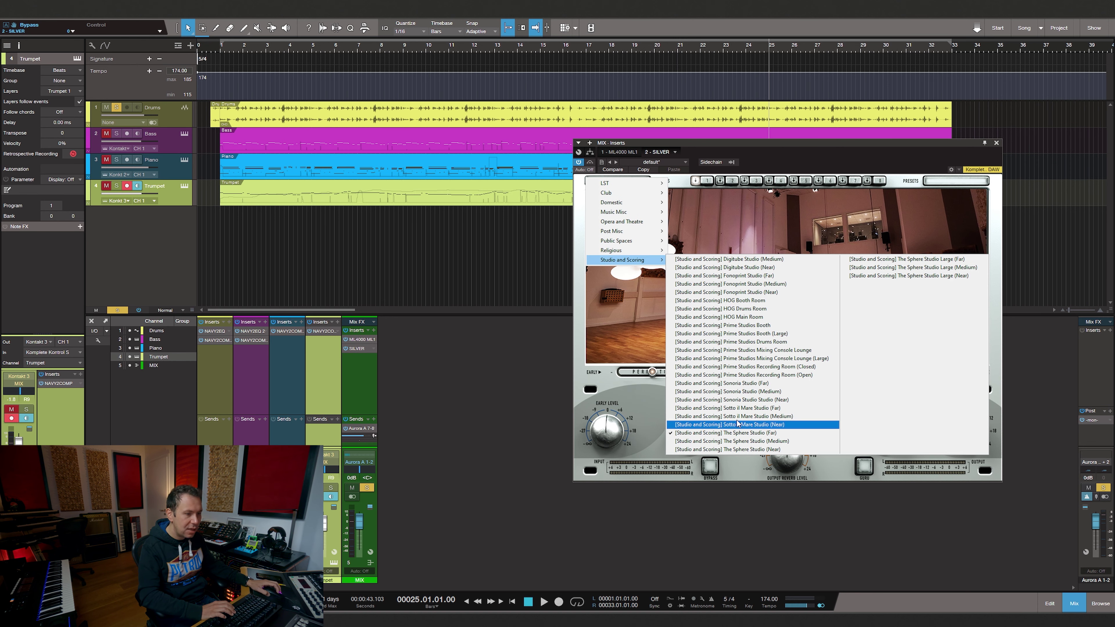
{"action": "left_click", "coordinate": [746, 276]}
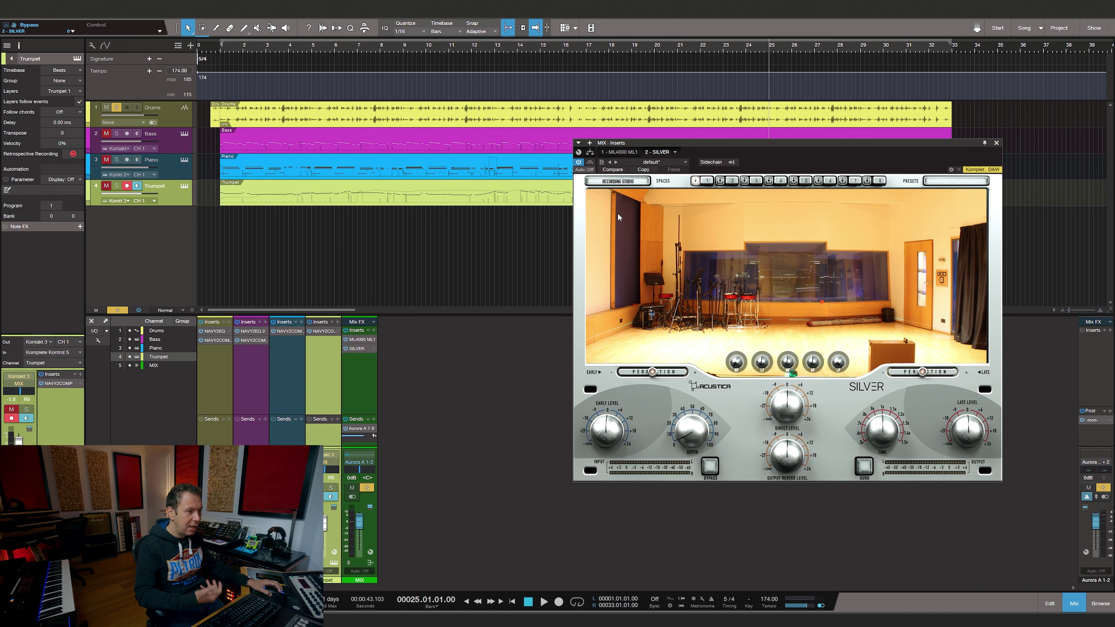
Loop bars 1–33, play from bar 1, and A/B the Silver reverb with Bypass.
{"action": "left_click_drag", "start_coordinate": [701, 142], "coordinate": [722, 147]}
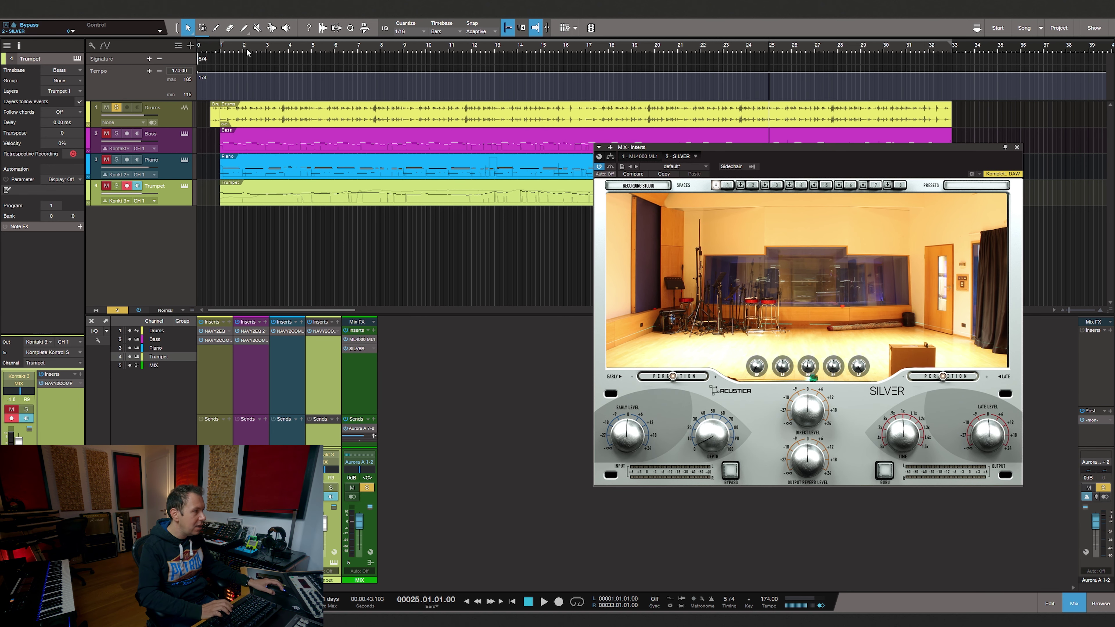
{"action": "key", "text": "slash"}
{"action": "key", "text": "Home"}
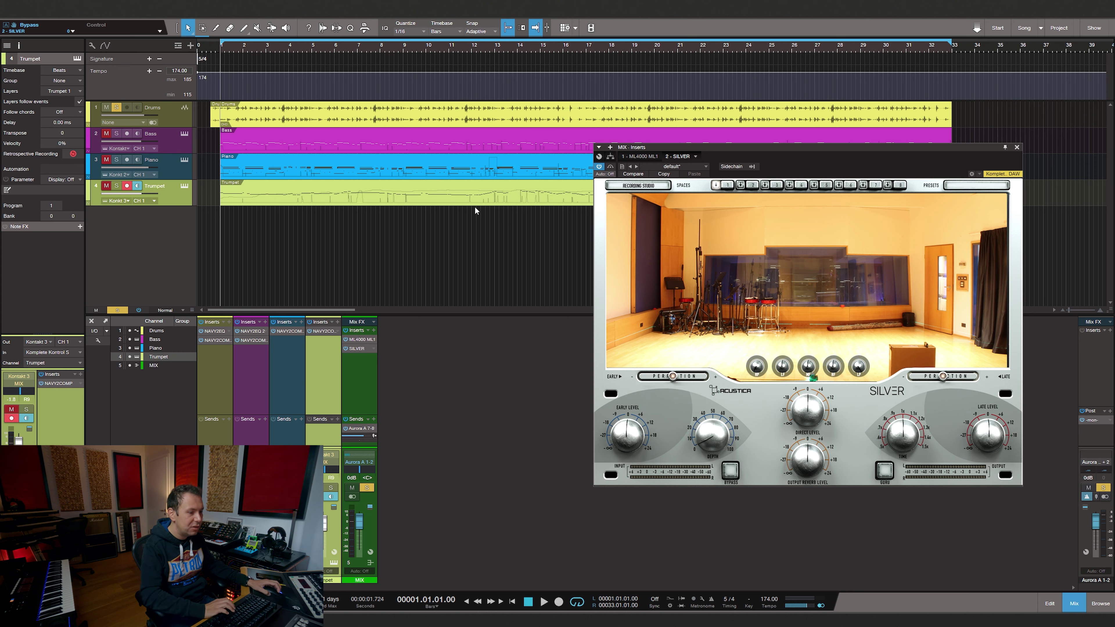
{"action": "left_click_drag", "start_coordinate": [704, 150], "coordinate": [687, 122]}
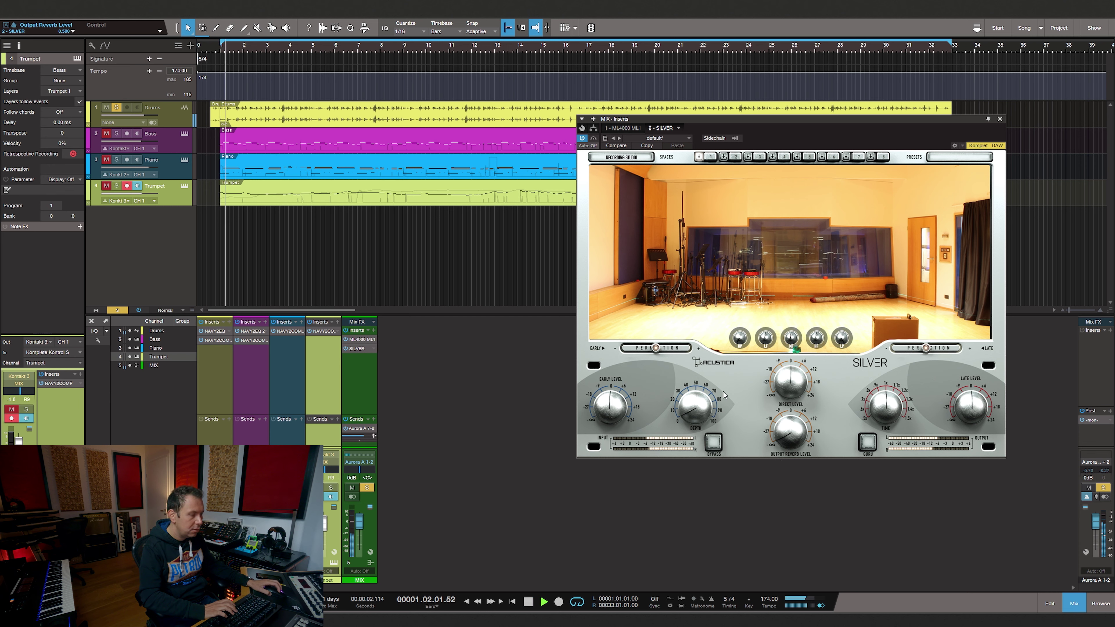
{"action": "left_click", "coordinate": [594, 138]}
{"action": "left_click", "coordinate": [594, 138]}
Restart playback and raise Silver's Output Reverb Level to about +15.
{"action": "key", "text": "space"}
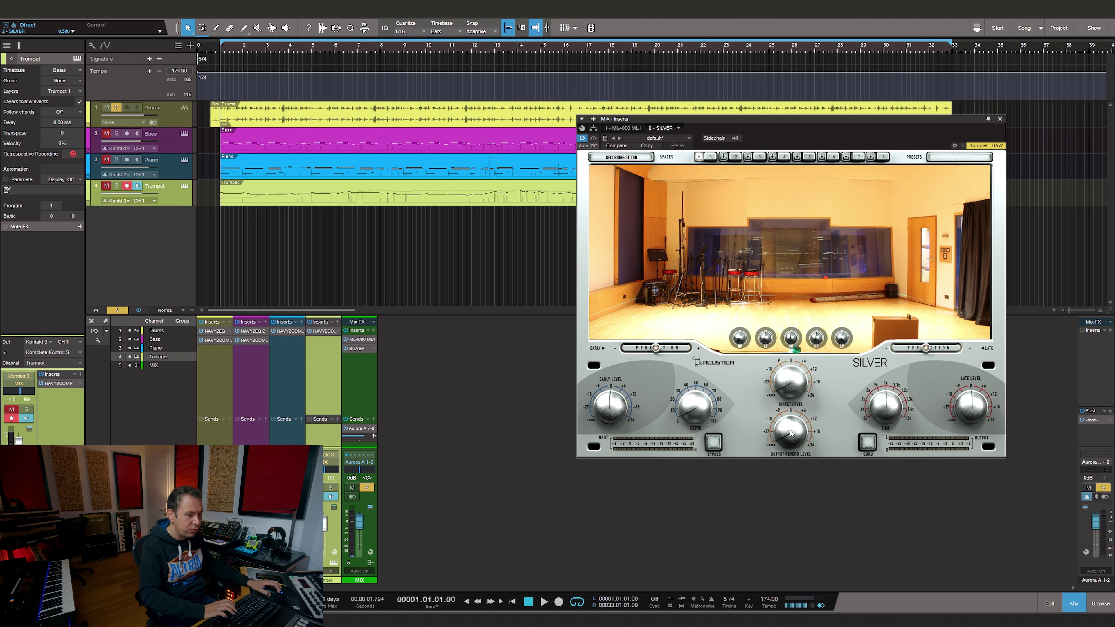
{"action": "key", "text": "space"}
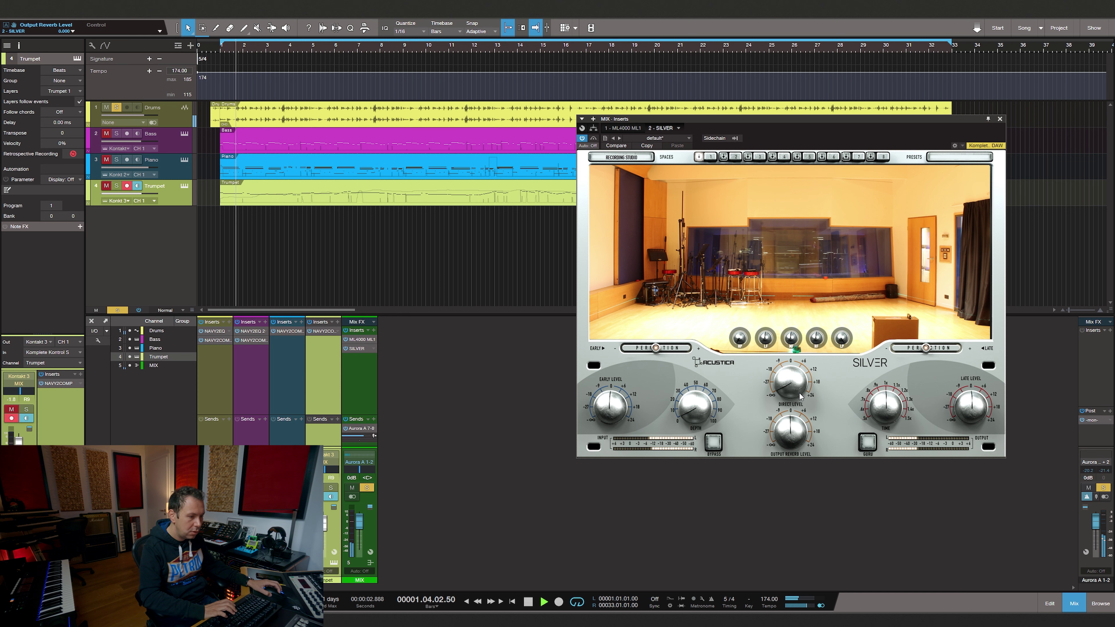
{"action": "left_click_drag", "start_coordinate": [794, 432], "coordinate": [791, 411]}
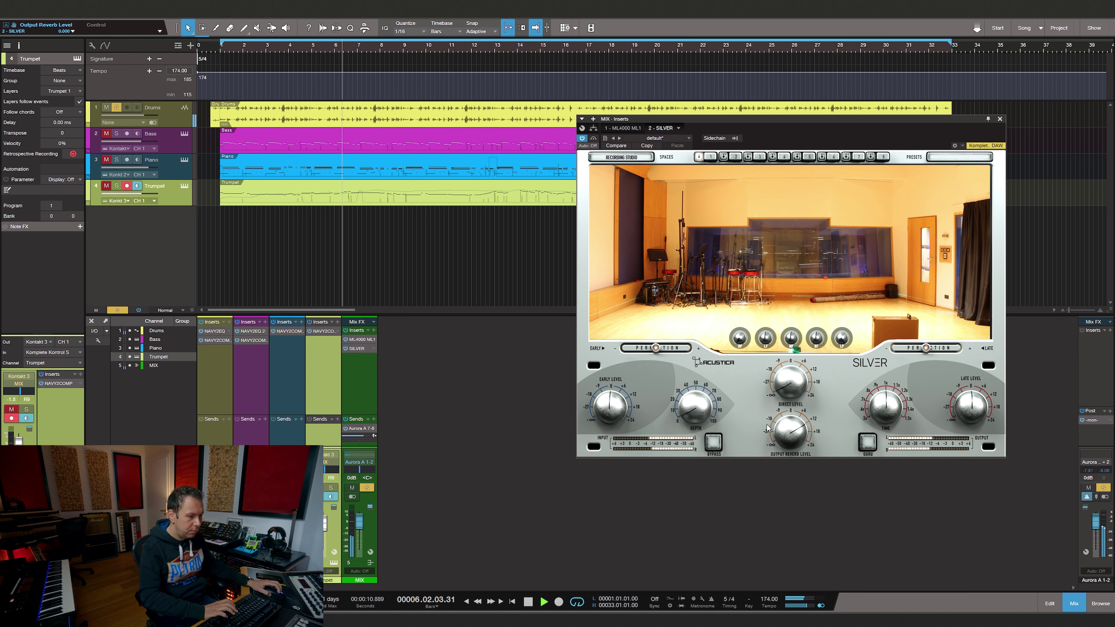
Reveal Silver's advanced controls, lengthen Late Pre-Delay, and turn Late Level fully down.
{"action": "left_click", "coordinate": [867, 441]}
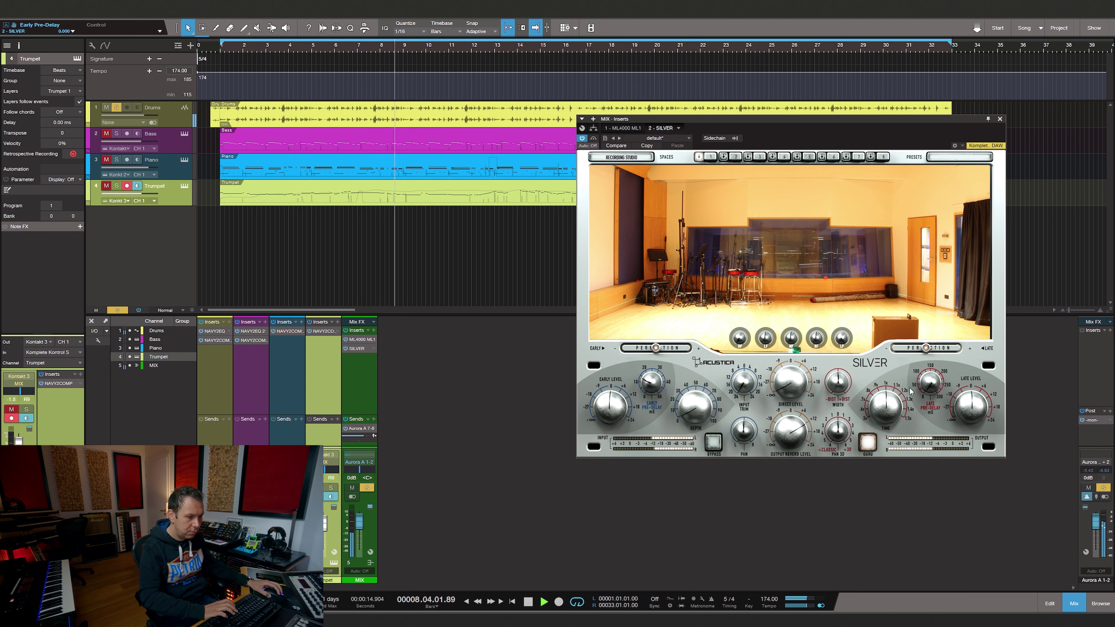
{"action": "left_click_drag", "start_coordinate": [920, 387], "coordinate": [921, 373]}
{"action": "left_click_drag", "start_coordinate": [970, 406], "coordinate": [966, 428]}
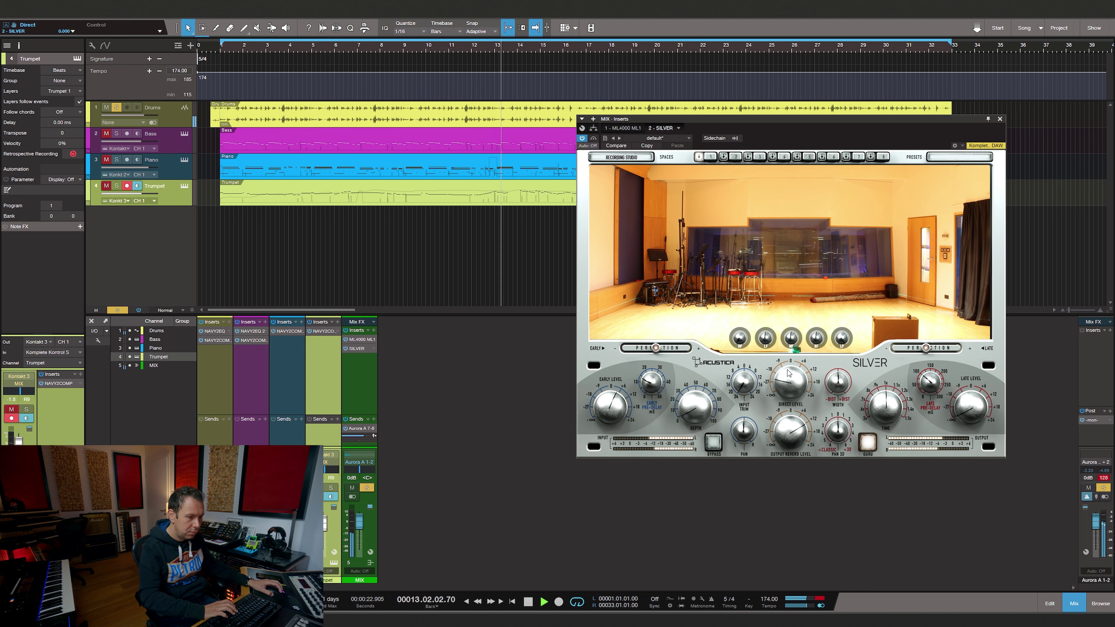
{"action": "key", "text": "space"}
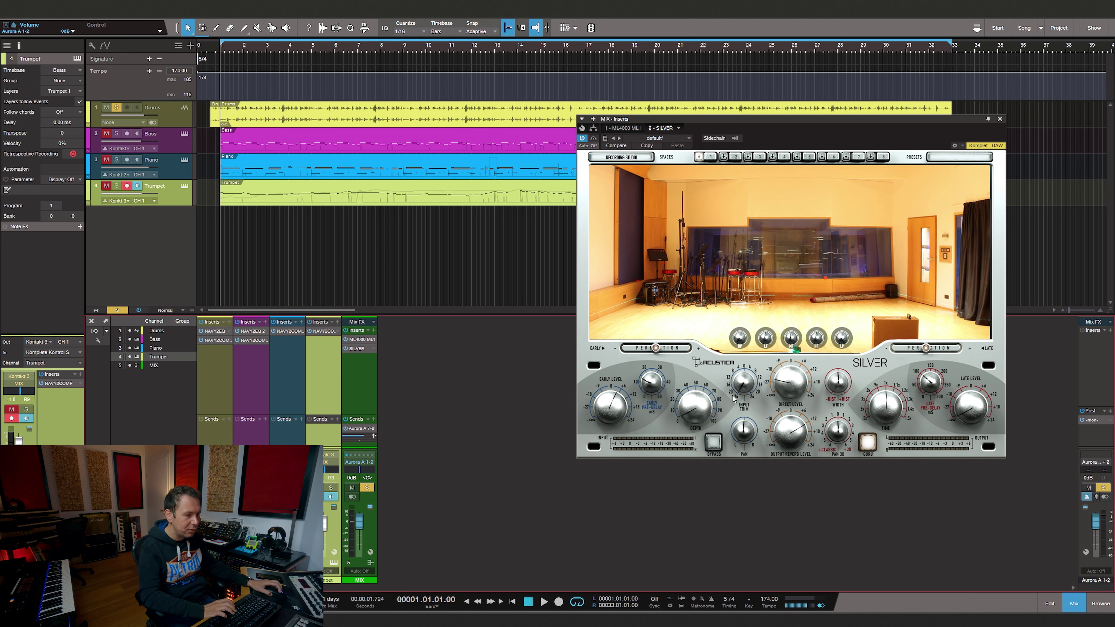
Push Early Perfection high and lower the Aurora A 1-2 main output to about -5.4 dB.
{"action": "key", "text": "space"}
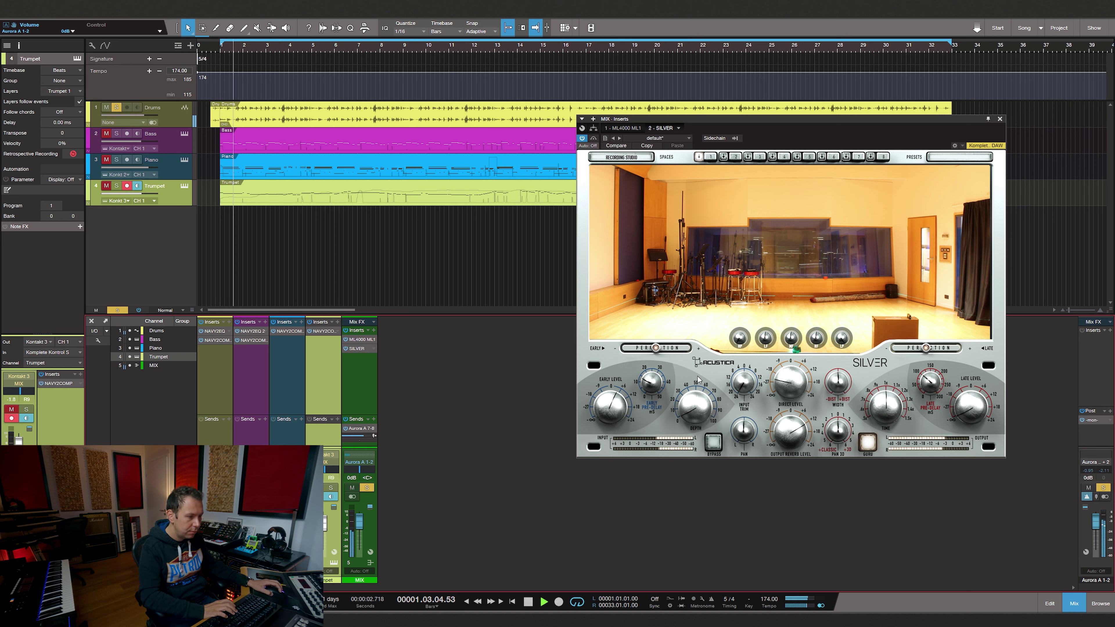
{"action": "left_click_drag", "start_coordinate": [663, 352], "coordinate": [636, 351]}
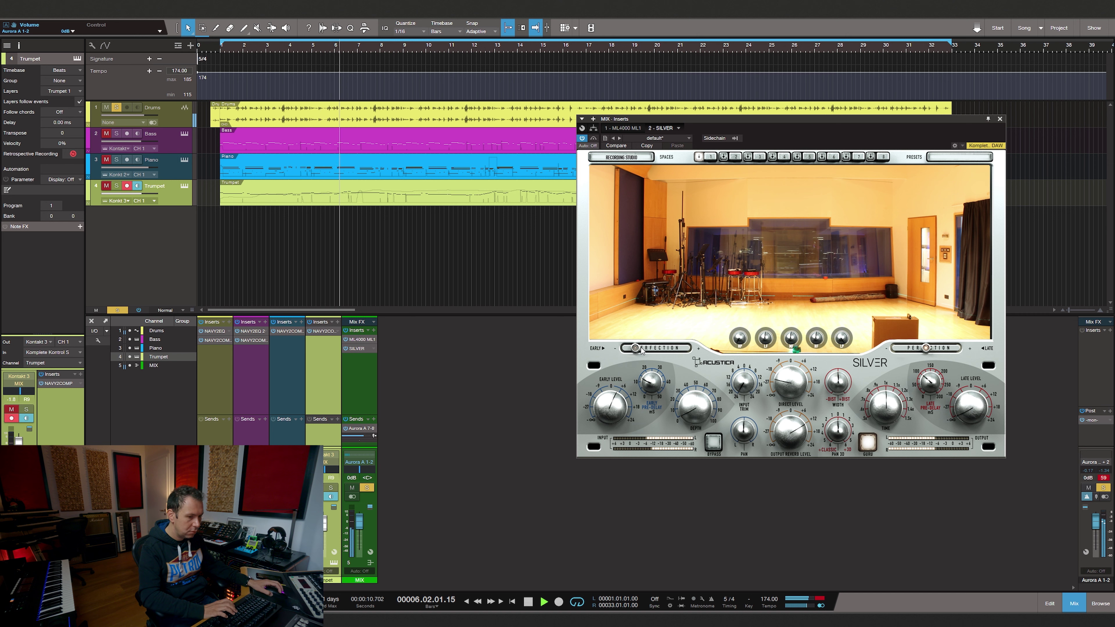
{"action": "left_click_drag", "start_coordinate": [1096, 521], "coordinate": [1096, 526]}
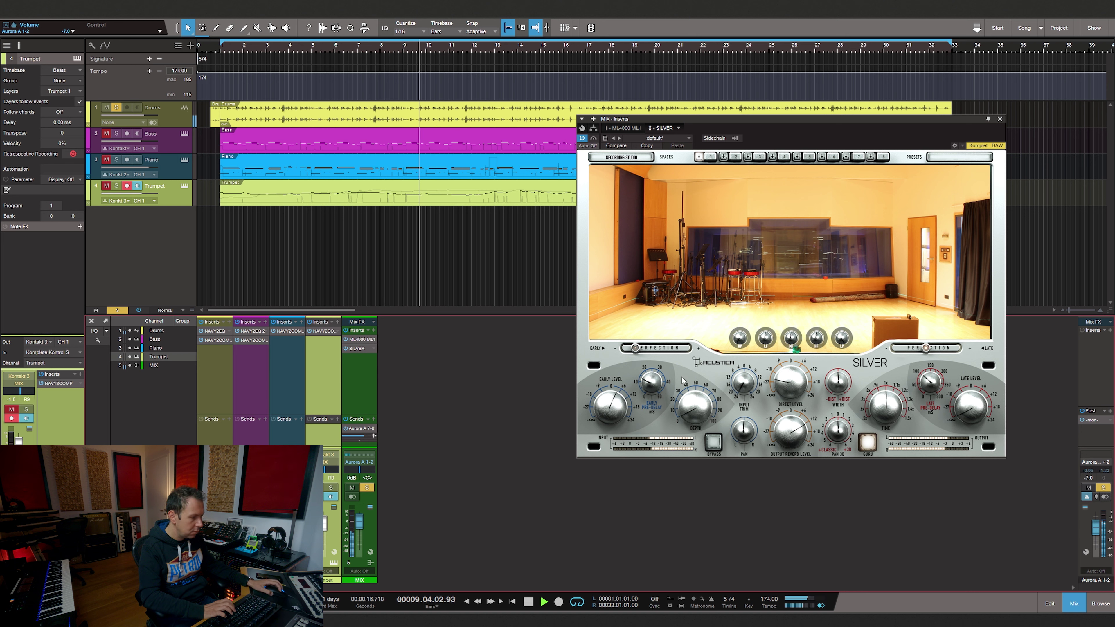
{"action": "mouse_move", "coordinate": [635, 348]}
{"action": "left_mouse_down"}
{"action": "mouse_move", "coordinate": [659, 348]}
{"action": "mouse_move", "coordinate": [647, 351]}
{"action": "left_mouse_up"}
{"action": "key", "text": "space"}
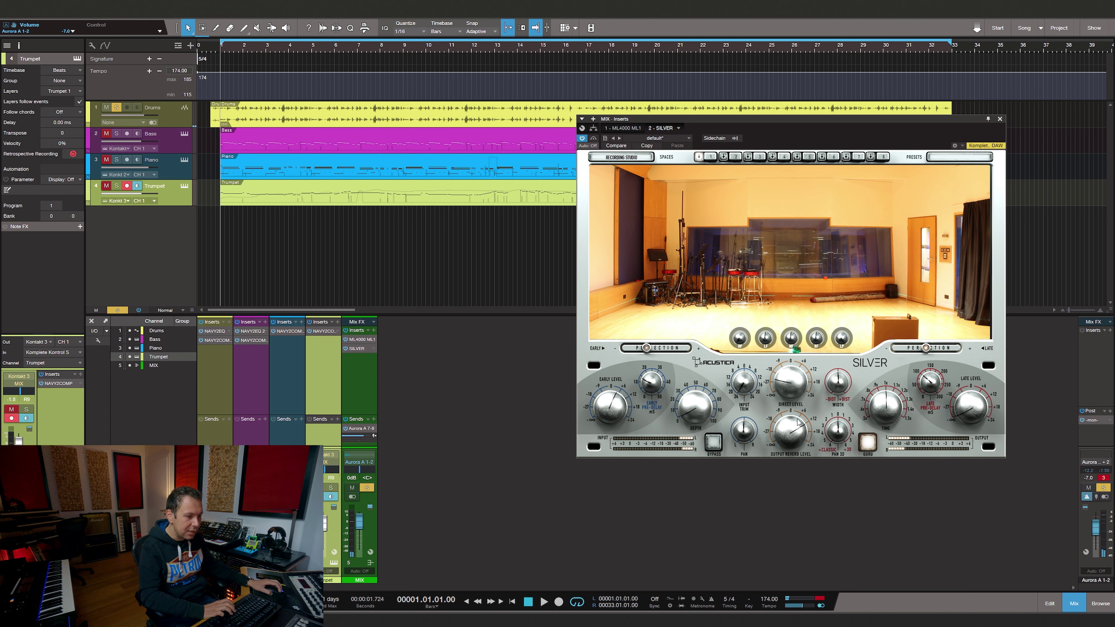
Adjust Early Level and bring Late Level back up to 0 while auditioning.
{"action": "left_click_drag", "start_coordinate": [640, 412], "coordinate": [731, 450]}
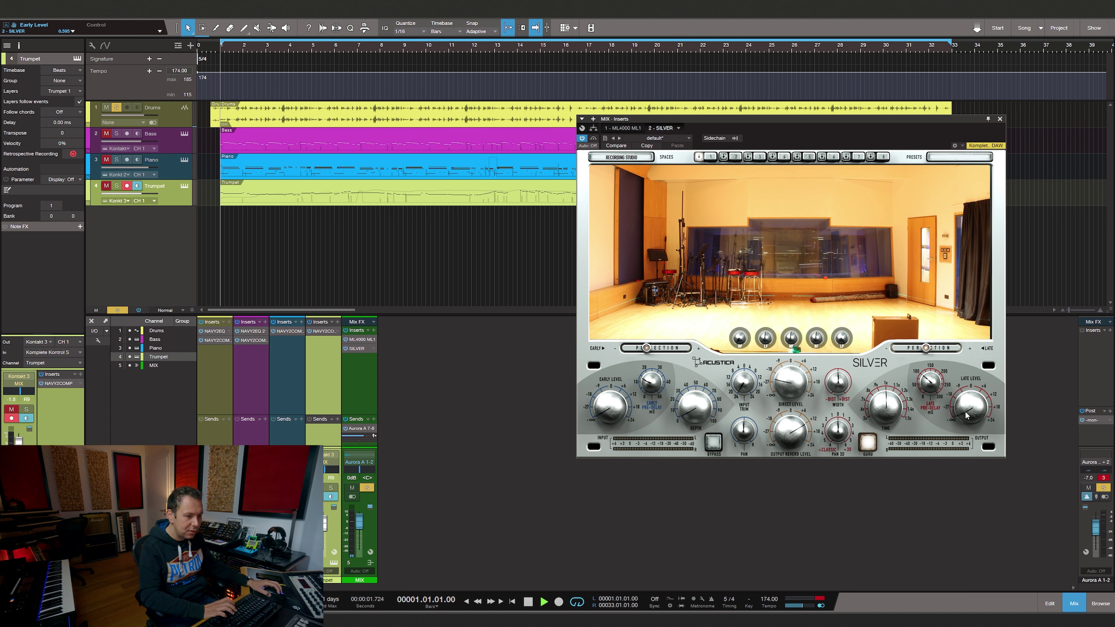
{"action": "key", "text": "space"}
{"action": "left_click_drag", "start_coordinate": [968, 413], "coordinate": [974, 351]}
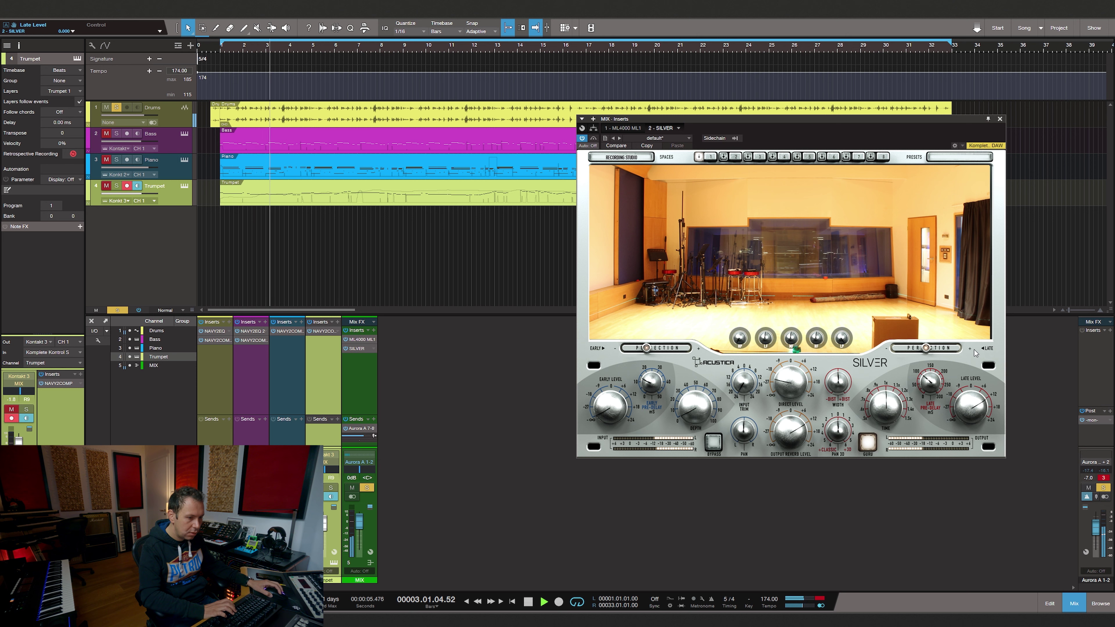
{"action": "key", "text": "space"}
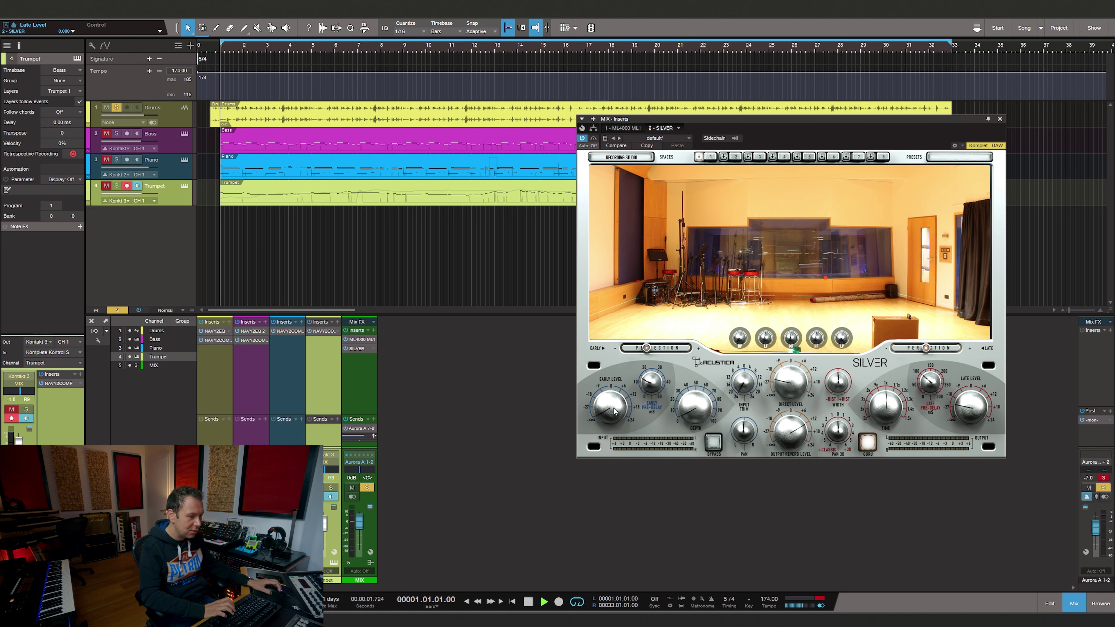
Nudge Late Level up, reset Output Reverb Level to 0, and raise Direct Level.
{"action": "key", "text": "space"}
{"action": "left_click_drag", "start_coordinate": [972, 413], "coordinate": [972, 408]}
{"action": "left_click_drag", "start_coordinate": [790, 428], "coordinate": [790, 436]}
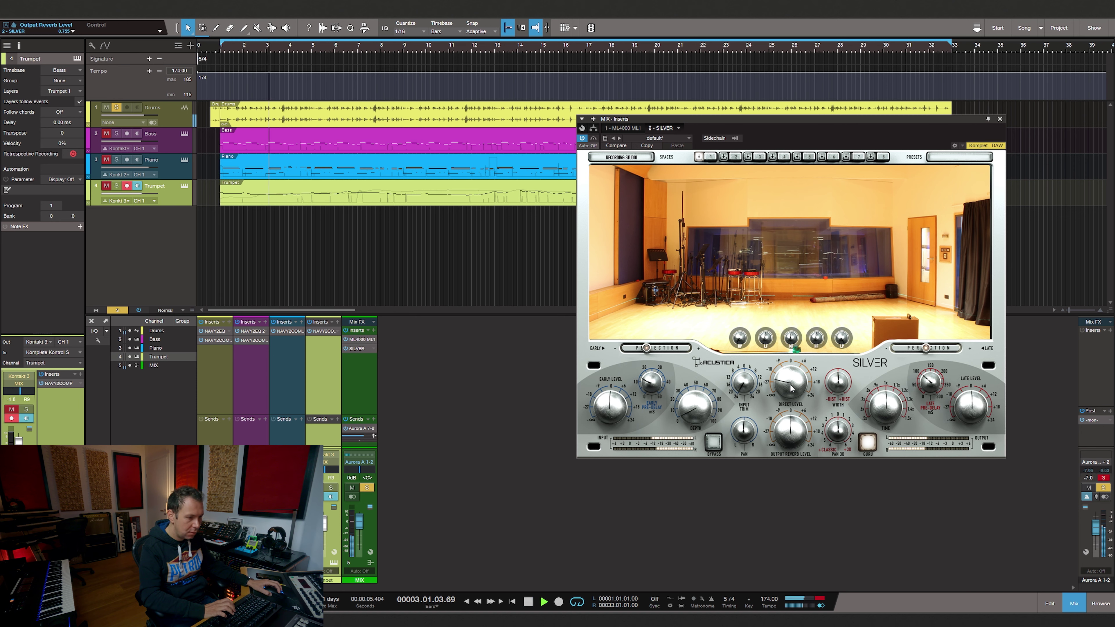
{"action": "left_click_drag", "start_coordinate": [792, 387], "coordinate": [795, 360]}
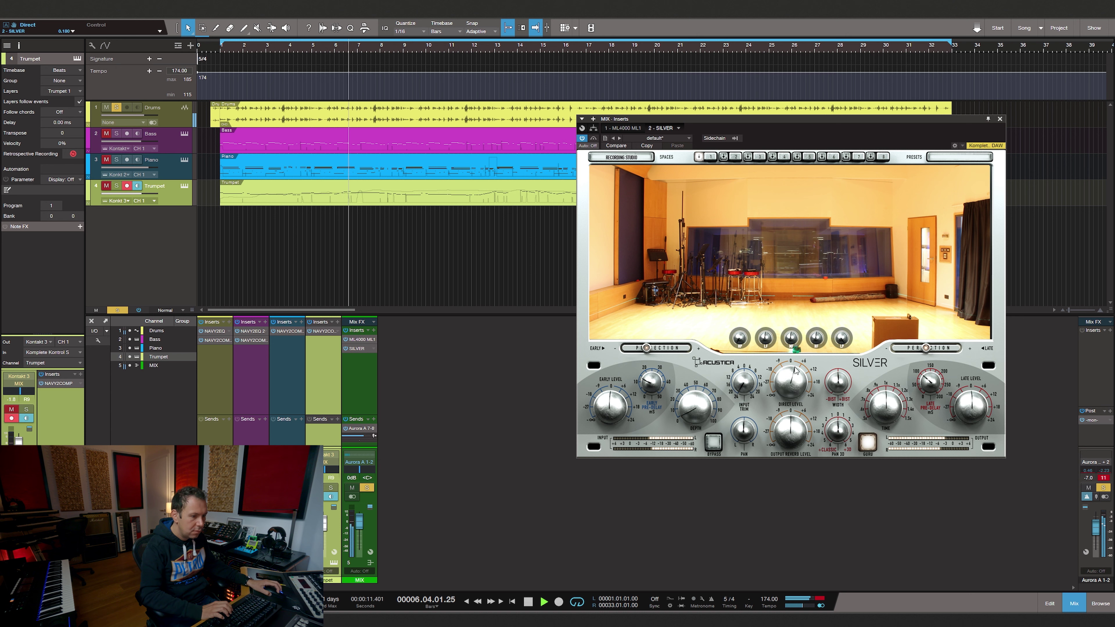
{"action": "mouse_move", "coordinate": [792, 395]}
{"action": "left_mouse_down"}
{"action": "mouse_move", "coordinate": [789, 412]}
{"action": "mouse_move", "coordinate": [789, 387]}
{"action": "left_mouse_up"}
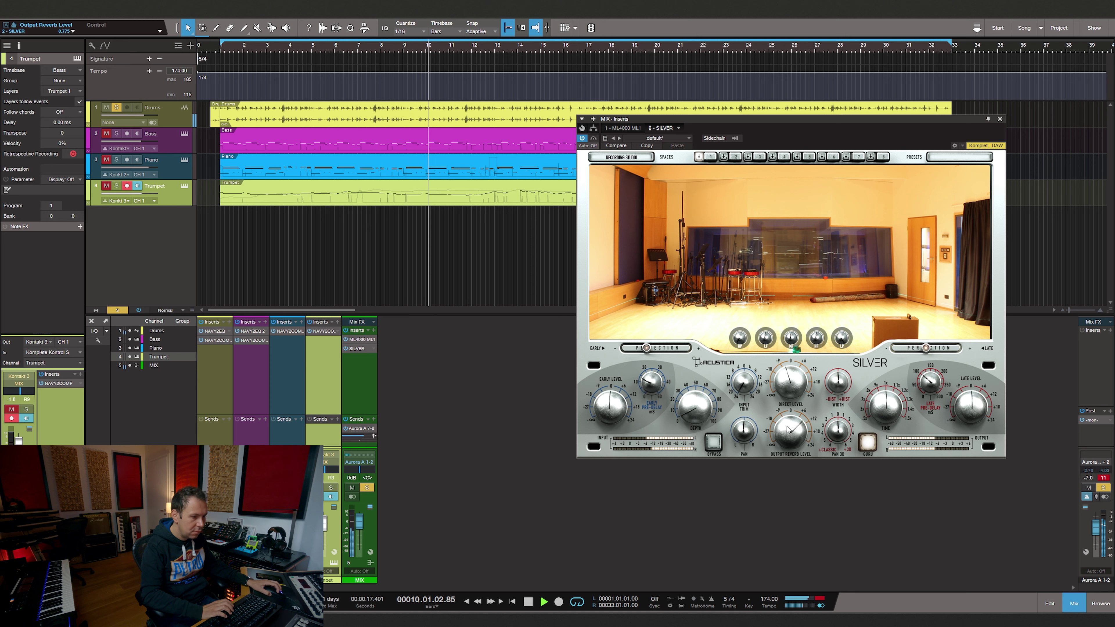
{"action": "key", "text": "space"}
Pick [Club] Jamming (Far) from the mix-bus Silver reverb's Spaces list.
{"action": "left_click", "coordinate": [622, 158]}
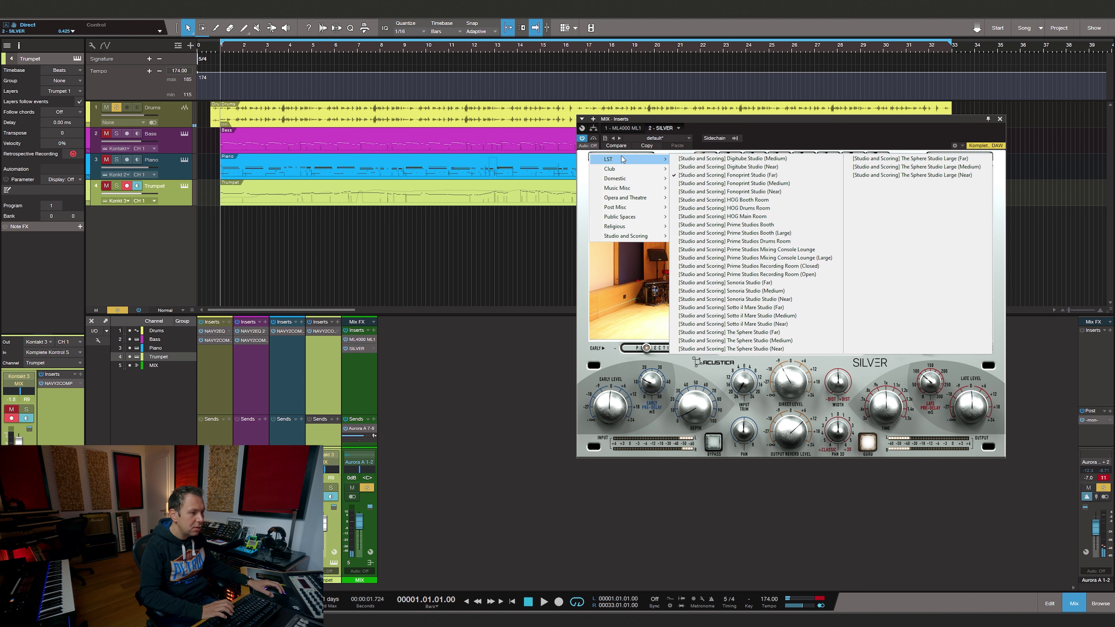
{"action": "mouse_move", "coordinate": [630, 173]}
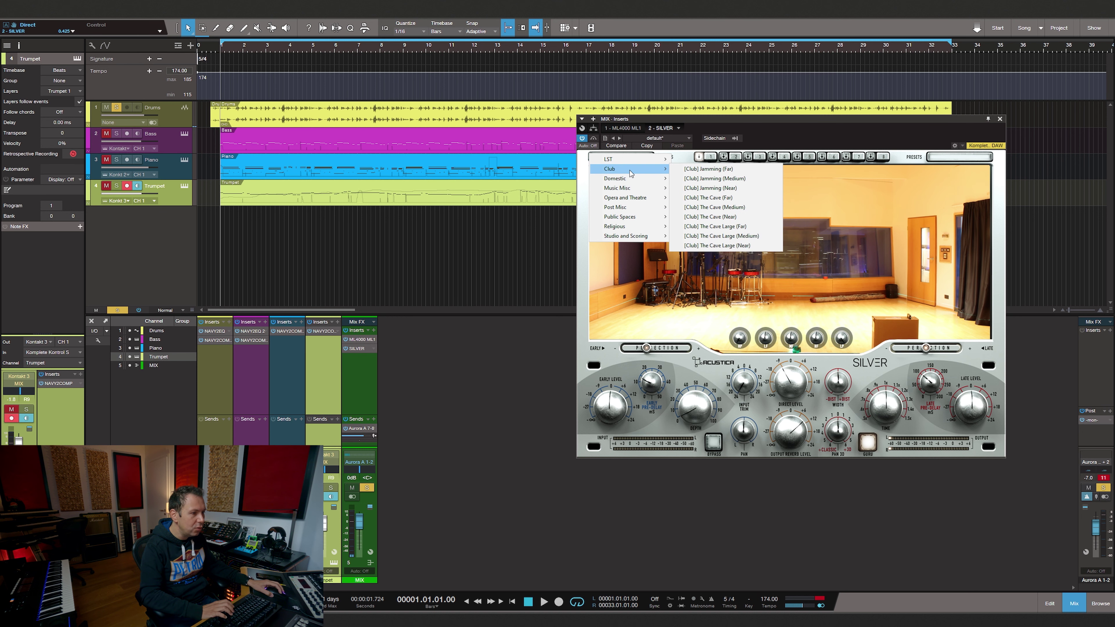
{"action": "left_click", "coordinate": [716, 169]}
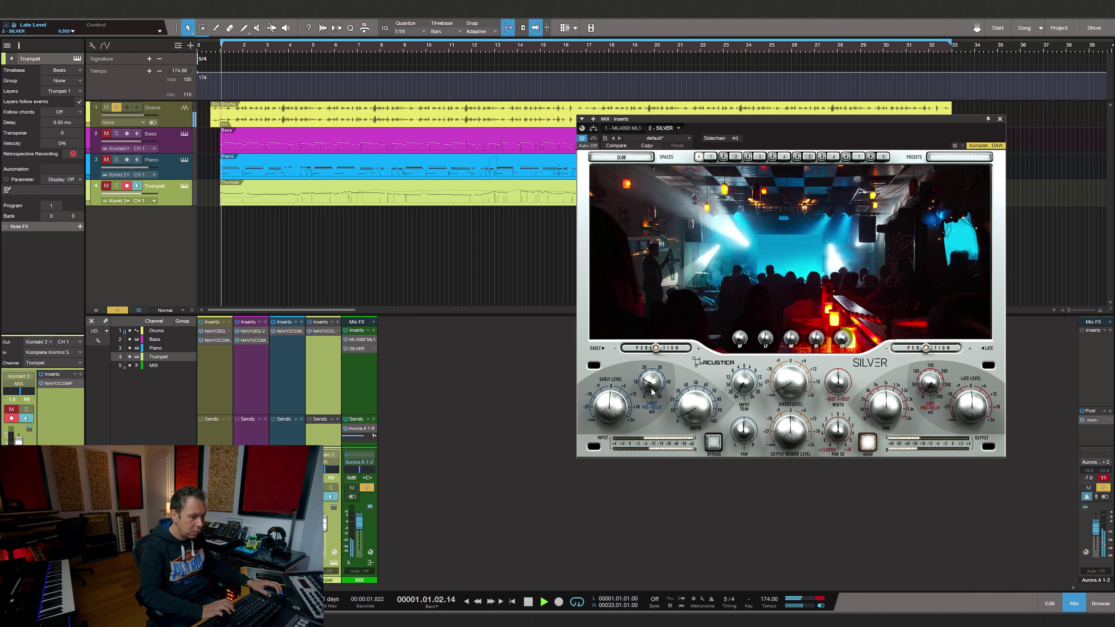
Turn up Silver's Output Reverb Level, then play and stop the song to audition it.
{"action": "left_click_drag", "start_coordinate": [792, 433], "coordinate": [792, 416]}
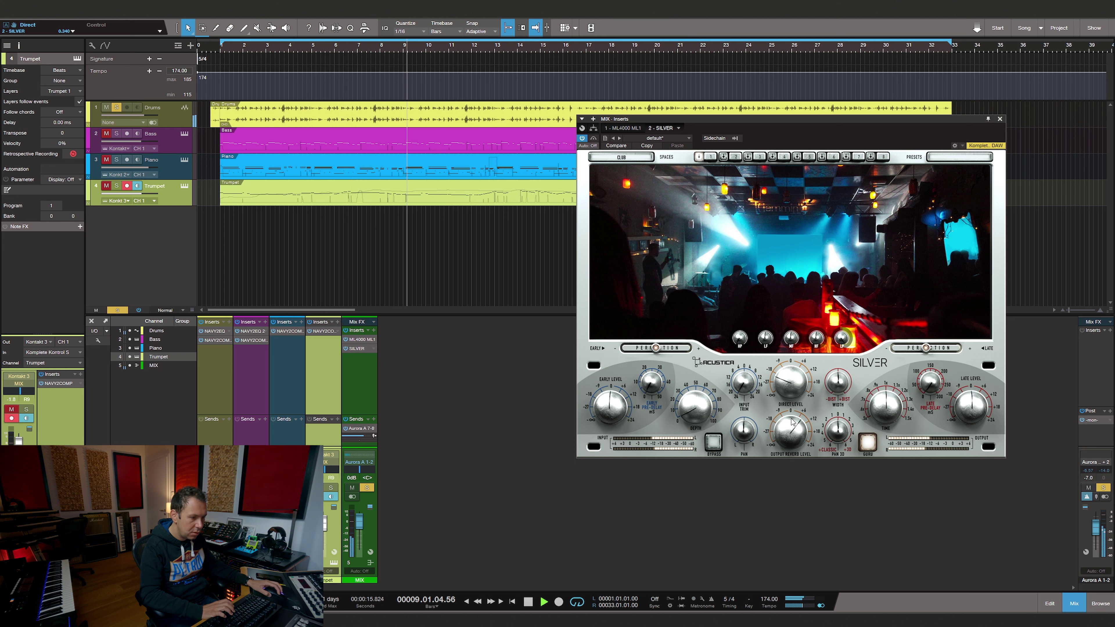
{"action": "key", "text": "space"}
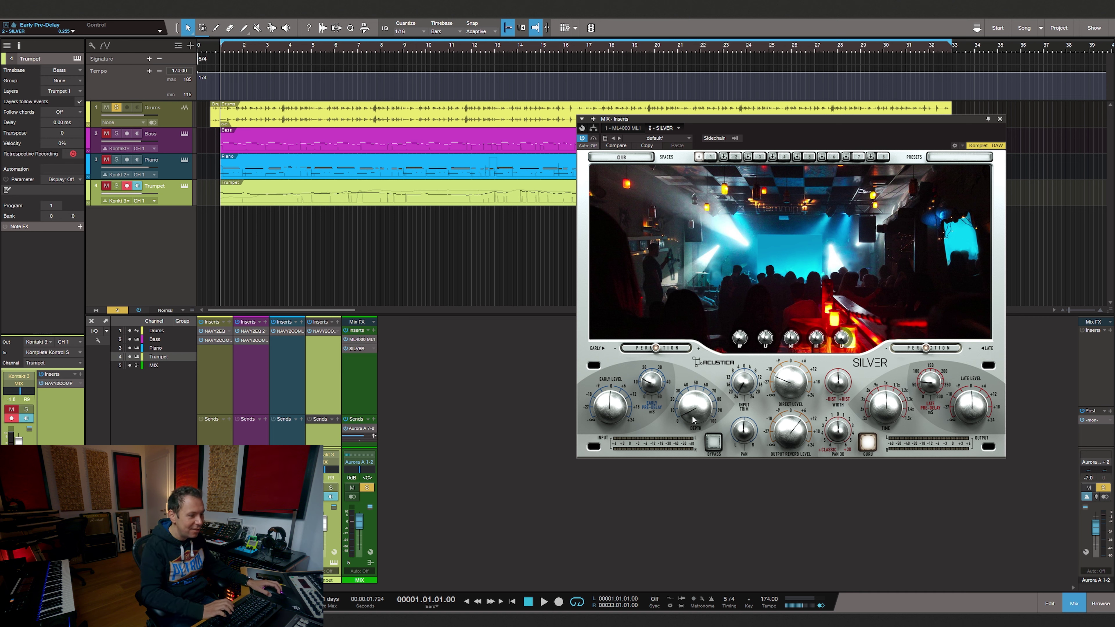
{"action": "key", "text": "space"}
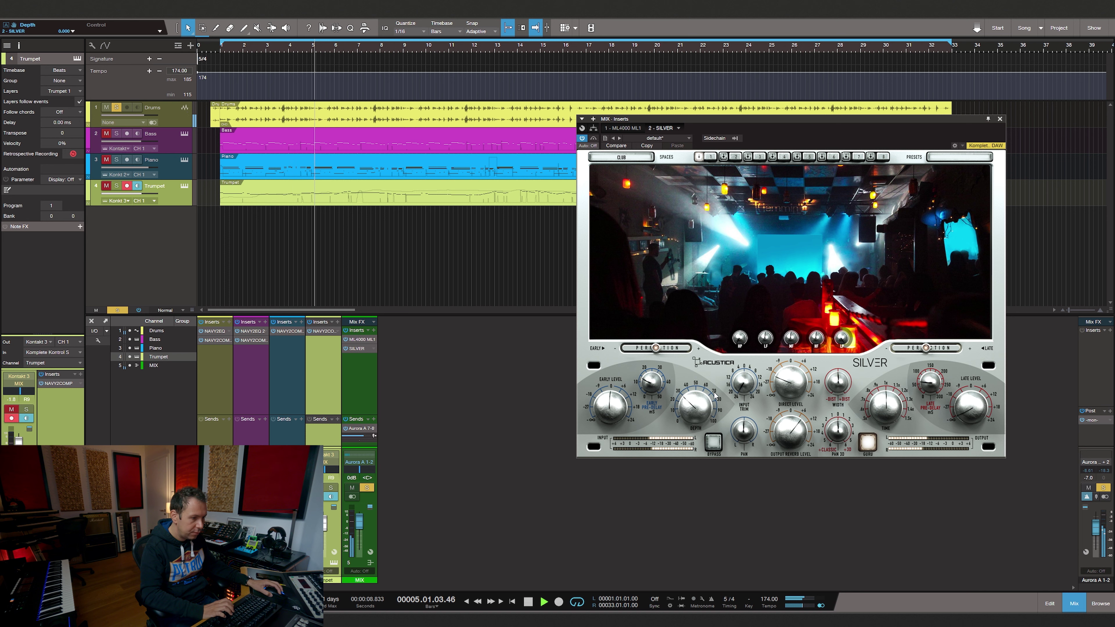
{"action": "key", "text": "space"}
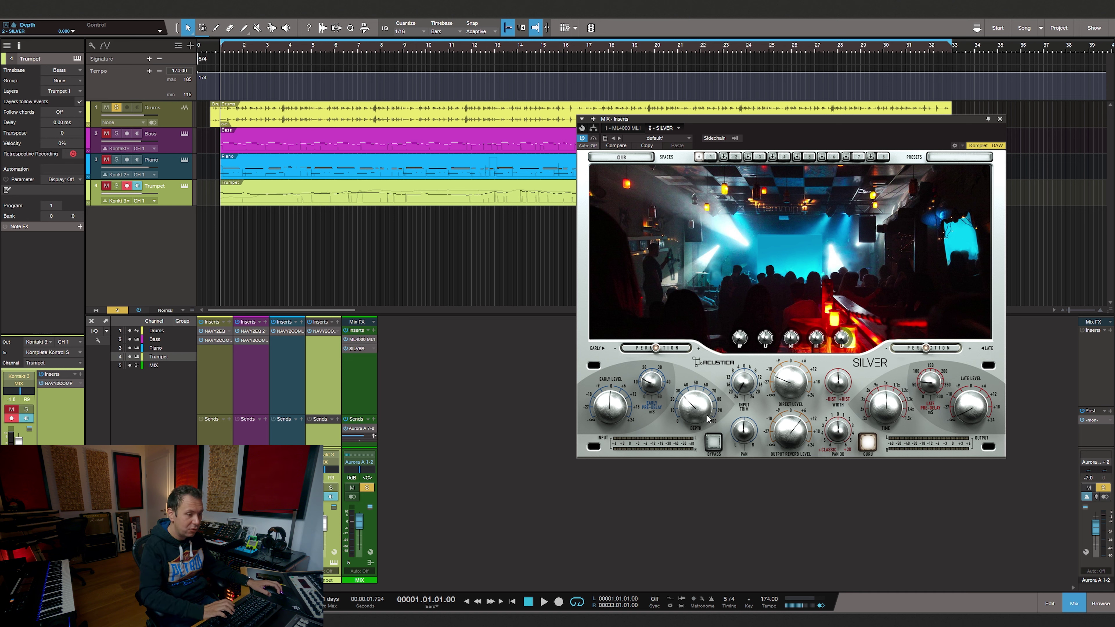
Play the sketch from bar 1 and turn Silver's late reverb level down while listening.
{"action": "key", "text": "space"}
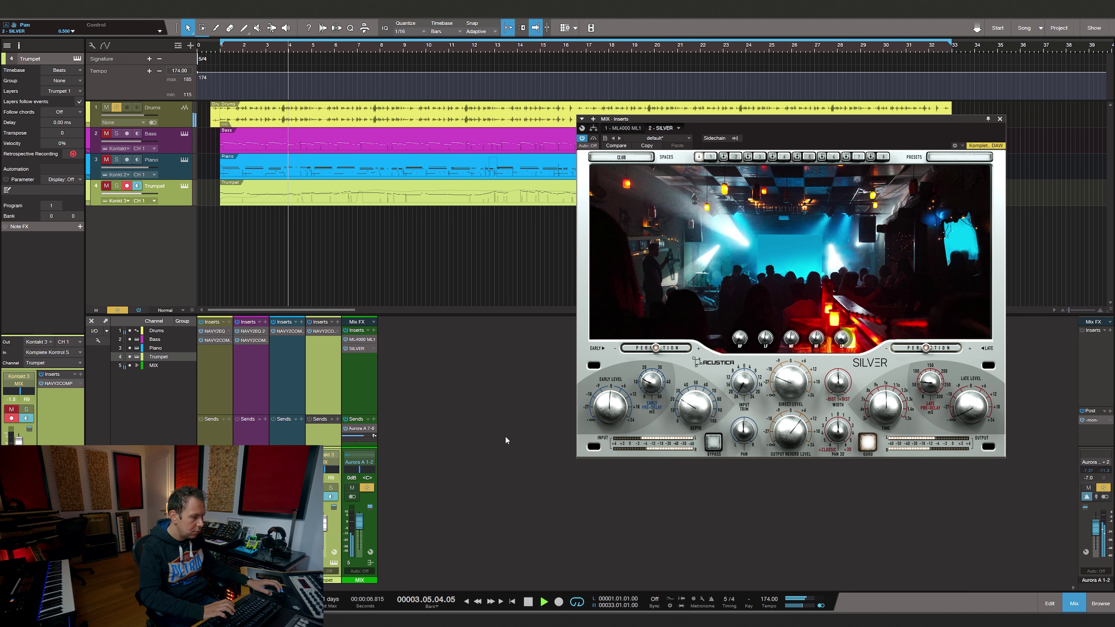
{"action": "key", "text": "space"}
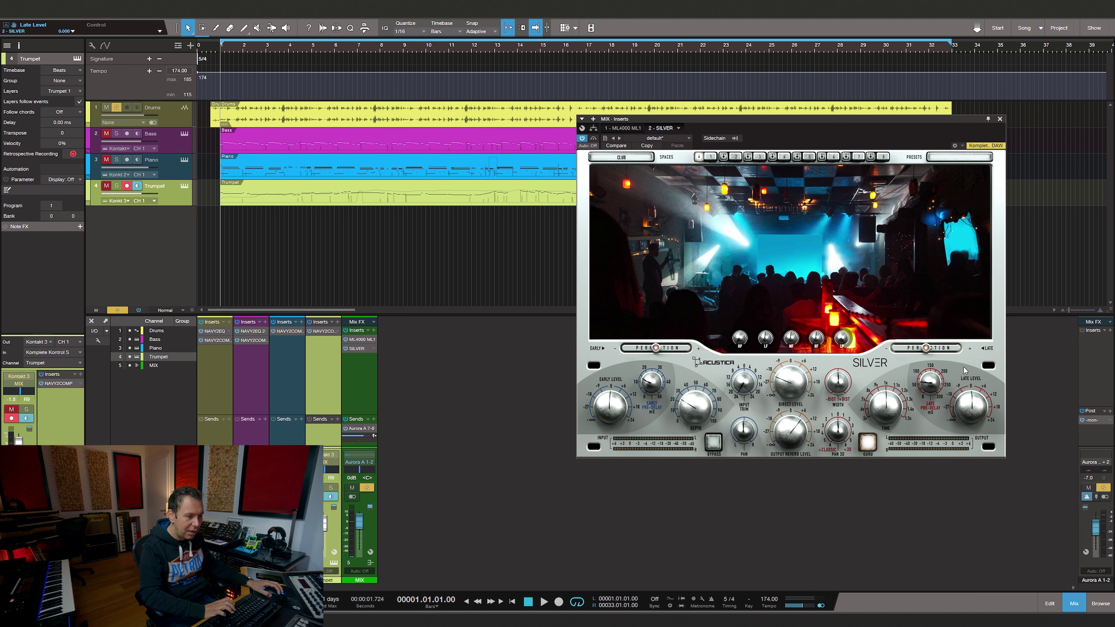
{"action": "key", "text": "space"}
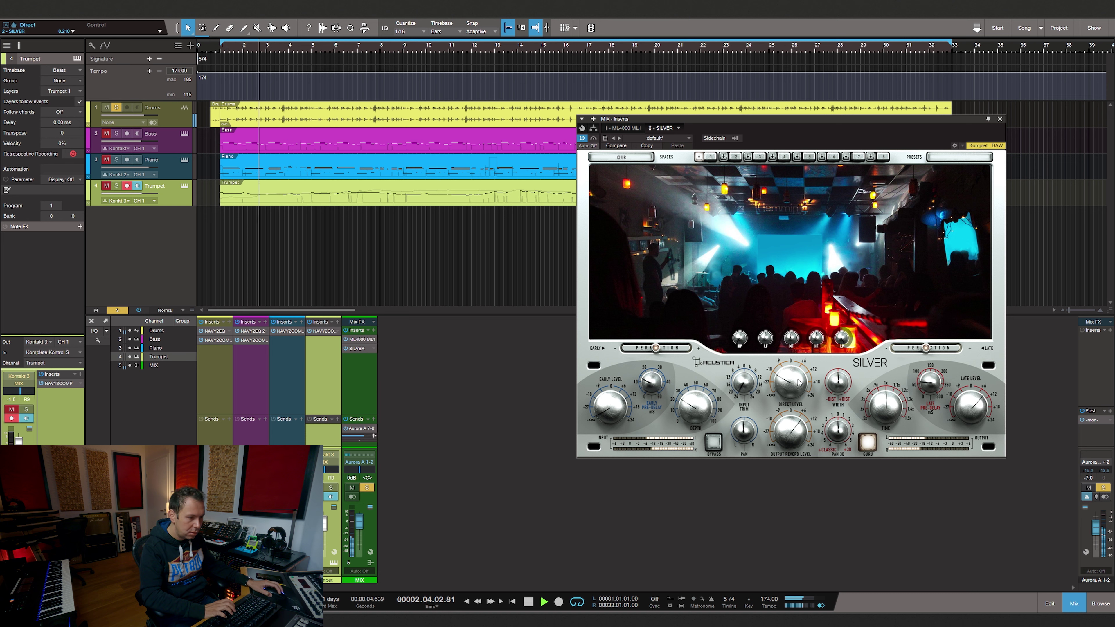
{"action": "left_click_drag", "start_coordinate": [936, 393], "coordinate": [968, 423]}
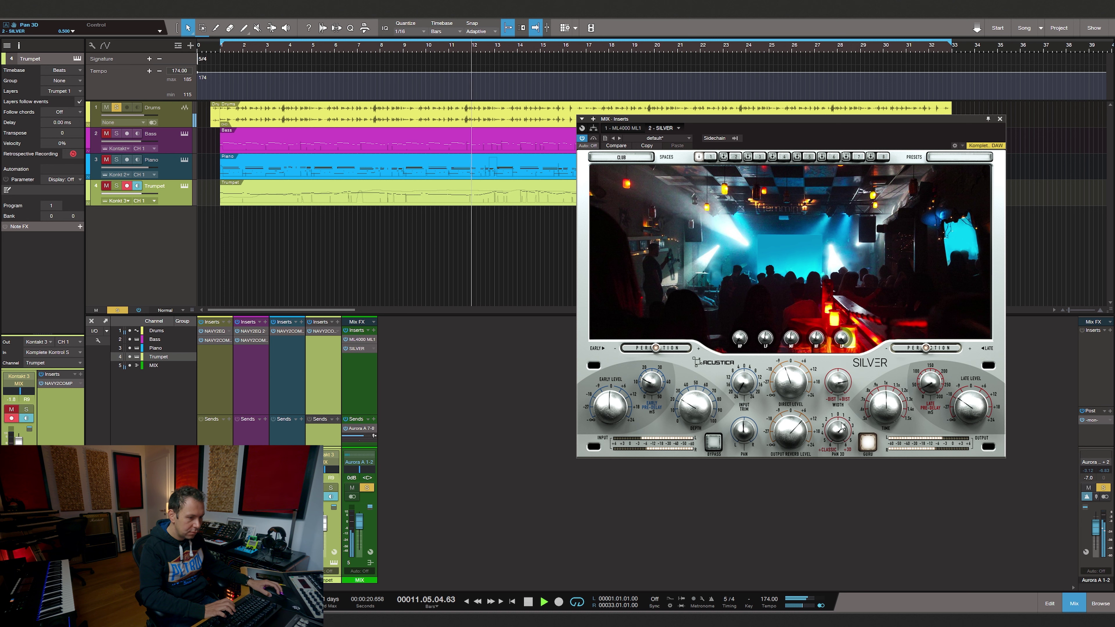
{"action": "key", "text": "space"}
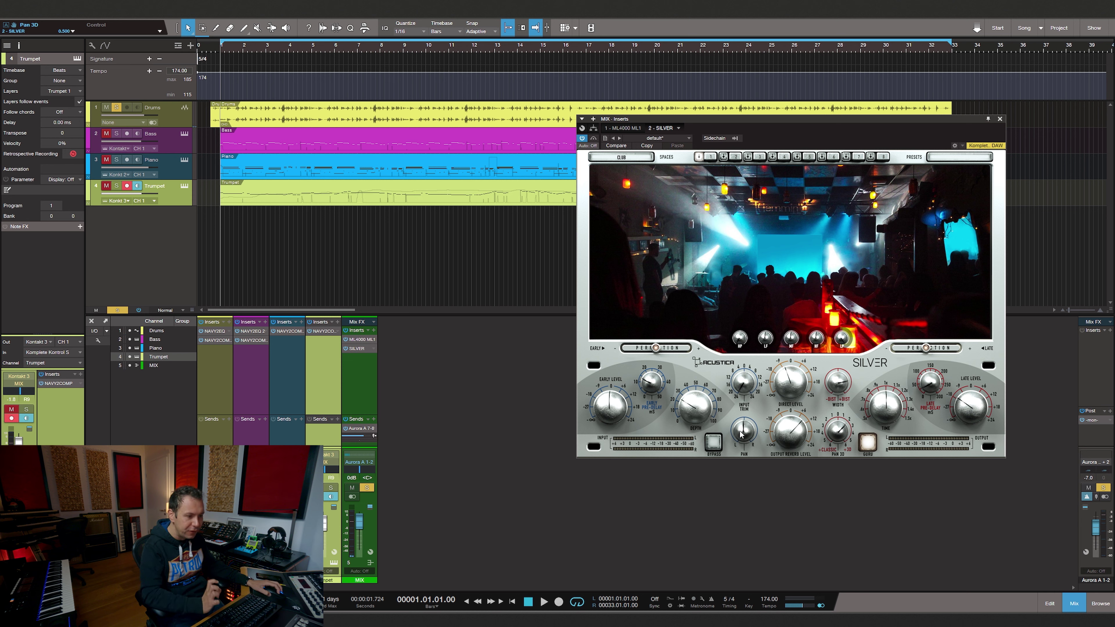
Nudge Silver's reverb pan slightly and replay the sketch to hear the change.
{"action": "left_click_drag", "start_coordinate": [741, 435], "coordinate": [741, 452]}
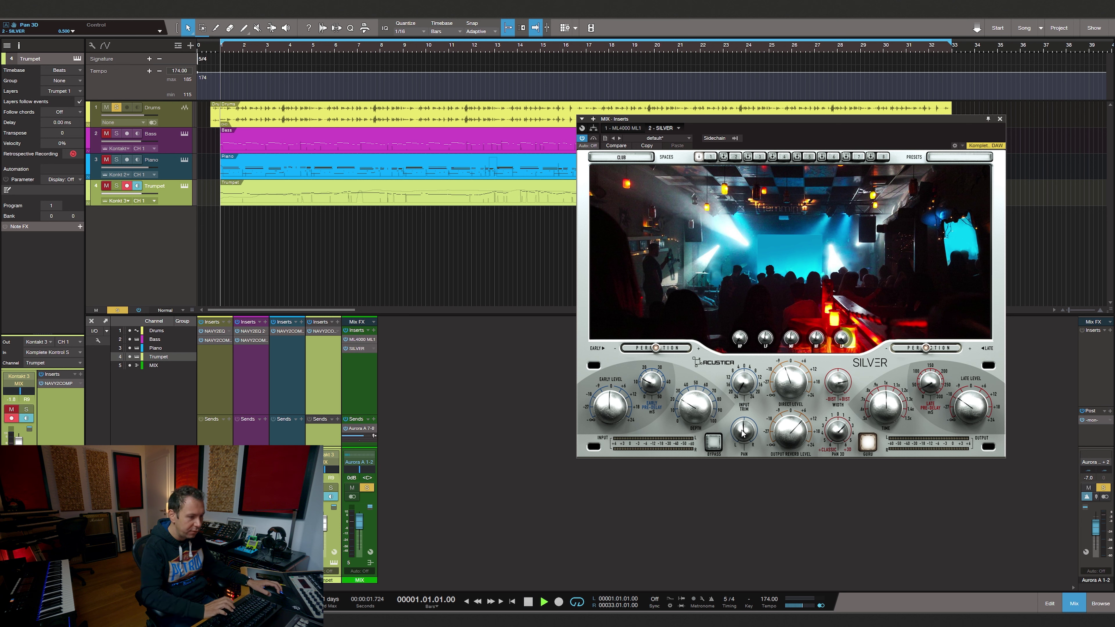
{"action": "key", "text": "space"}
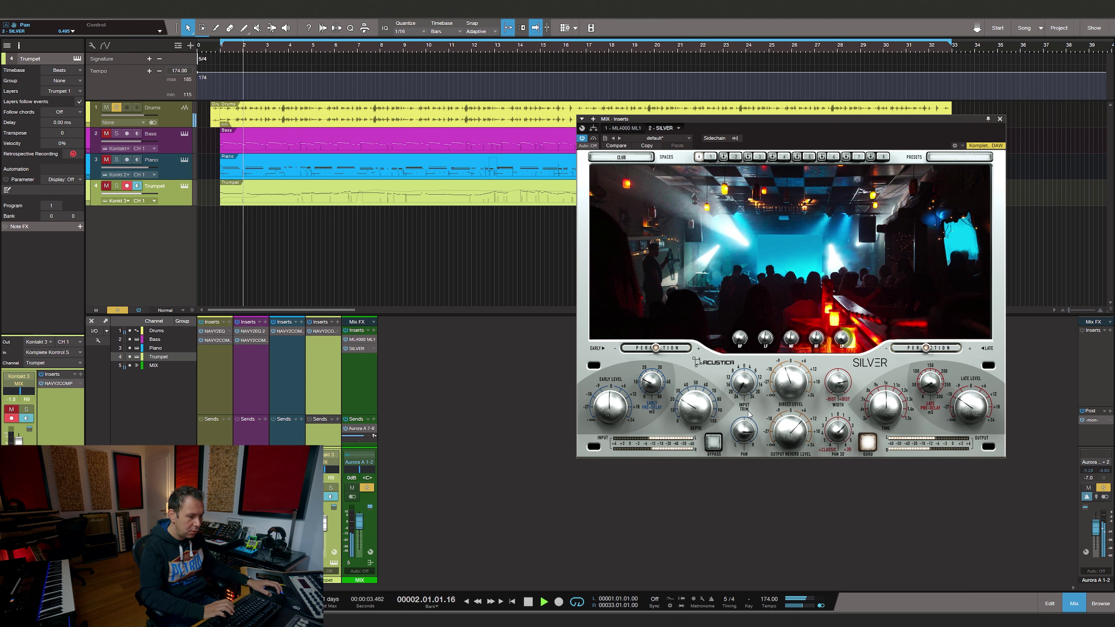
{"action": "key", "text": "space"}
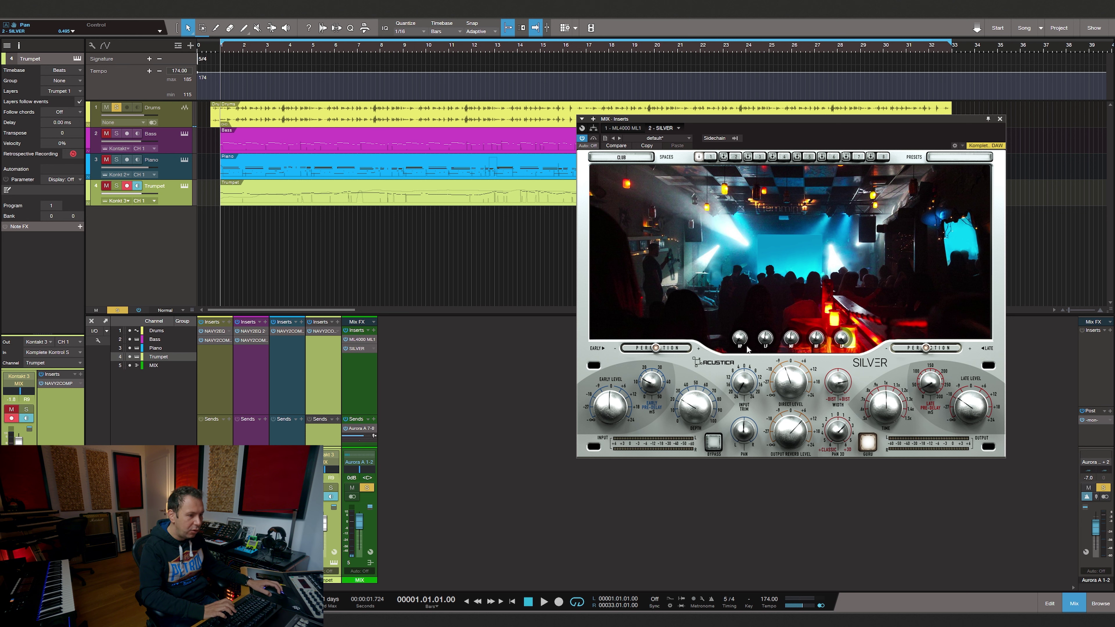
{"action": "key", "text": "space"}
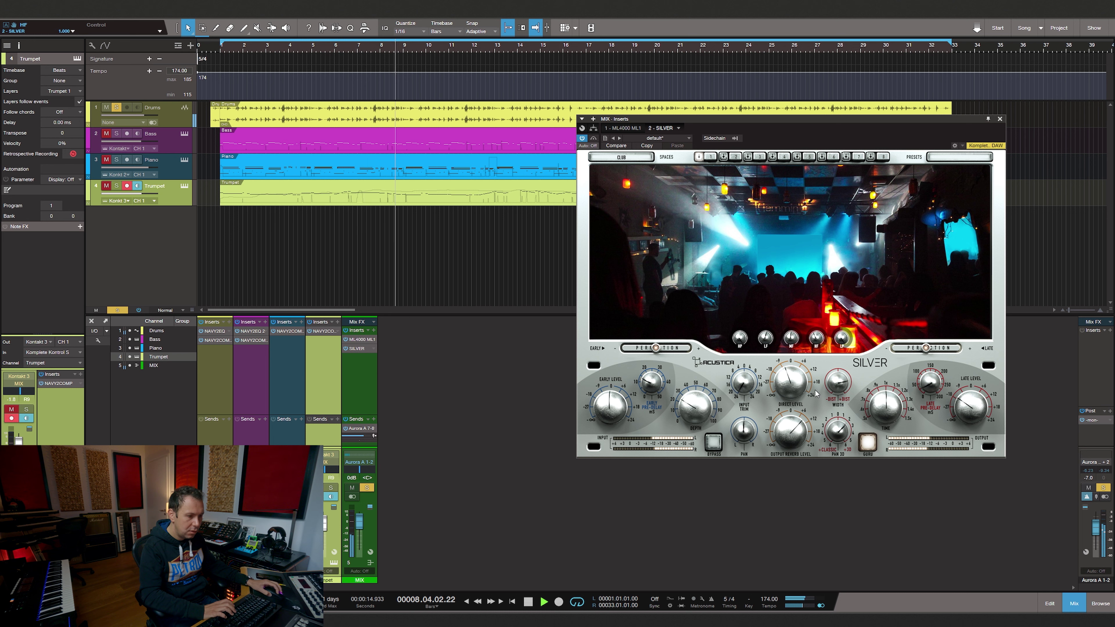
Replay the sketch from the start and bypass Silver to compare.
{"action": "key", "text": "space"}
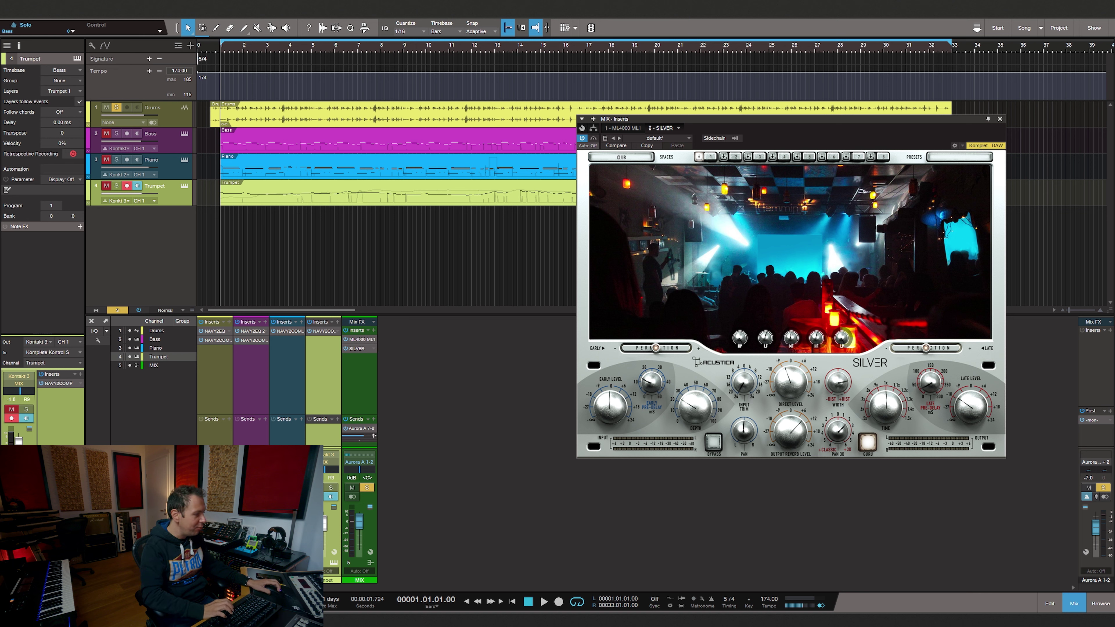
{"action": "key", "text": "space"}
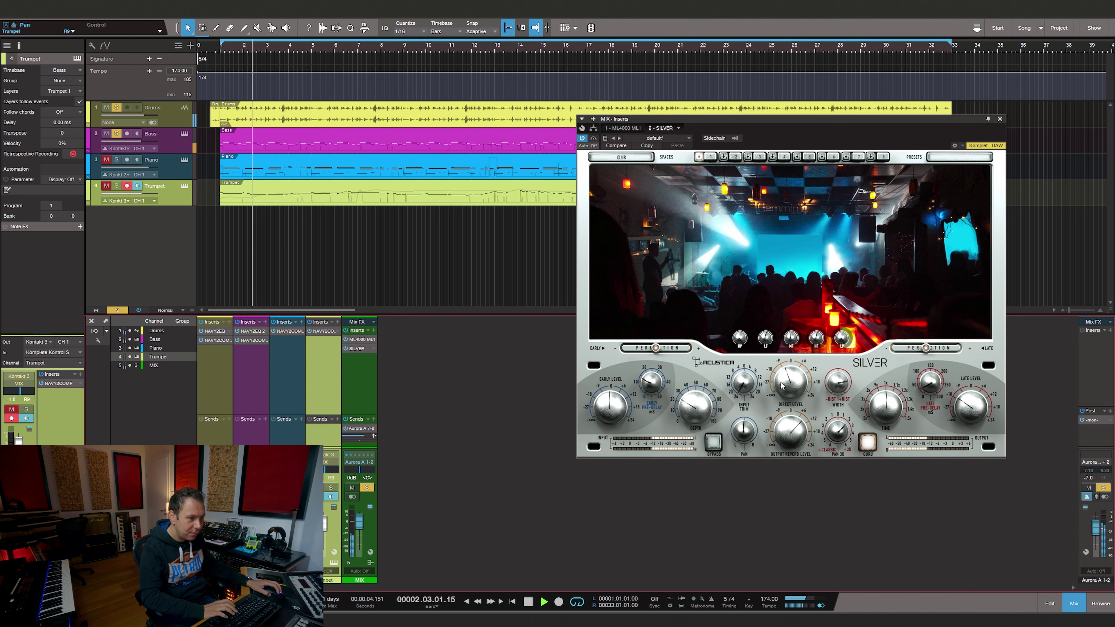
{"action": "left_click", "coordinate": [593, 139]}
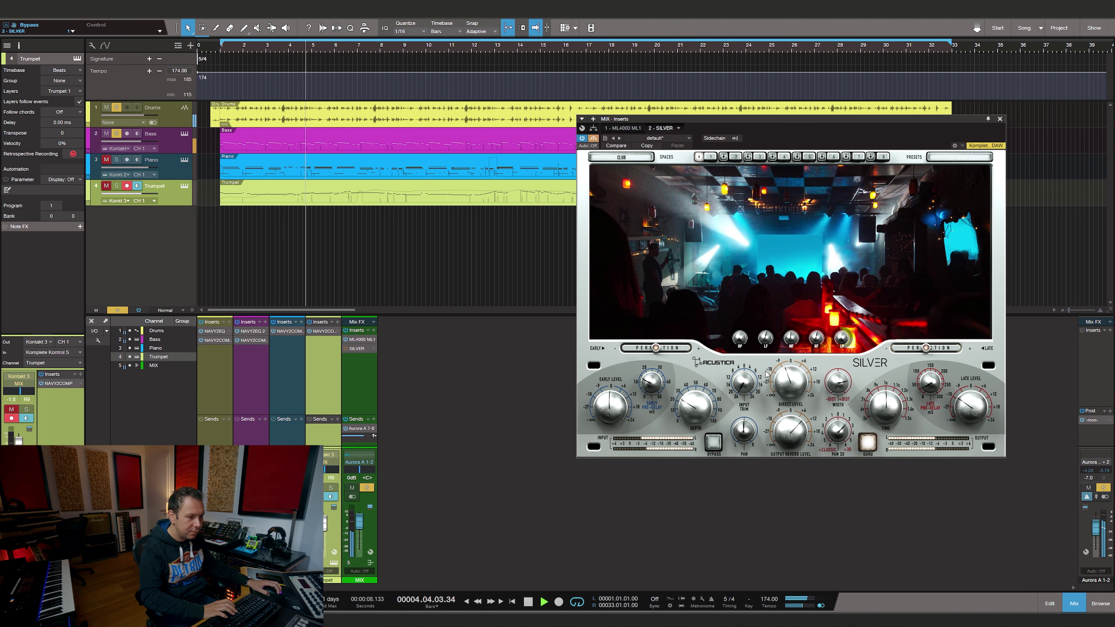
Raise Silver's output reverb level to 0.690 and lower its direct level to about 0.235.
{"action": "left_click_drag", "start_coordinate": [789, 432], "coordinate": [789, 423]}
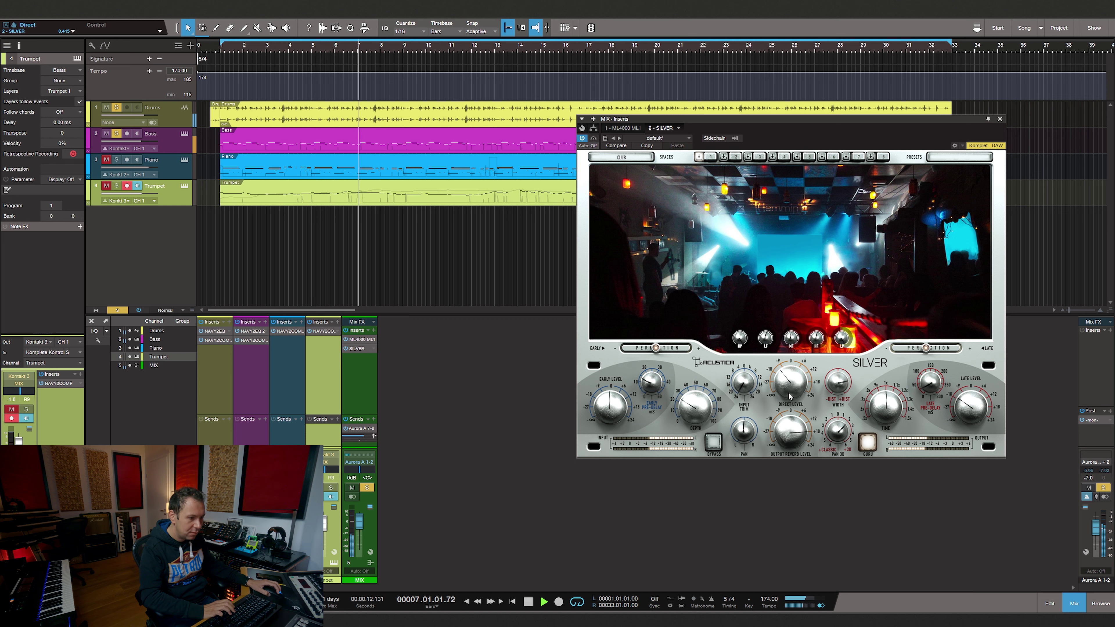
{"action": "left_click_drag", "start_coordinate": [789, 394], "coordinate": [794, 362]}
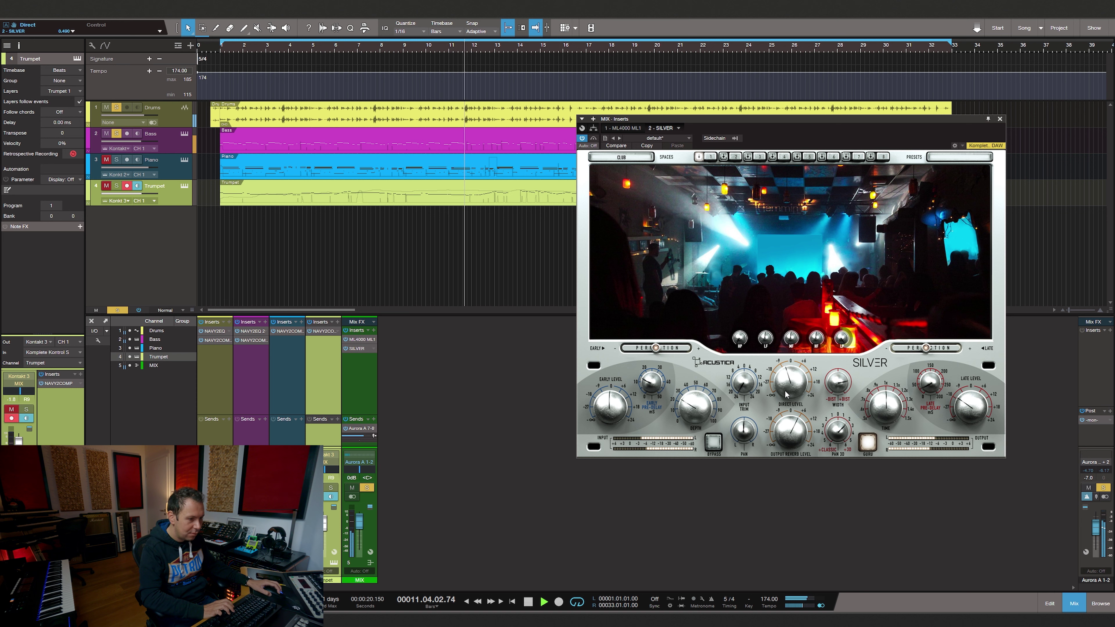
{"action": "scroll", "coordinate": [786, 391], "scroll_direction": "down", "scroll_amount": 5}
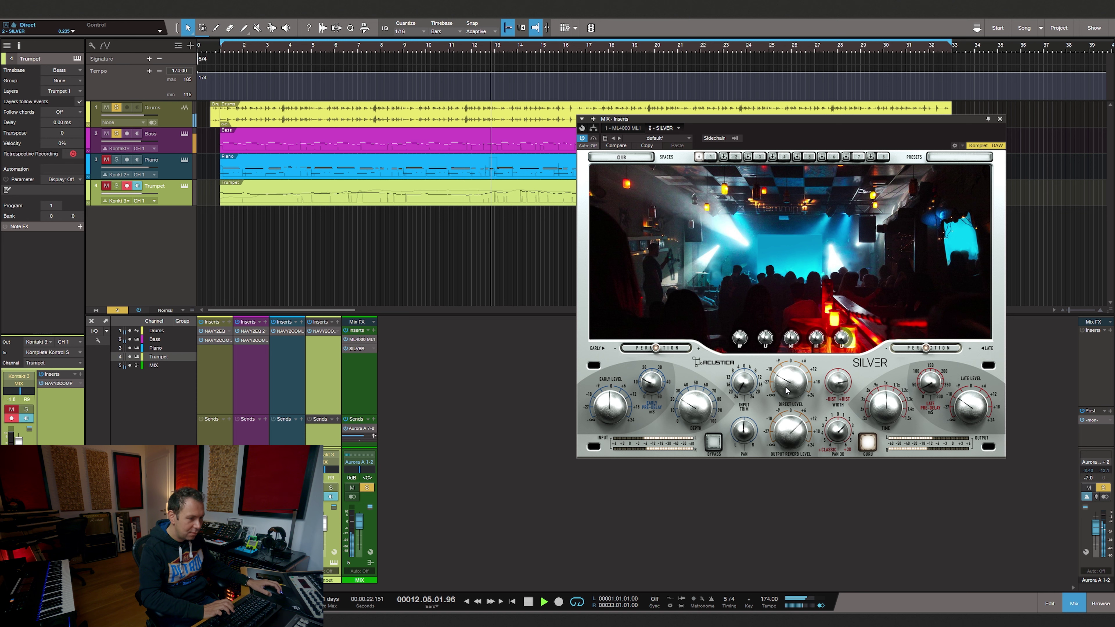
{"action": "key", "text": "space"}
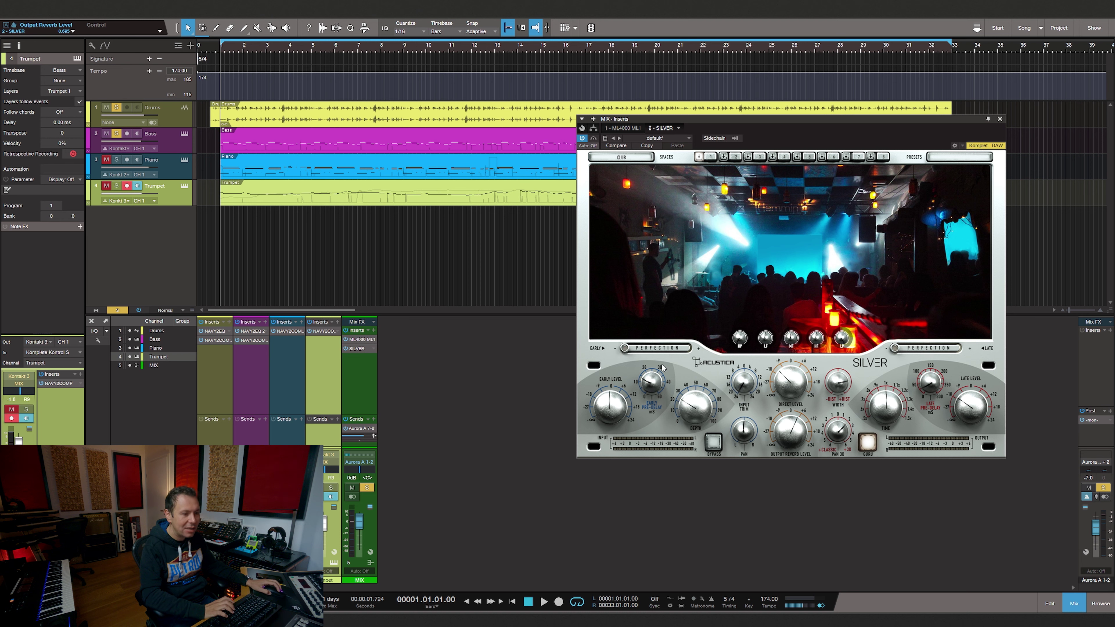
During playback, flip the early and late Perfection switches and settle both on middle.
{"action": "key", "text": "space"}
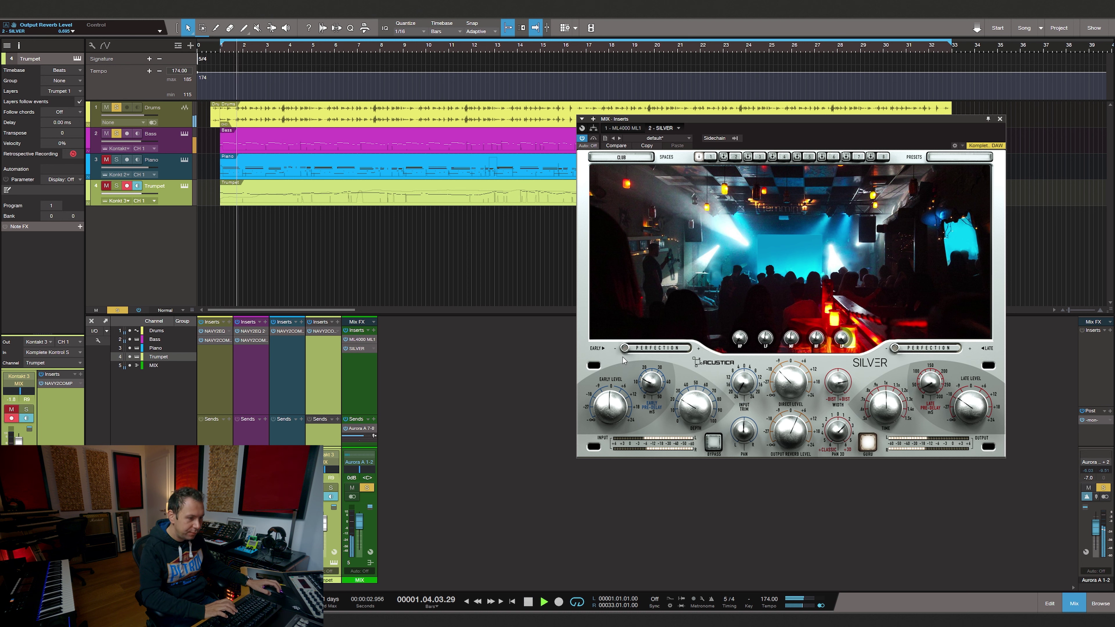
{"action": "left_click", "coordinate": [626, 349]}
{"action": "left_click", "coordinate": [895, 347]}
{"action": "left_click", "coordinate": [958, 348]}
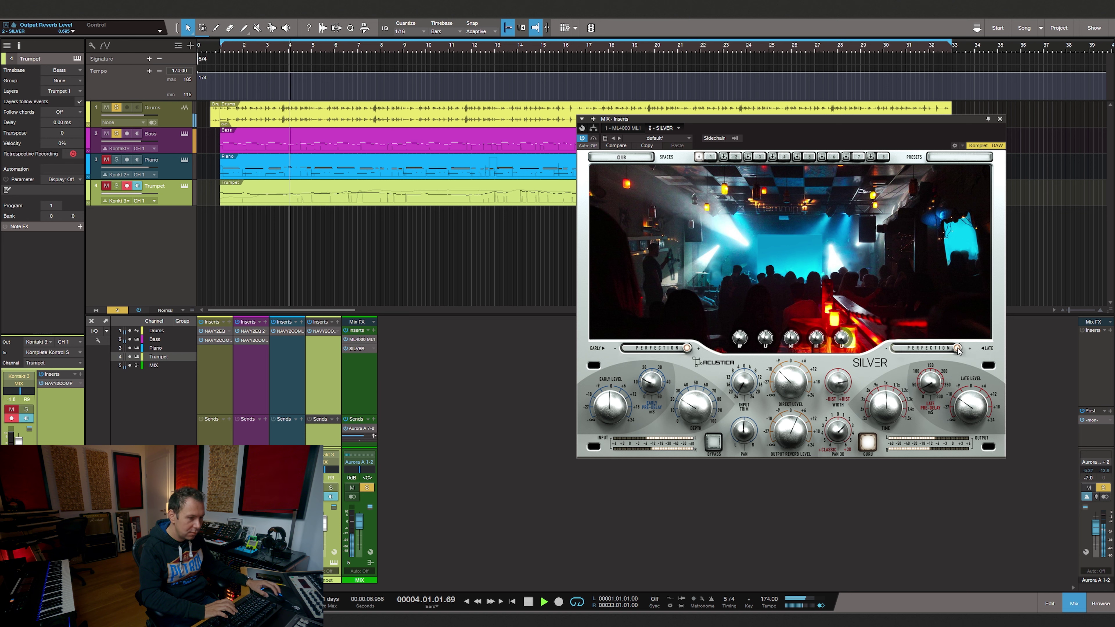
{"action": "left_click", "coordinate": [927, 348]}
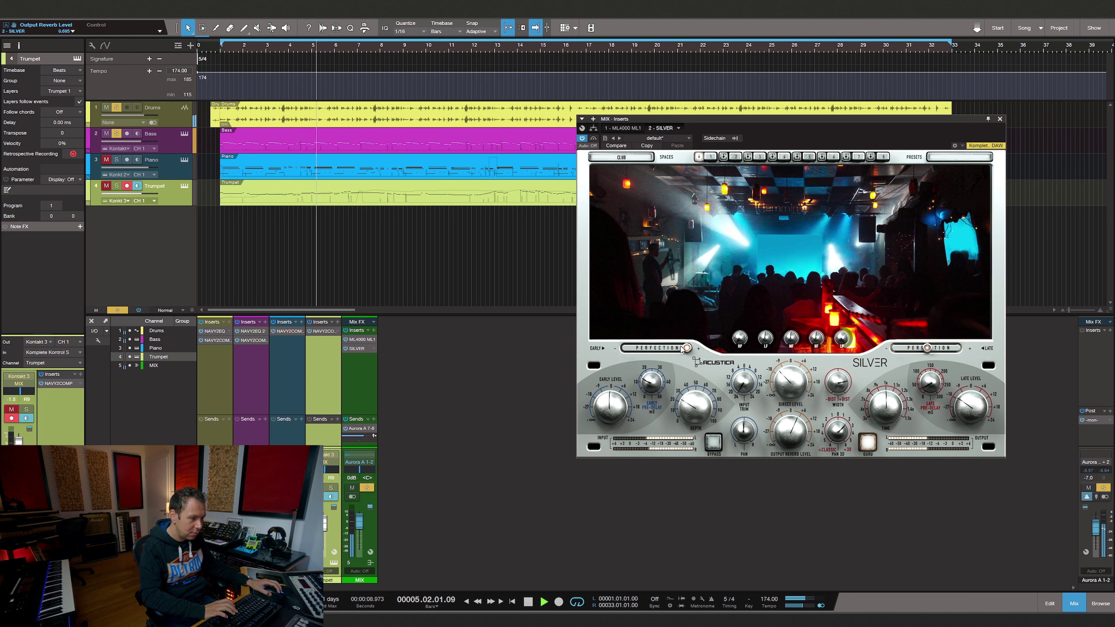
{"action": "left_click", "coordinate": [654, 348]}
{"action": "key", "text": "space"}
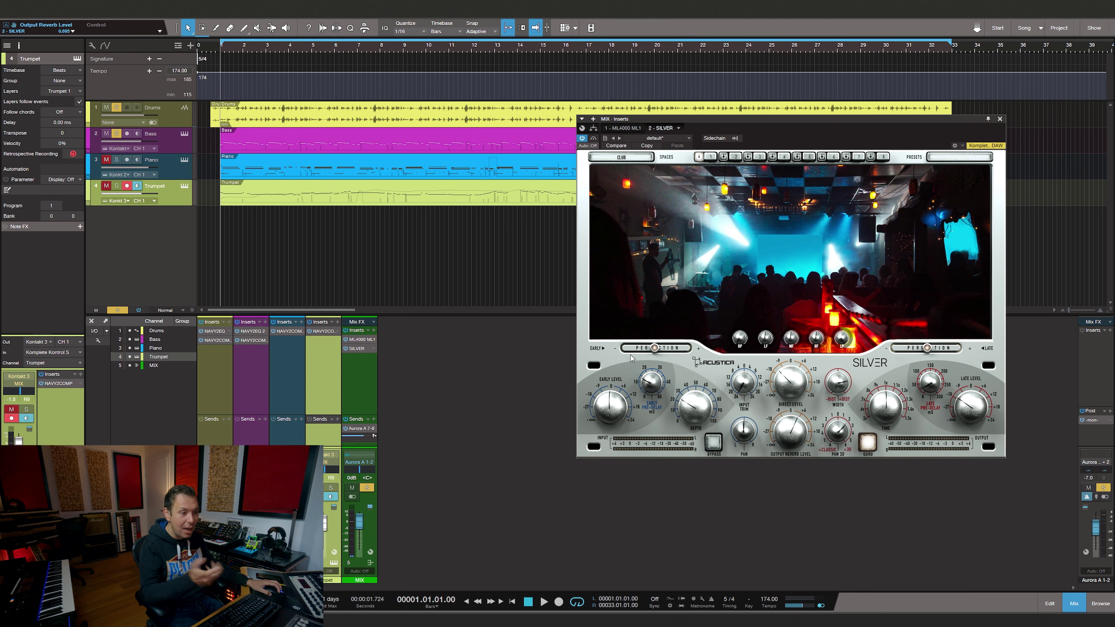
Fine-tune the early and late Perfection sliders while replaying the song from bar 1.
{"action": "left_click_drag", "start_coordinate": [649, 351], "coordinate": [623, 351]}
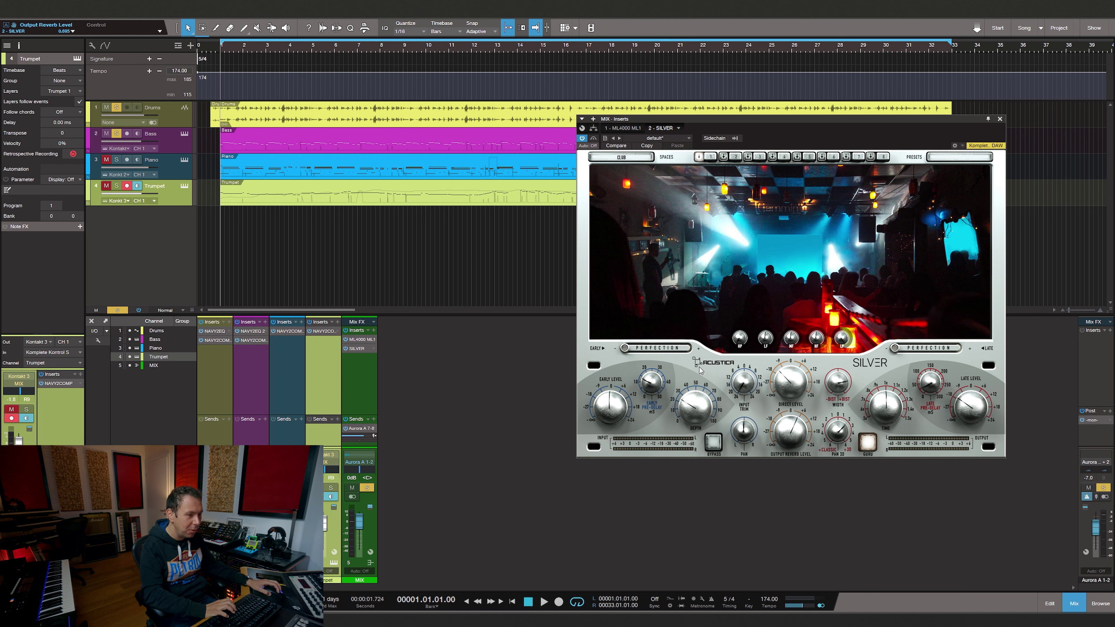
{"action": "key", "text": "space"}
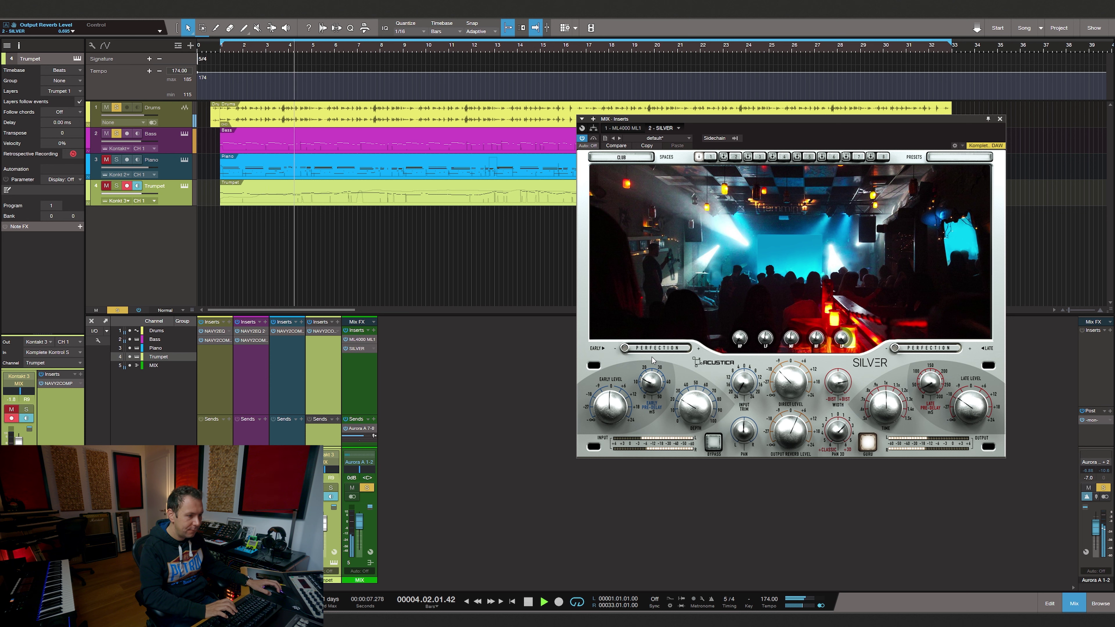
{"action": "left_click_drag", "start_coordinate": [624, 348], "coordinate": [643, 348]}
{"action": "left_click_drag", "start_coordinate": [895, 348], "coordinate": [915, 351]}
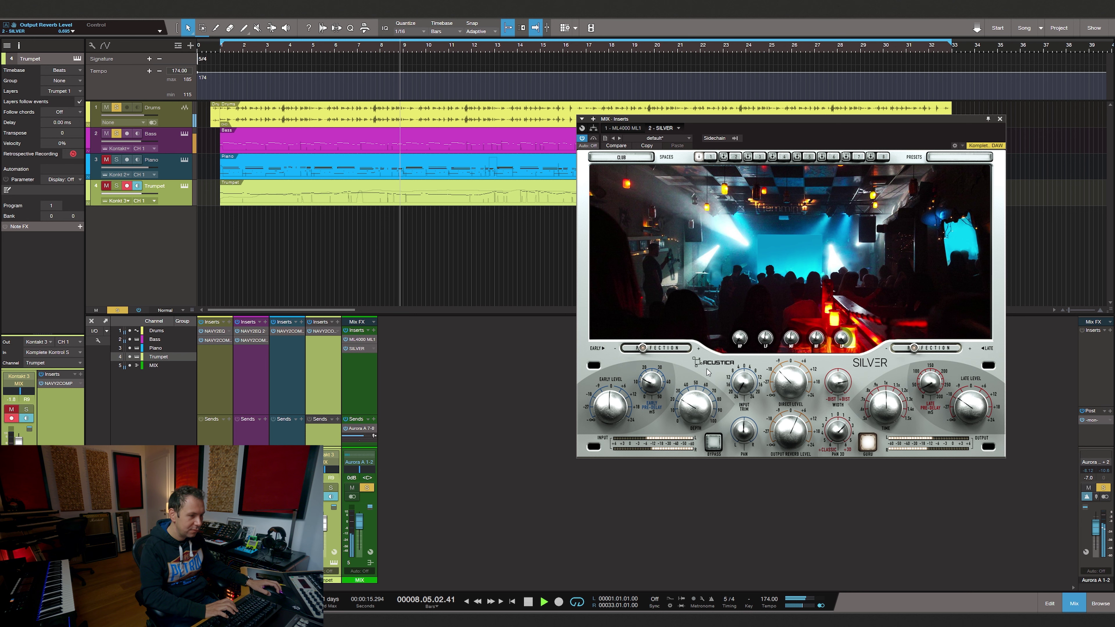
{"action": "key", "text": "space"}
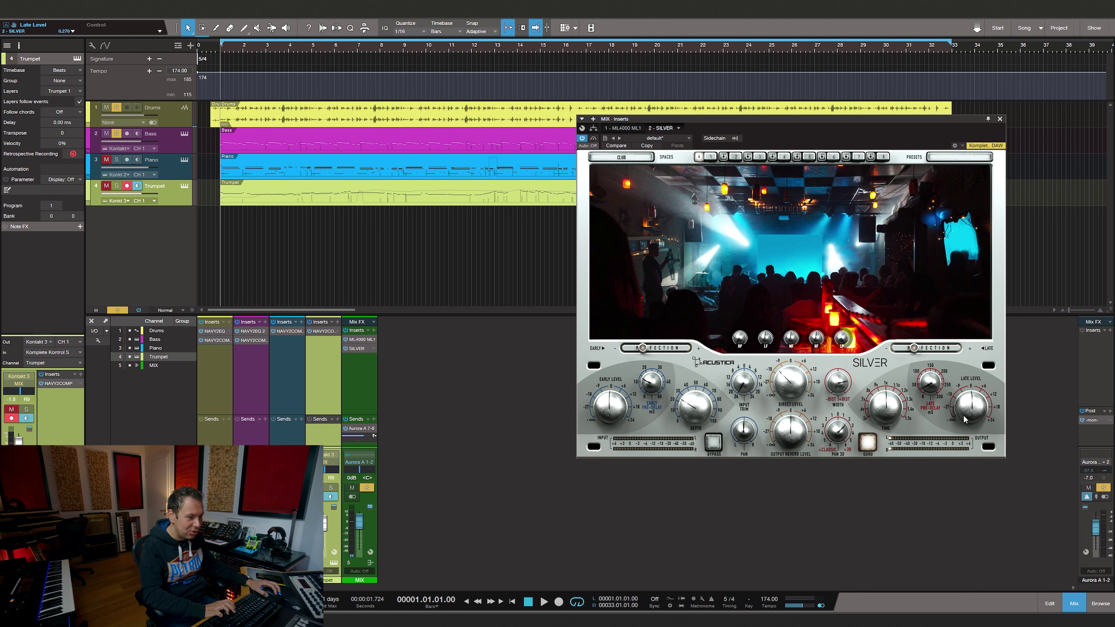
During playback, re-enable Silver, raise its late level and lower its depth, then stop.
{"action": "key", "text": "space"}
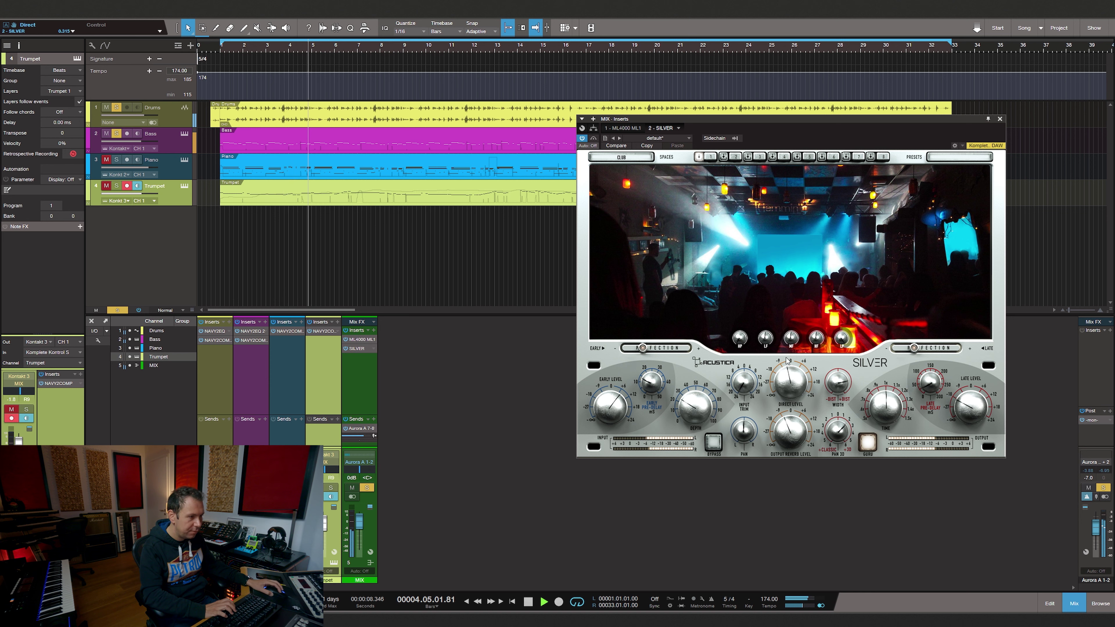
{"action": "left_click", "coordinate": [594, 139]}
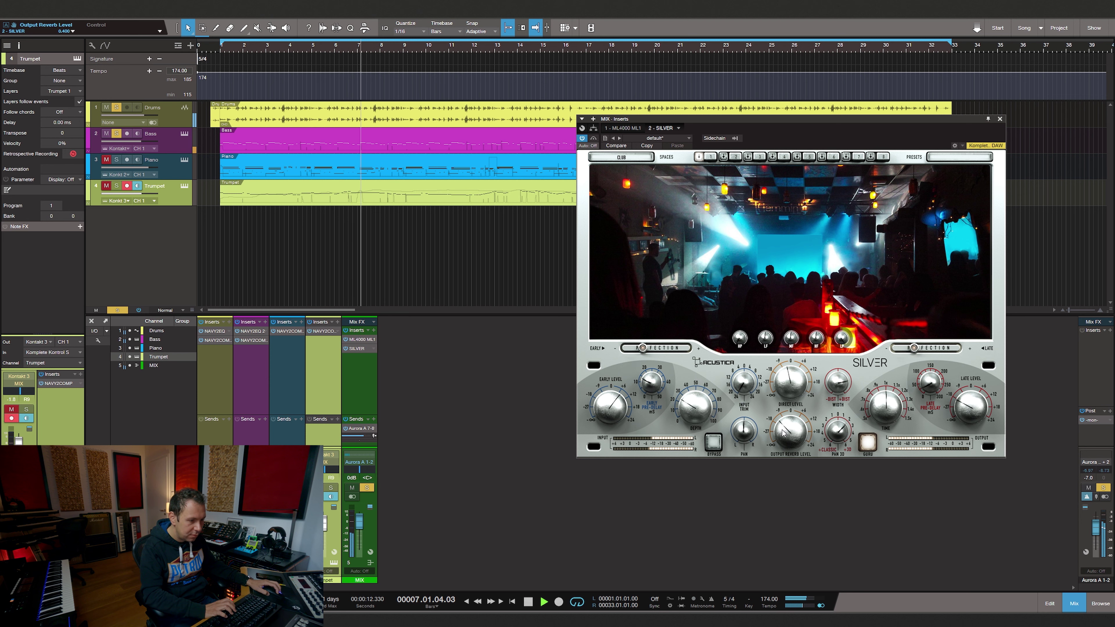
{"action": "left_click_drag", "start_coordinate": [972, 405], "coordinate": [974, 390]}
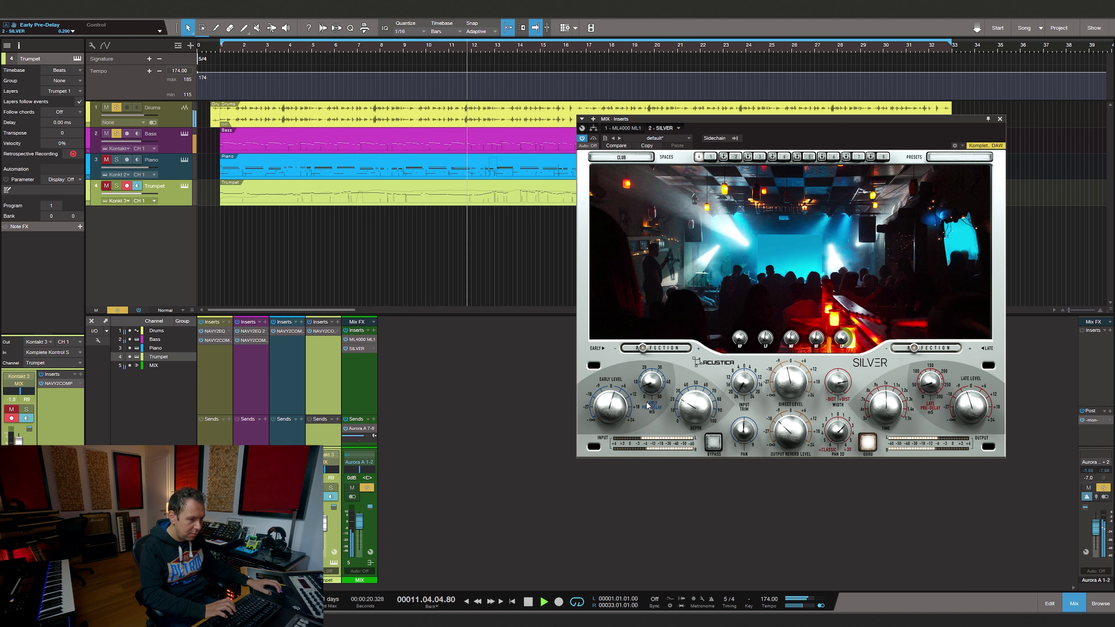
{"action": "left_click_drag", "start_coordinate": [692, 418], "coordinate": [674, 427]}
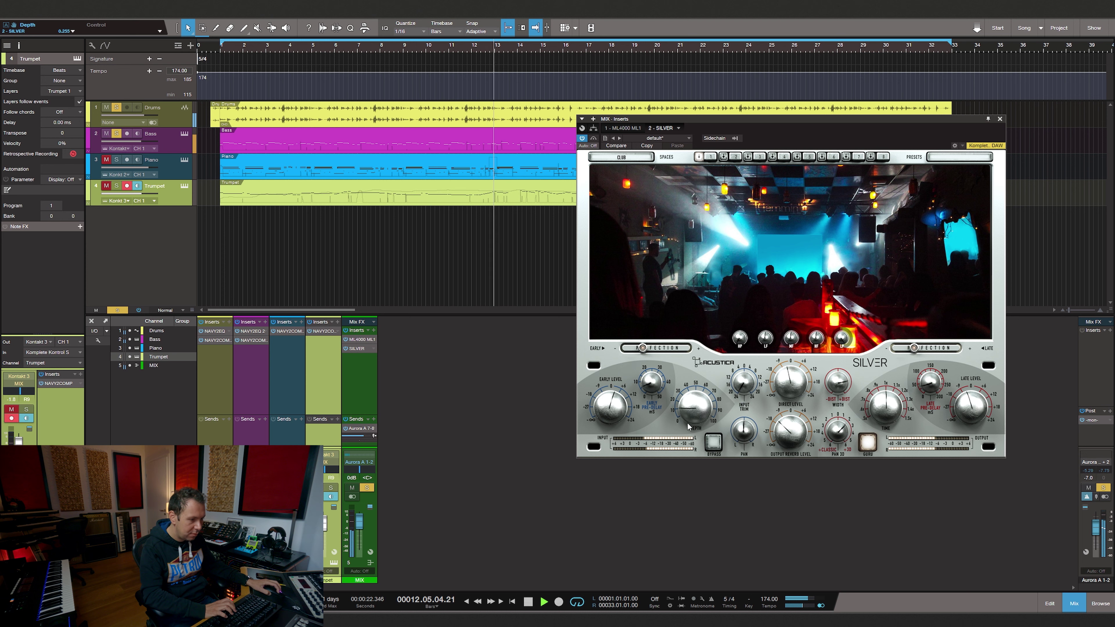
{"action": "key", "text": "space"}
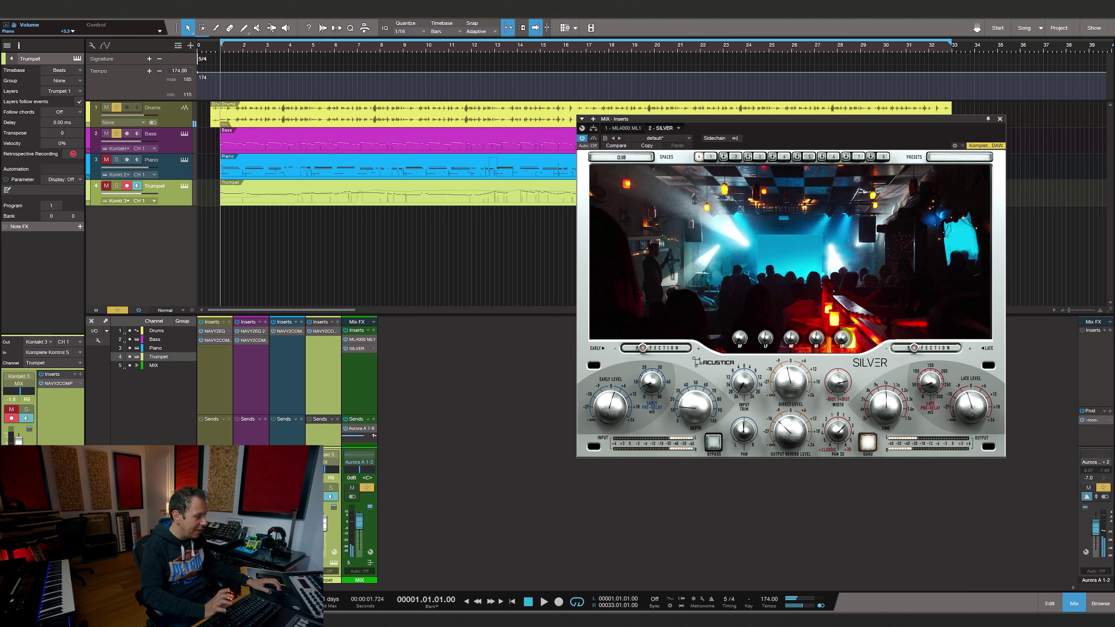
Solo the Piano to compare Silver bypassed and active, then solo the Bass and play.
{"action": "left_click", "coordinate": [526, 418]}
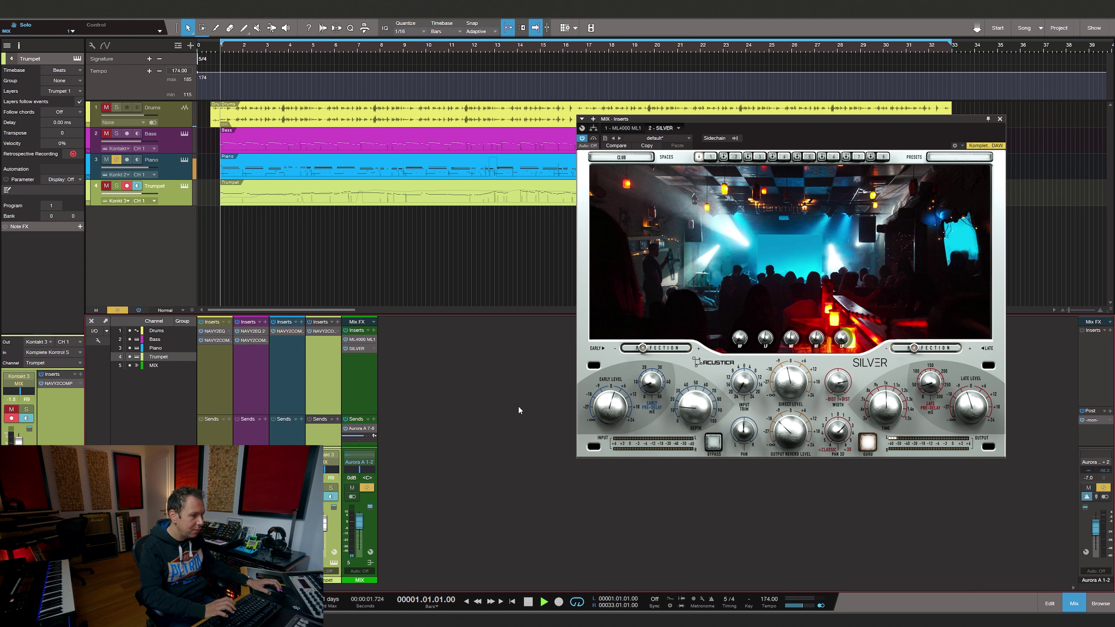
{"action": "key", "text": "space"}
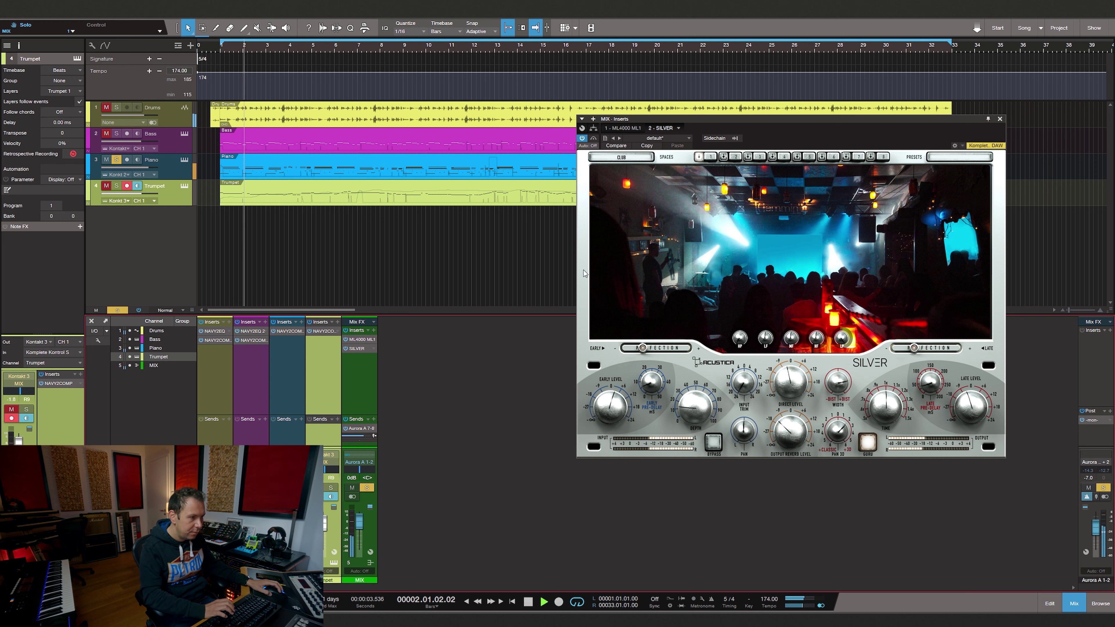
{"action": "left_click", "coordinate": [593, 139]}
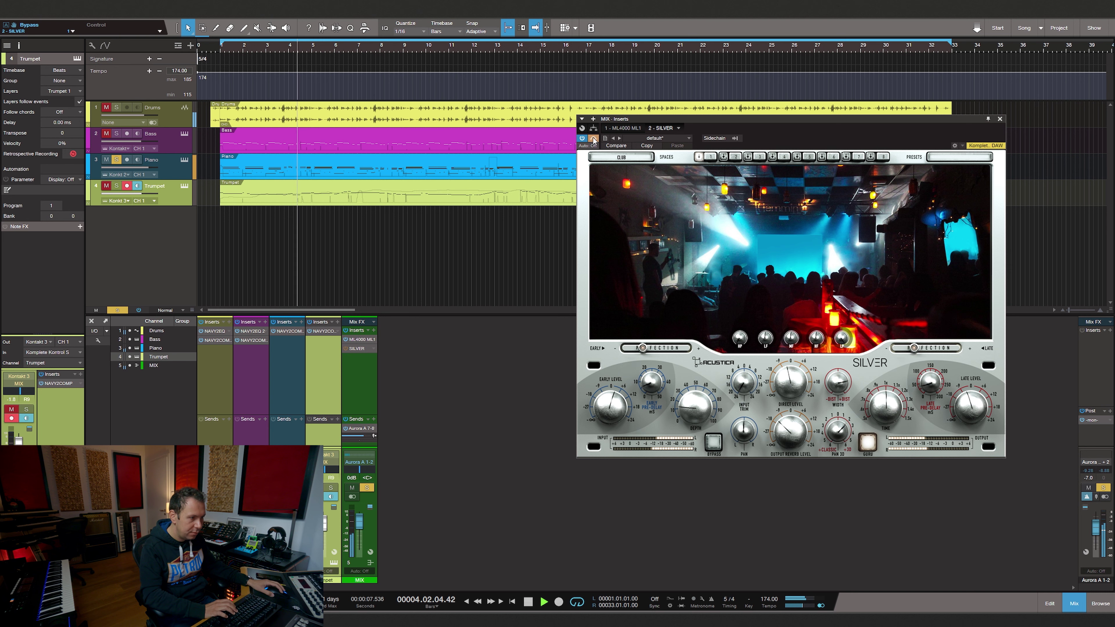
{"action": "left_click", "coordinate": [594, 139]}
{"action": "key", "text": "space"}
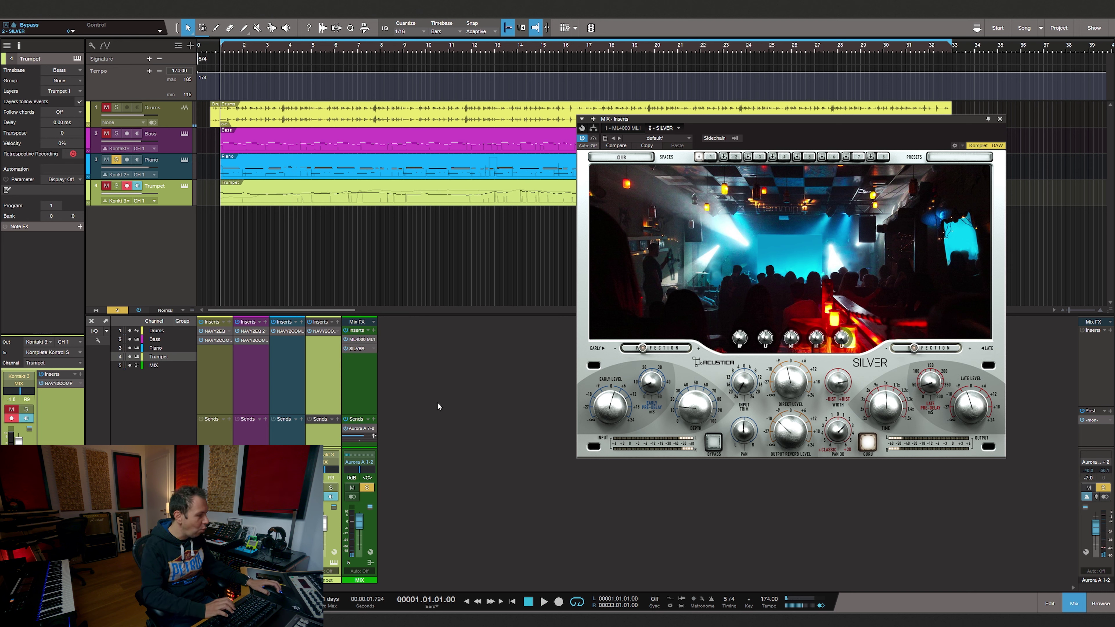
{"action": "left_click", "coordinate": [259, 487]}
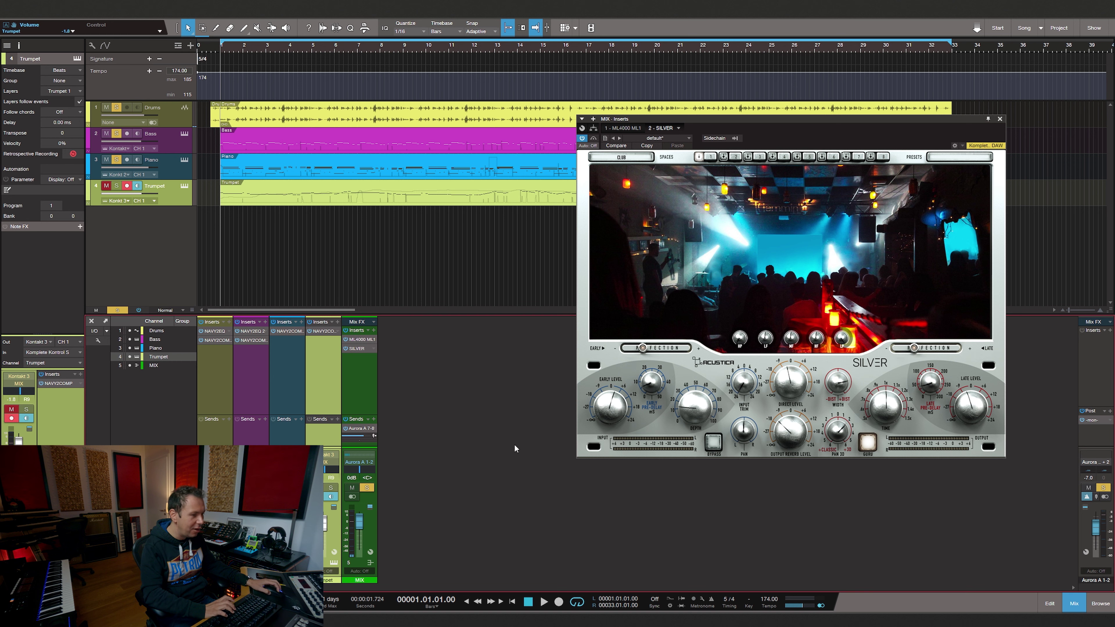
{"action": "key", "text": "space"}
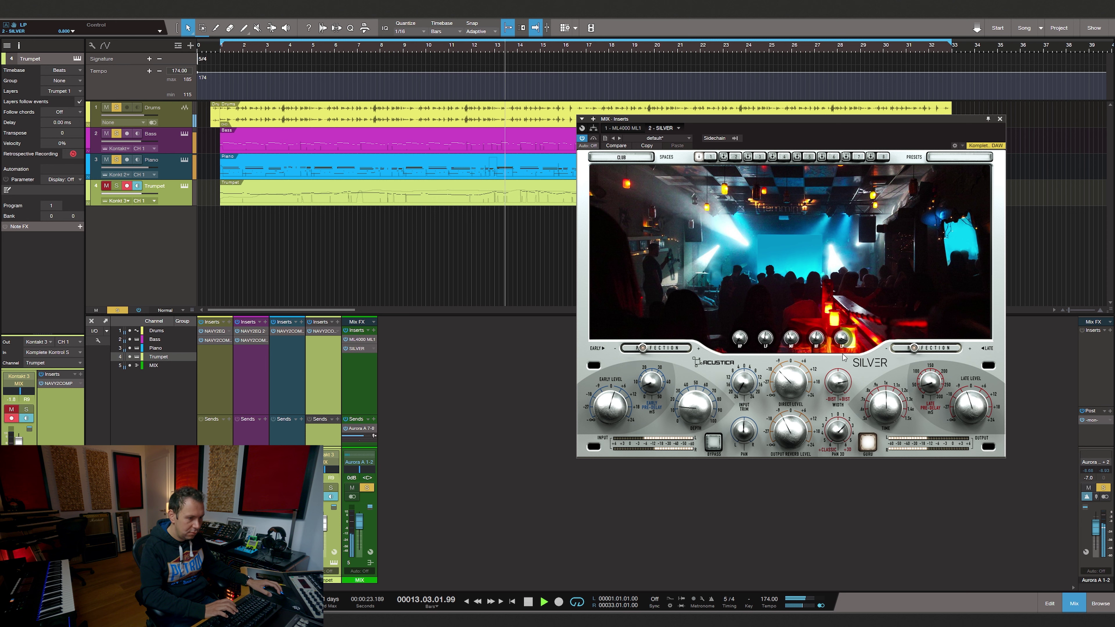
Replay the sketch, then solo the Trumpet and play it from bar 1.
{"action": "key", "text": "space"}
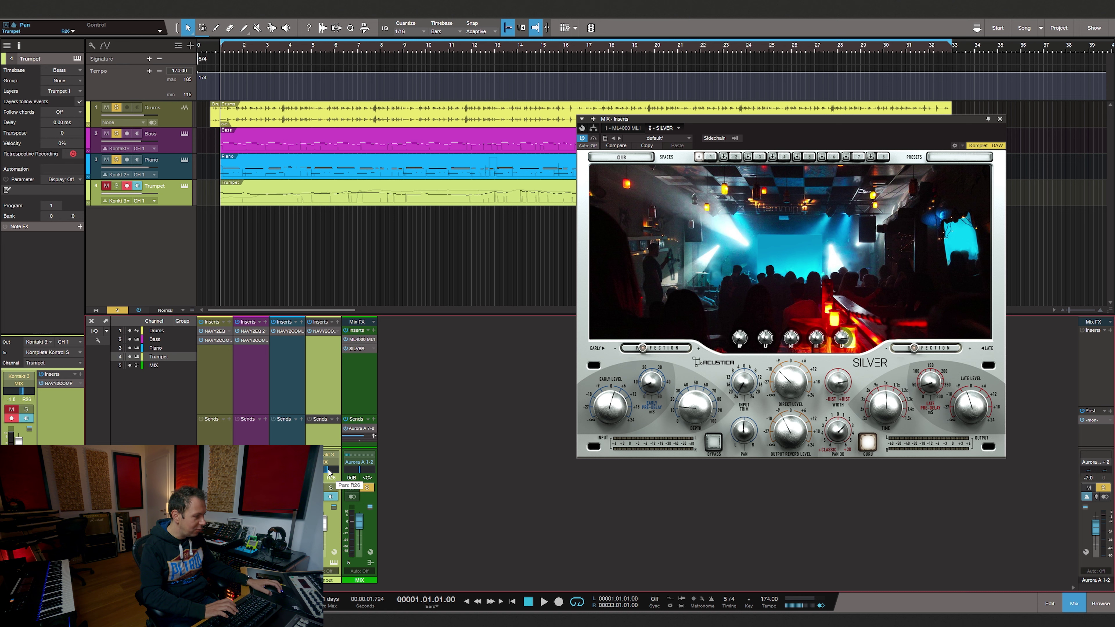
{"action": "key", "text": "space"}
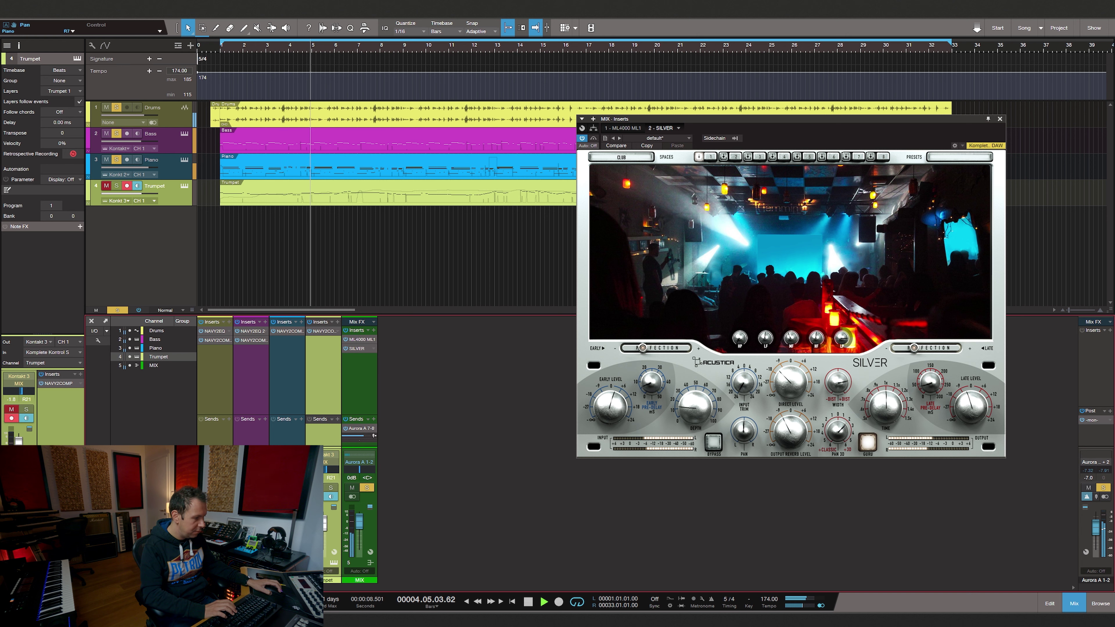
{"action": "key", "text": "space"}
{"action": "left_click", "coordinate": [330, 488]}
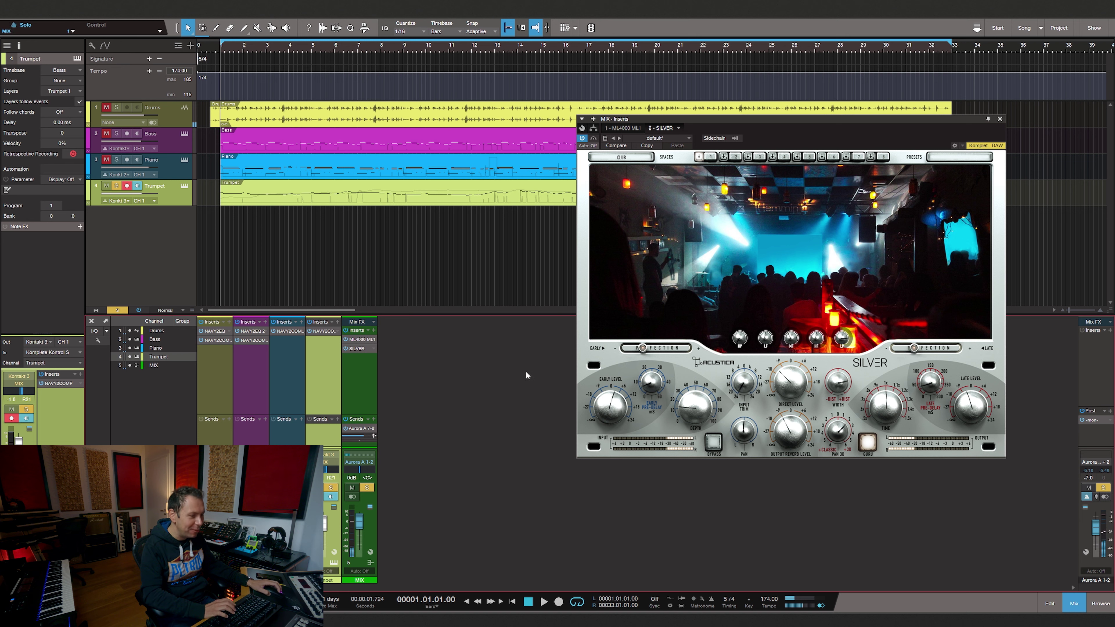
{"action": "key", "text": "space"}
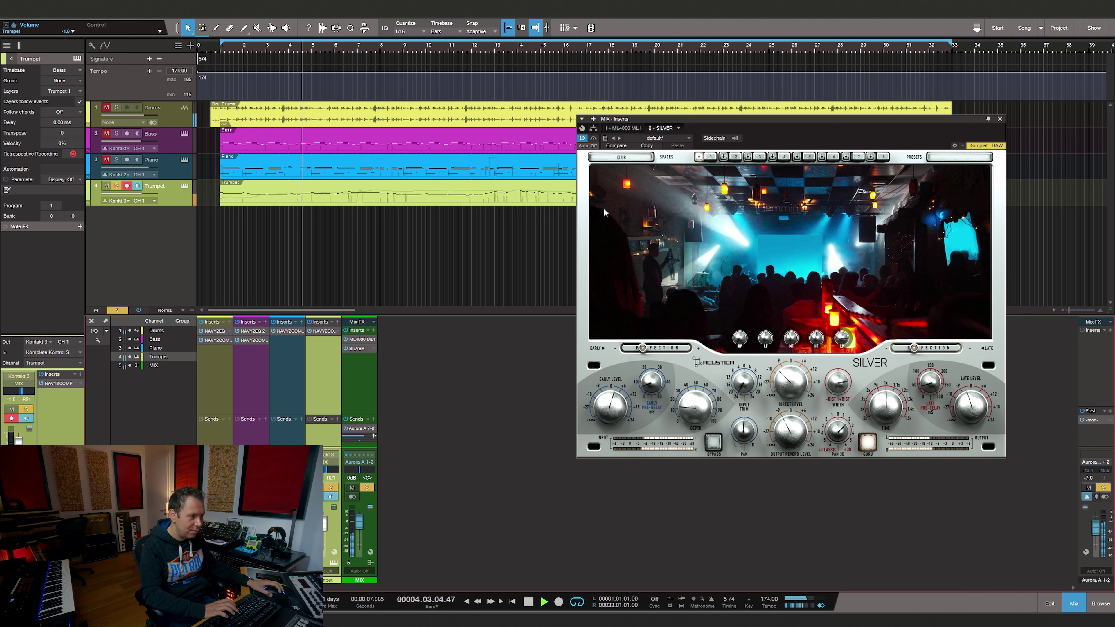
{"action": "key", "text": "space"}
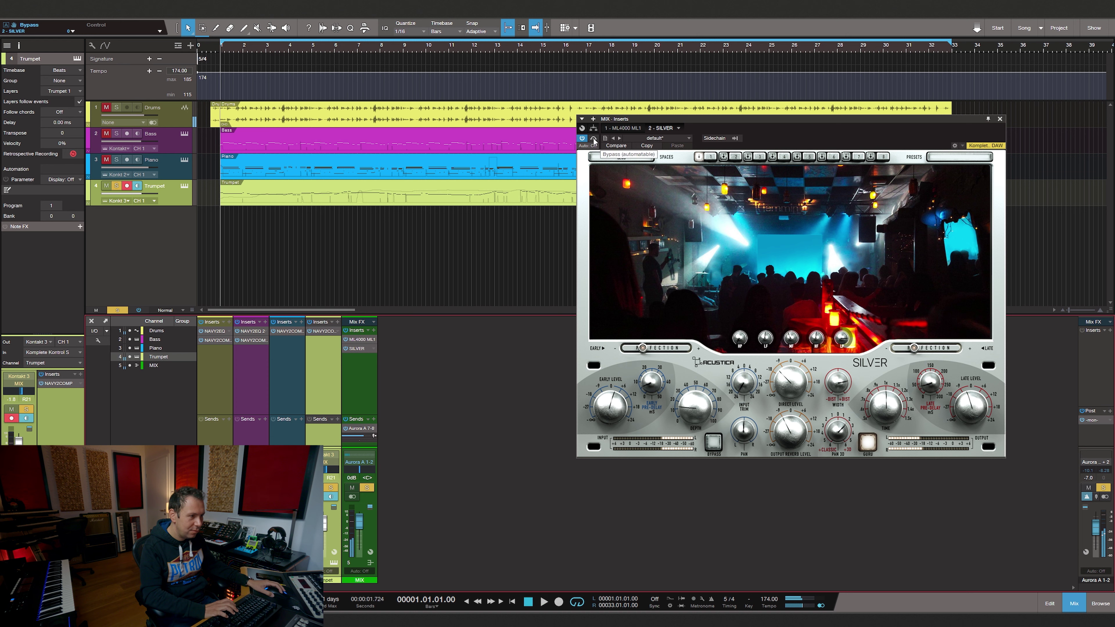
Hear the Trumpet with the MIX bus Silver bypassed, then re-enable the reverb.
{"action": "left_click", "coordinate": [593, 139]}
{"action": "key", "text": "space"}
{"action": "left_click", "coordinate": [593, 139]}
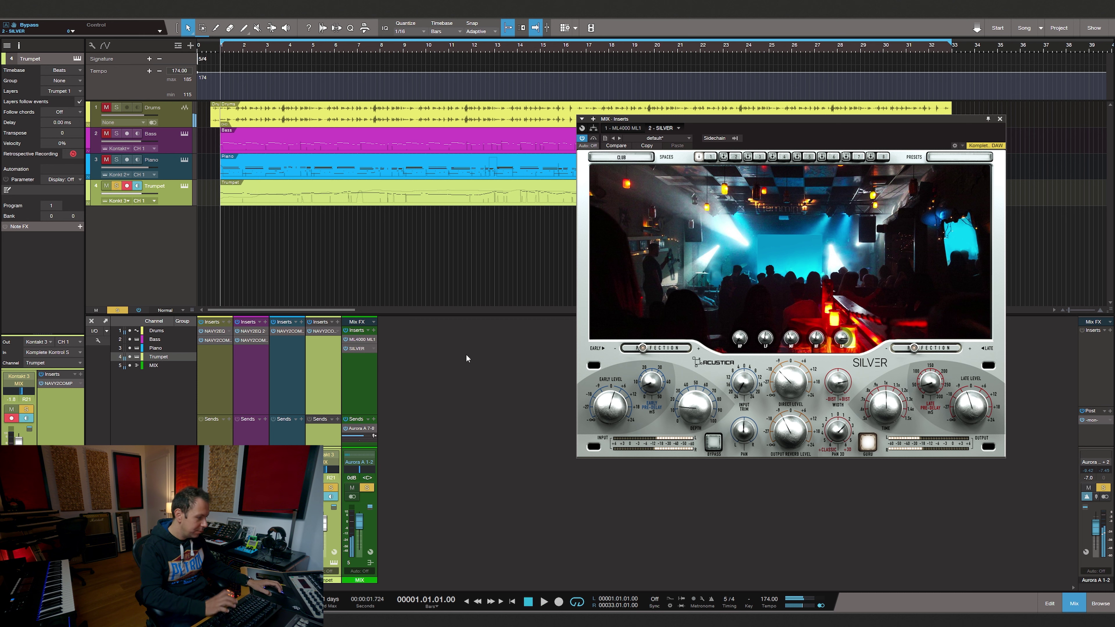
{"action": "key", "text": "space"}
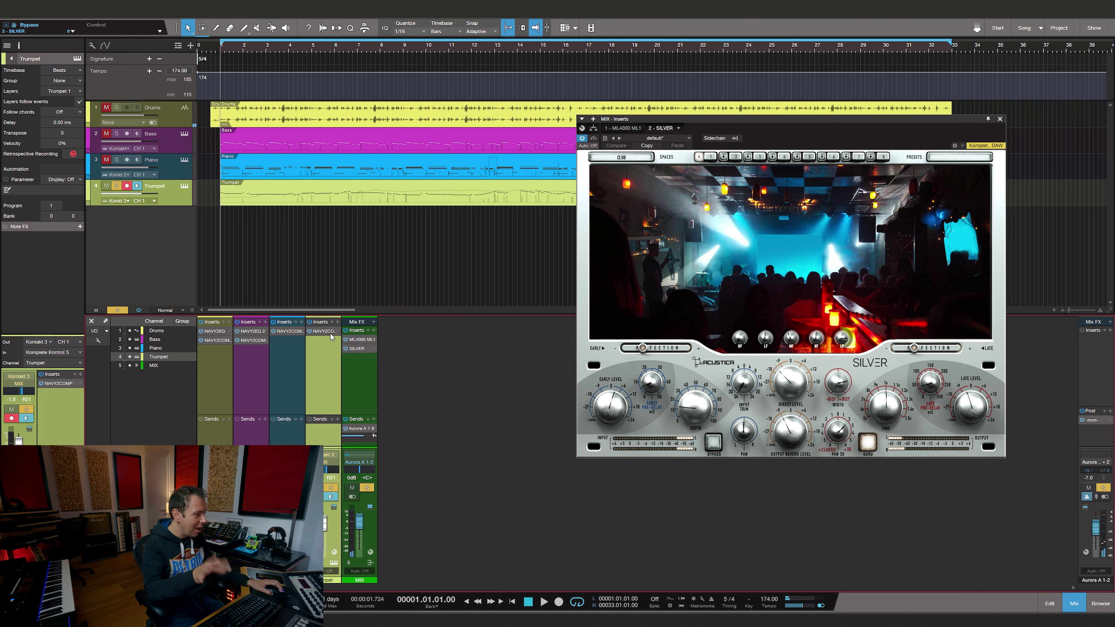
Insert Silver Mini on the Trumpet channel by searching for 'silver'.
{"action": "left_click", "coordinate": [338, 323]}
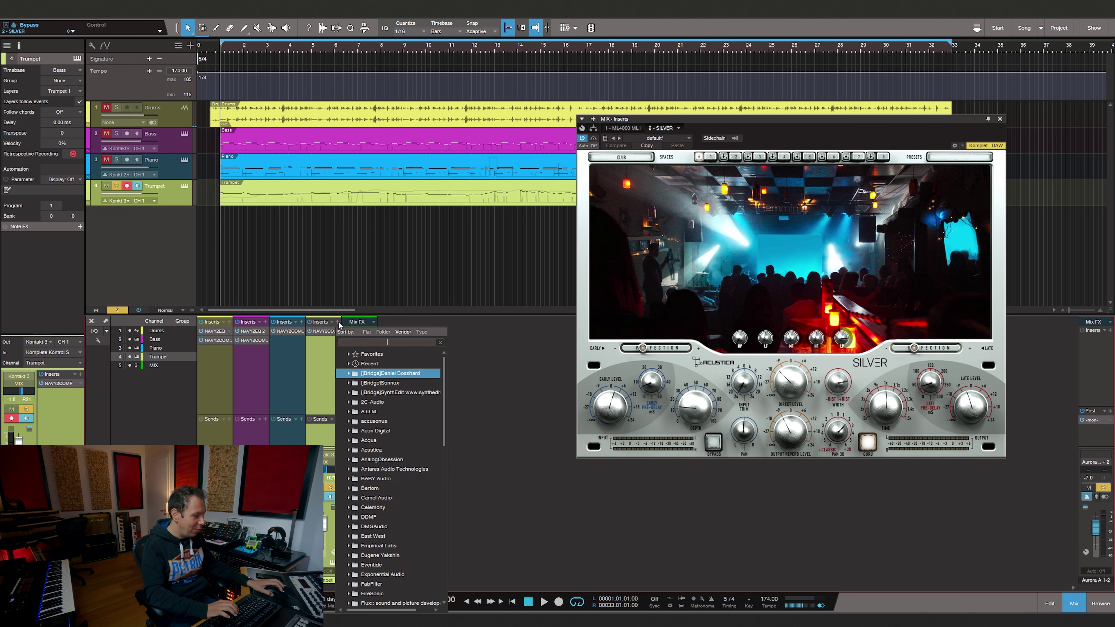
{"action": "type", "text": "silver"}
{"action": "key", "text": "Down"}
{"action": "key", "text": "Return"}
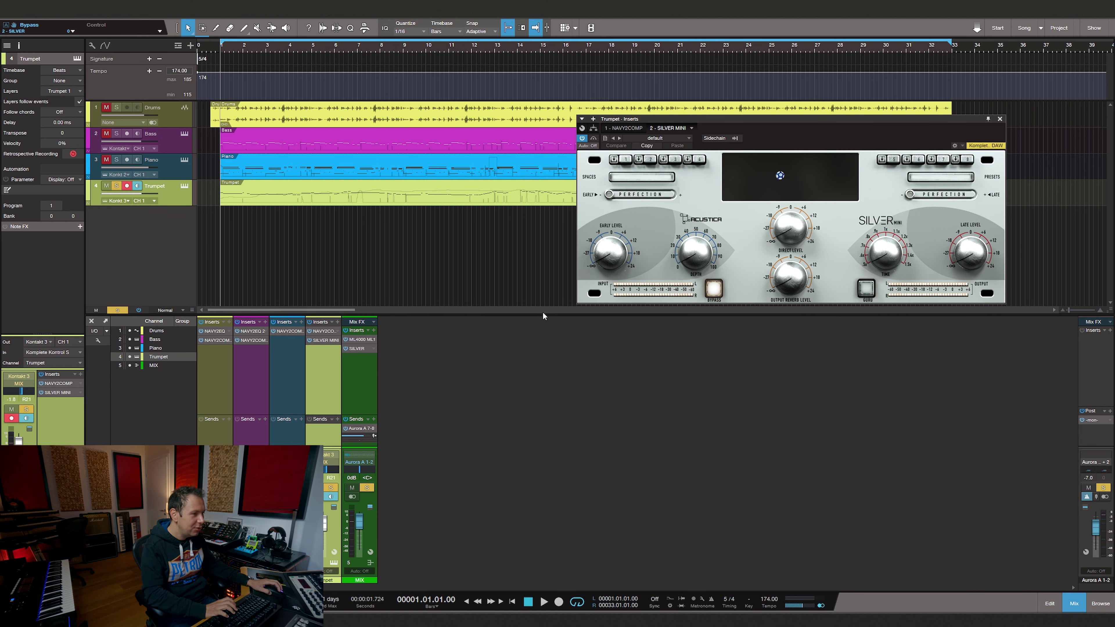
{"action": "left_click_drag", "start_coordinate": [712, 120], "coordinate": [658, 227]}
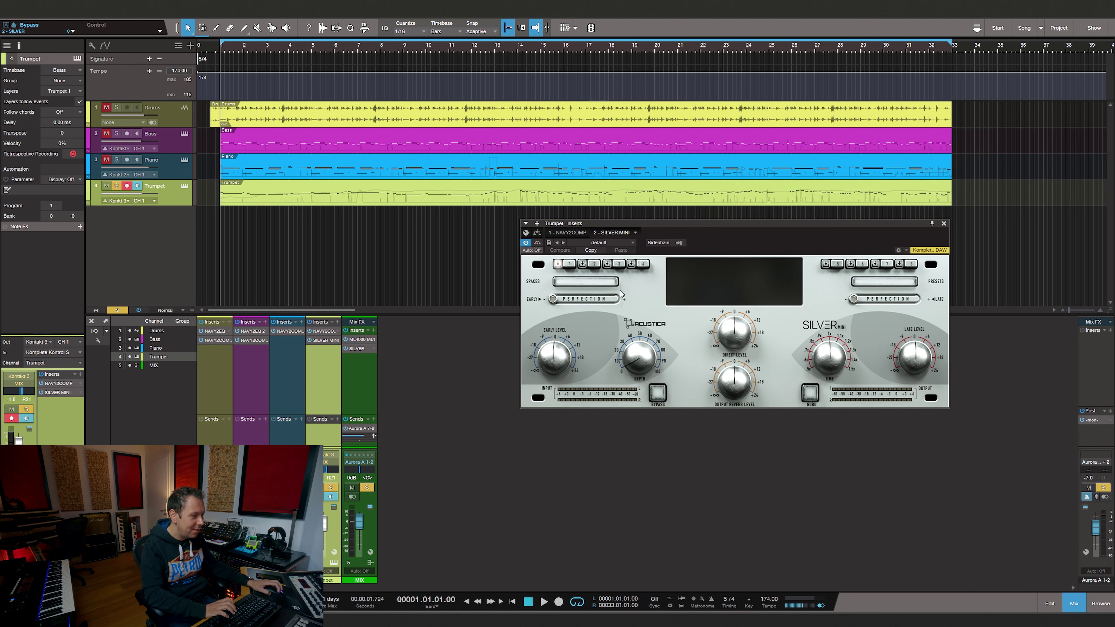
Load the Religious space Chiesa di San Luigi in the Trumpet's Silver Mini.
{"action": "left_click", "coordinate": [590, 285]}
{"action": "mouse_move", "coordinate": [588, 294]}
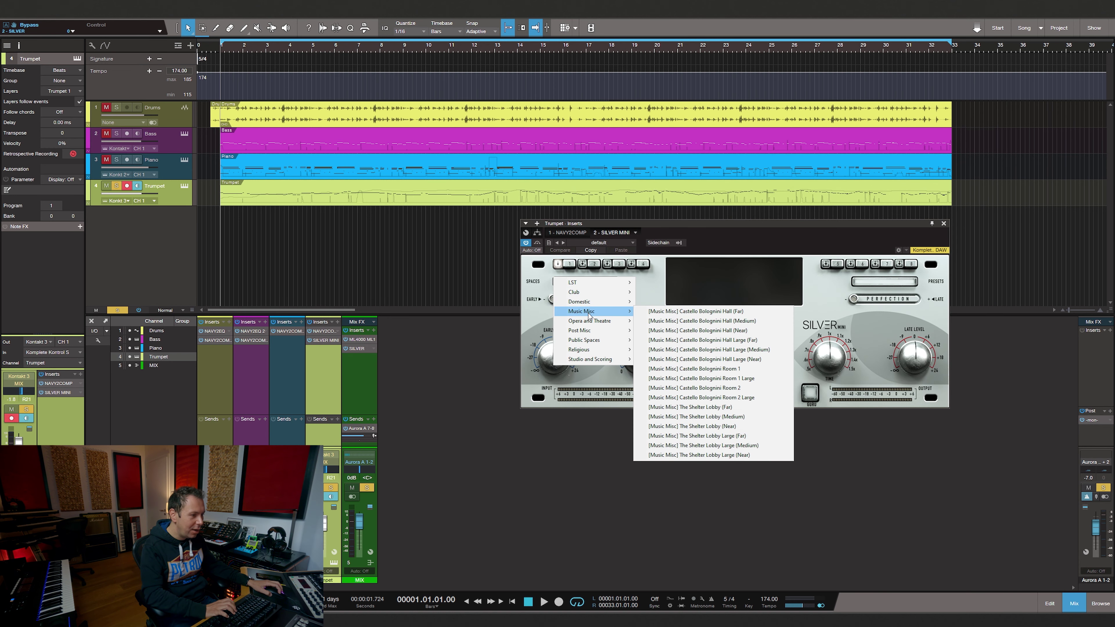
{"action": "mouse_move", "coordinate": [593, 350]}
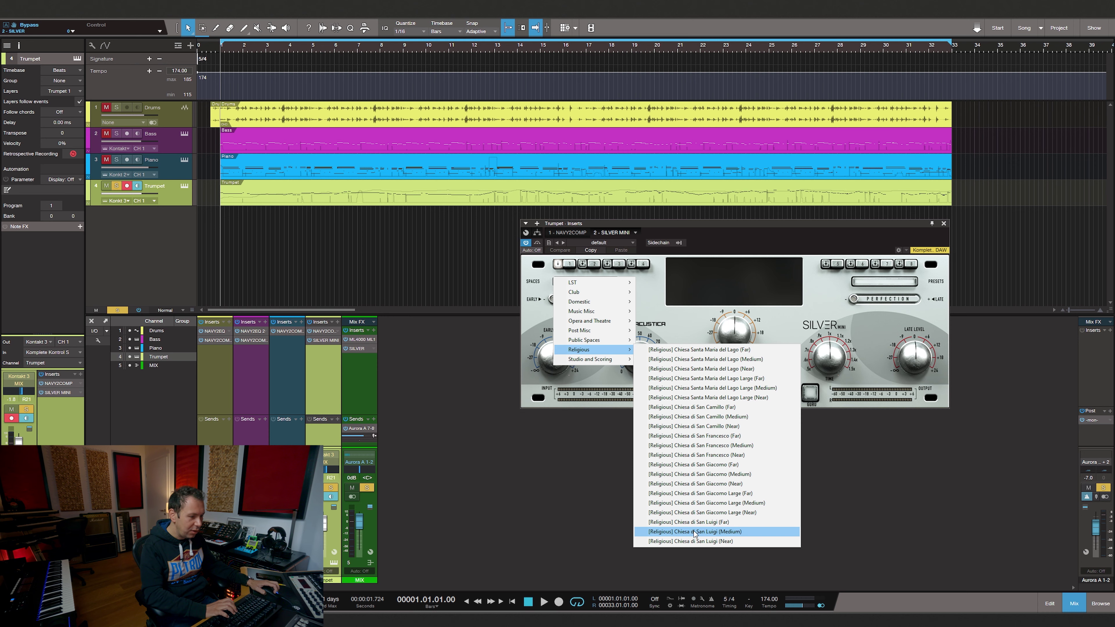
{"action": "left_click", "coordinate": [694, 543]}
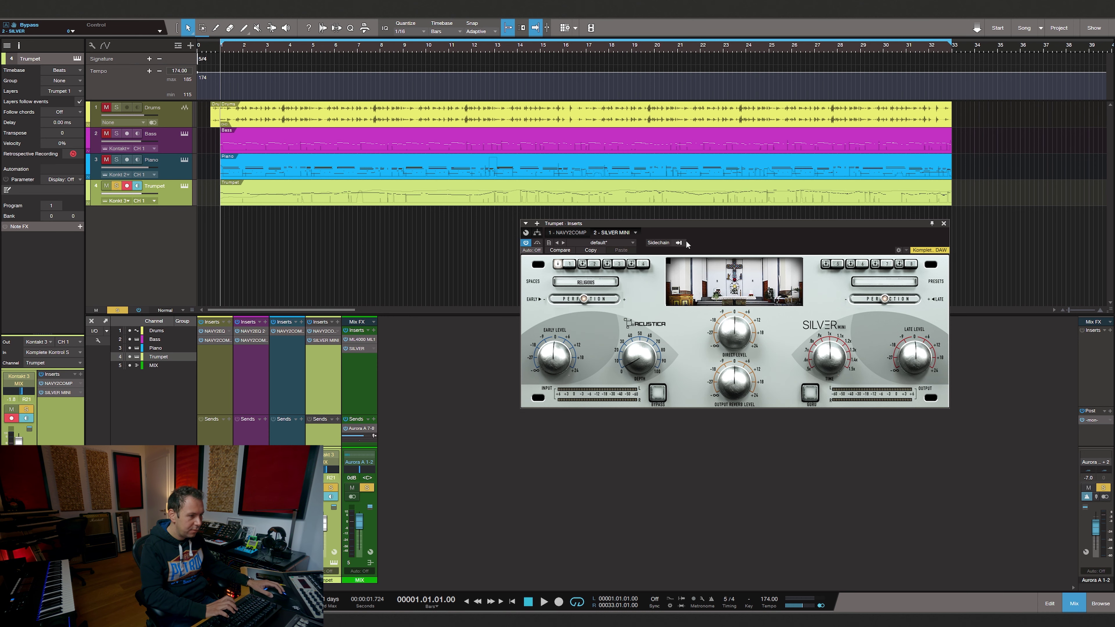
While playing, lower Silver Mini's late level, enable GURU controls and adjust early level.
{"action": "key", "text": "space"}
{"action": "left_click_drag", "start_coordinate": [691, 225], "coordinate": [705, 232]}
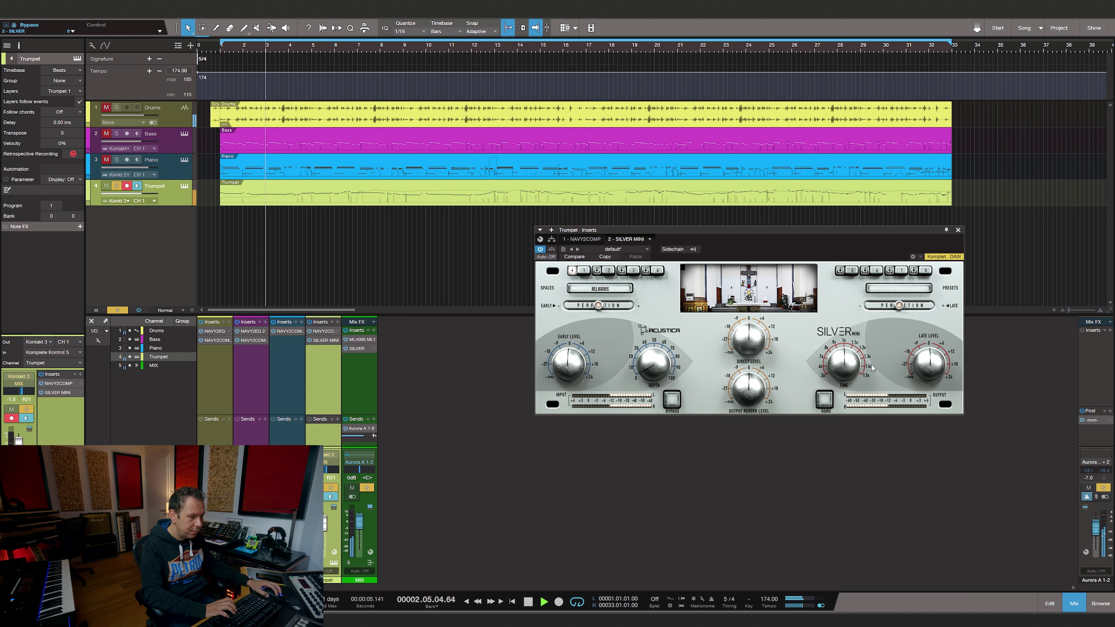
{"action": "left_click_drag", "start_coordinate": [912, 368], "coordinate": [912, 382]}
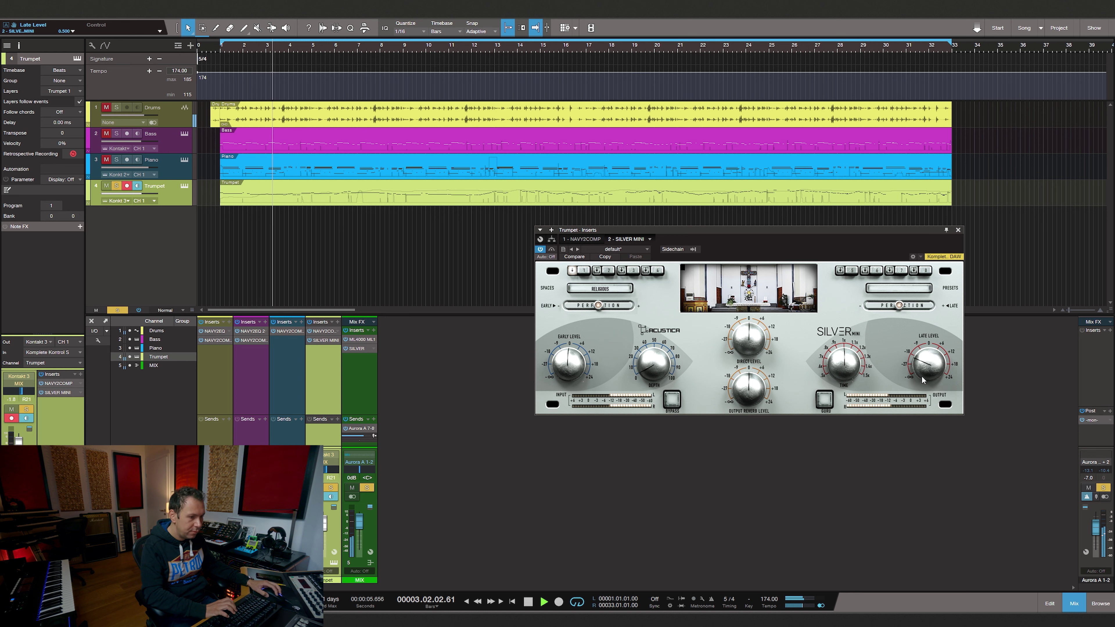
{"action": "left_click", "coordinate": [824, 401]}
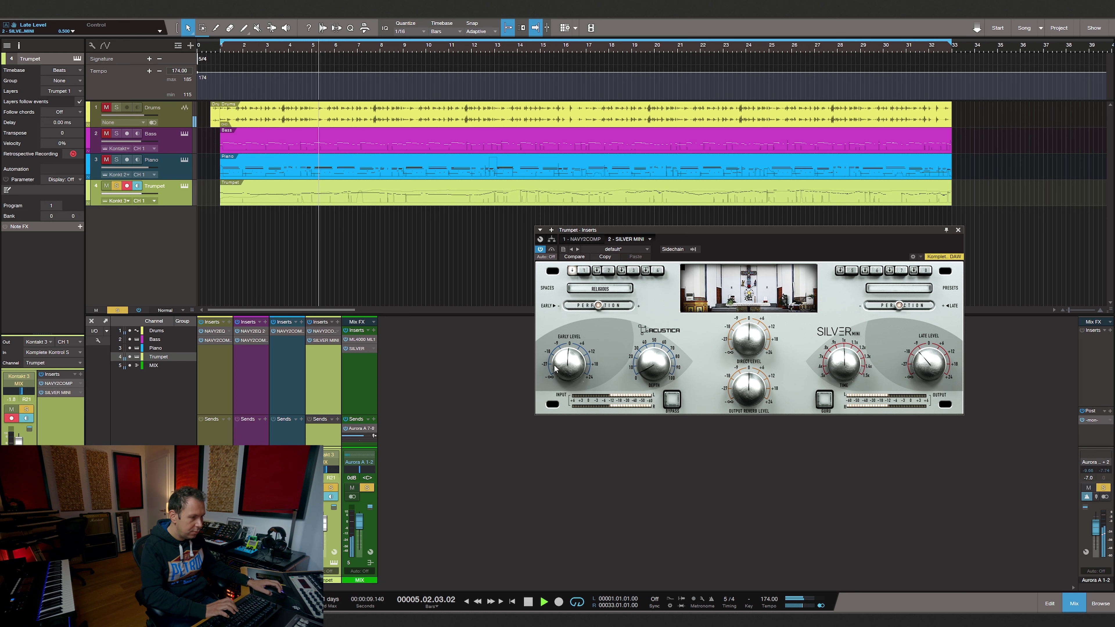
{"action": "left_click_drag", "start_coordinate": [554, 369], "coordinate": [565, 355]}
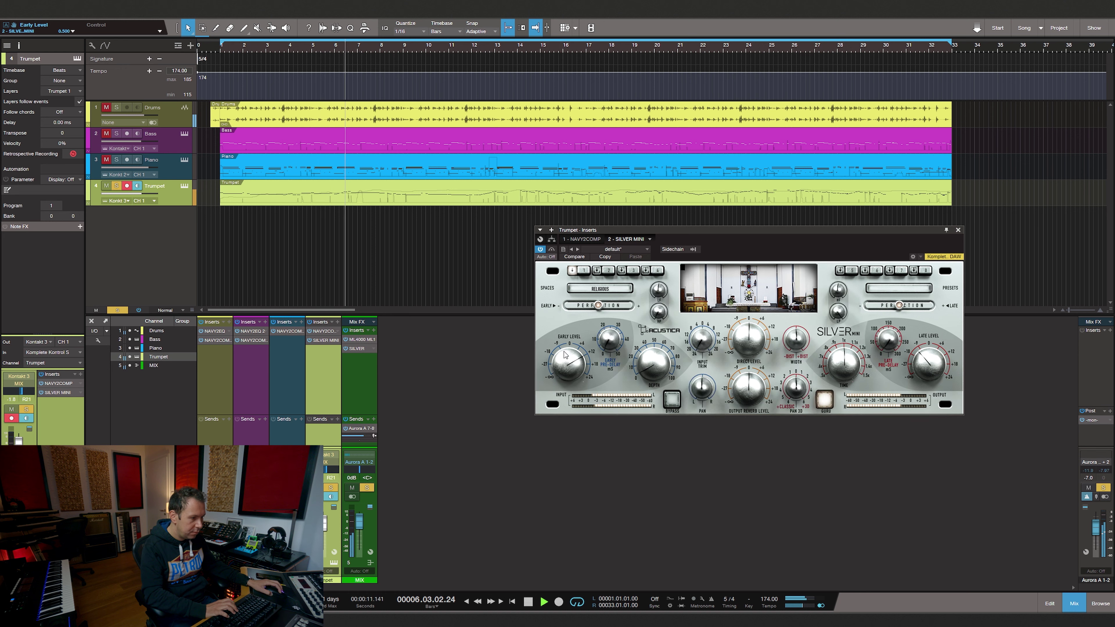
{"action": "left_click", "coordinate": [743, 394]}
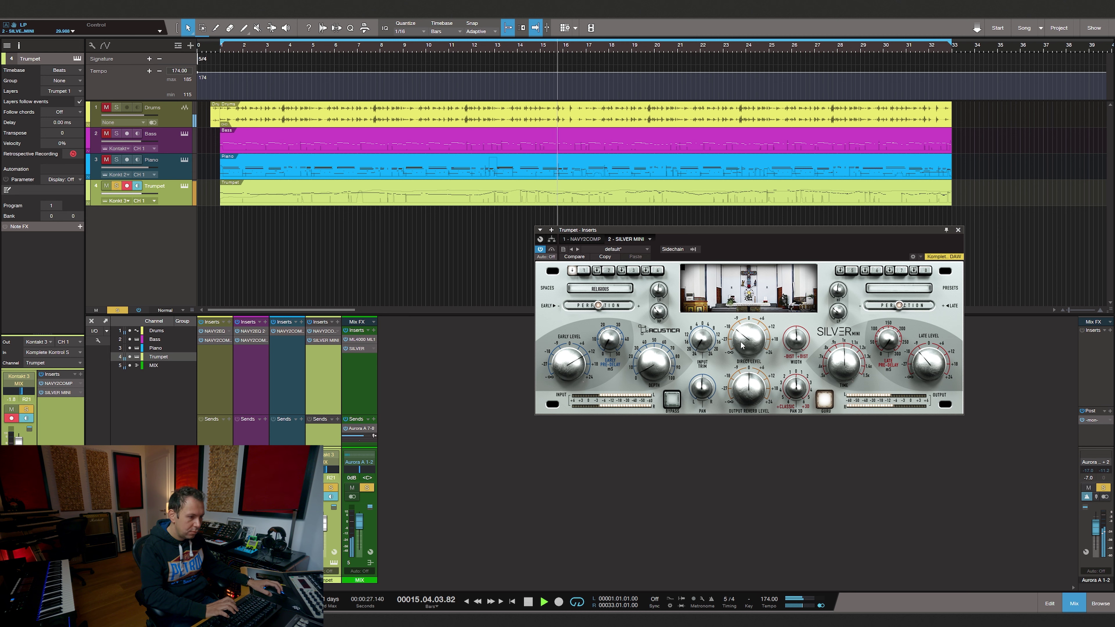
{"action": "key", "text": "space"}
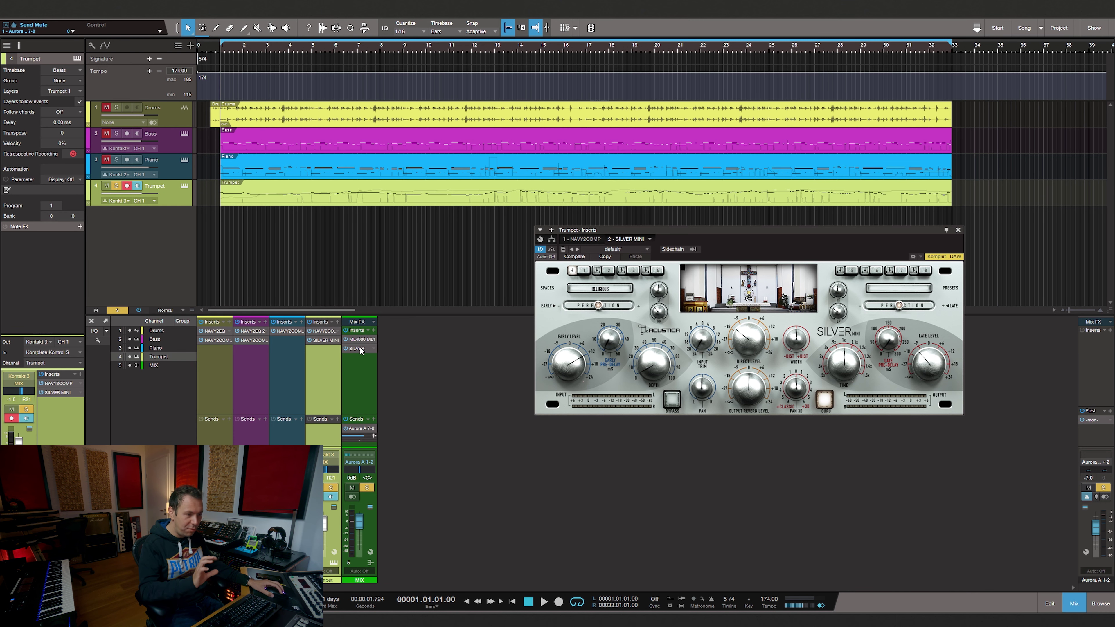
Check the MIX bus Silver, reopen the Trumpet's Silver Mini, and solo the Piano instead.
{"action": "left_click", "coordinate": [360, 347]}
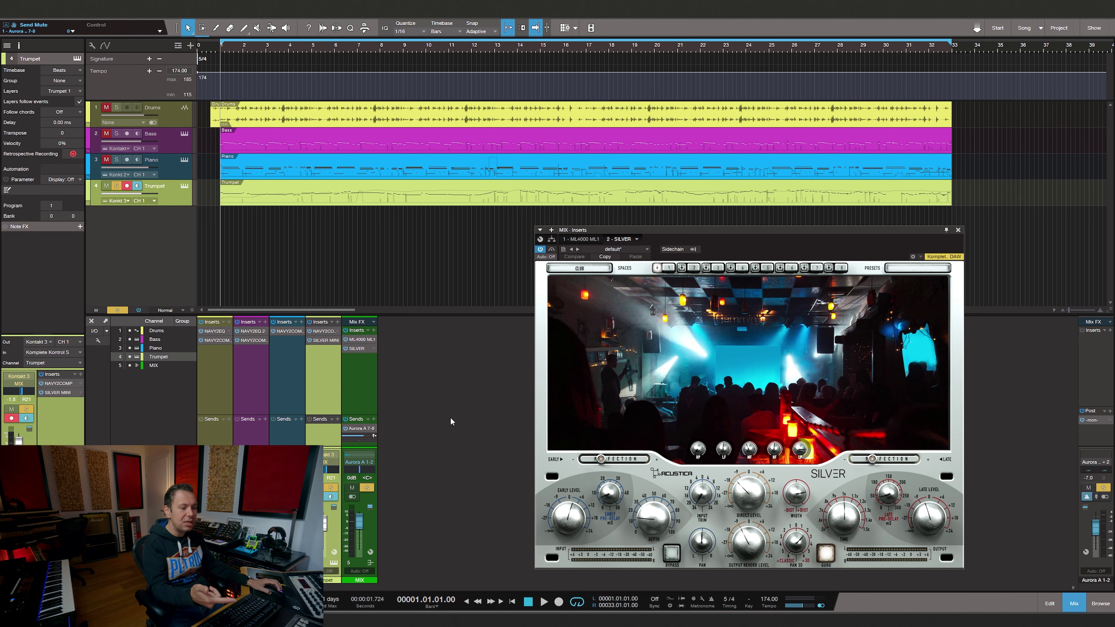
{"action": "left_click", "coordinate": [958, 232]}
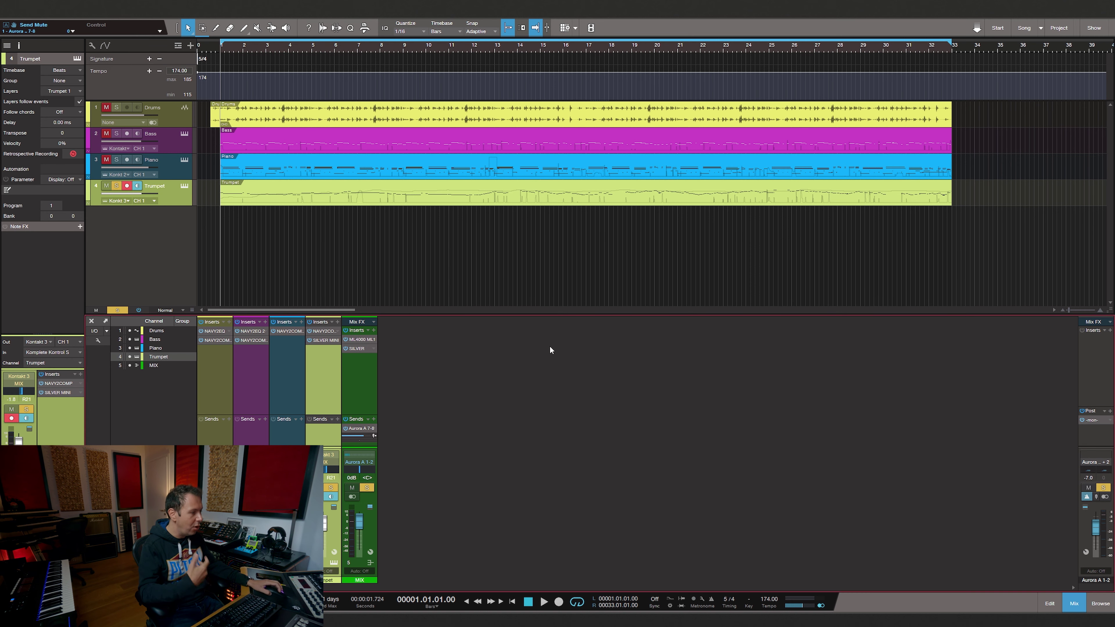
{"action": "left_click", "coordinate": [324, 341]}
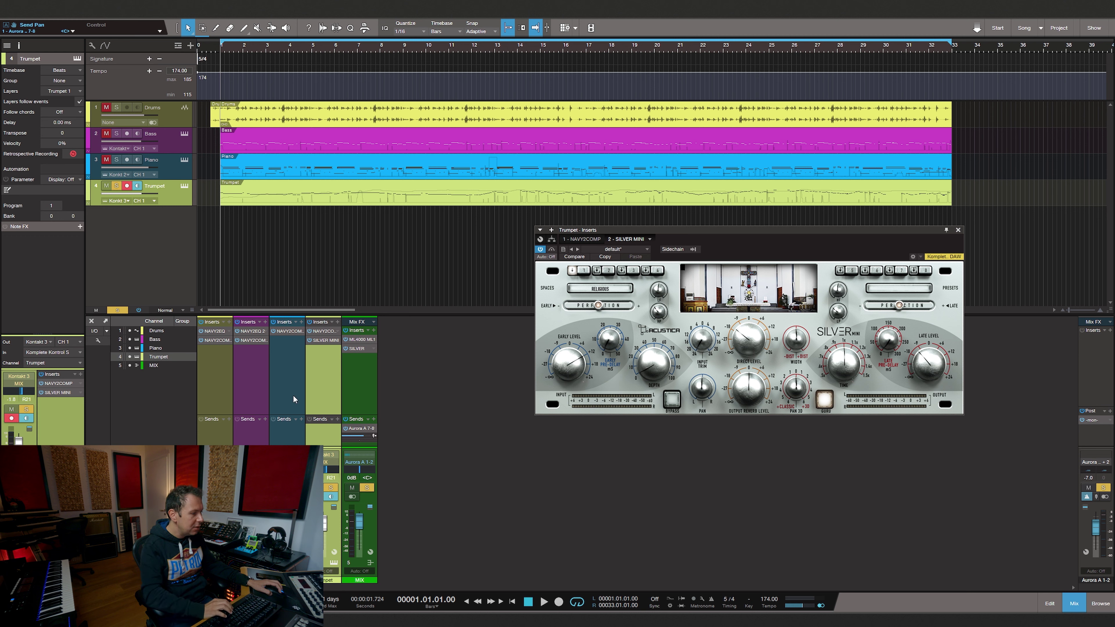
{"action": "left_click", "coordinate": [294, 488]}
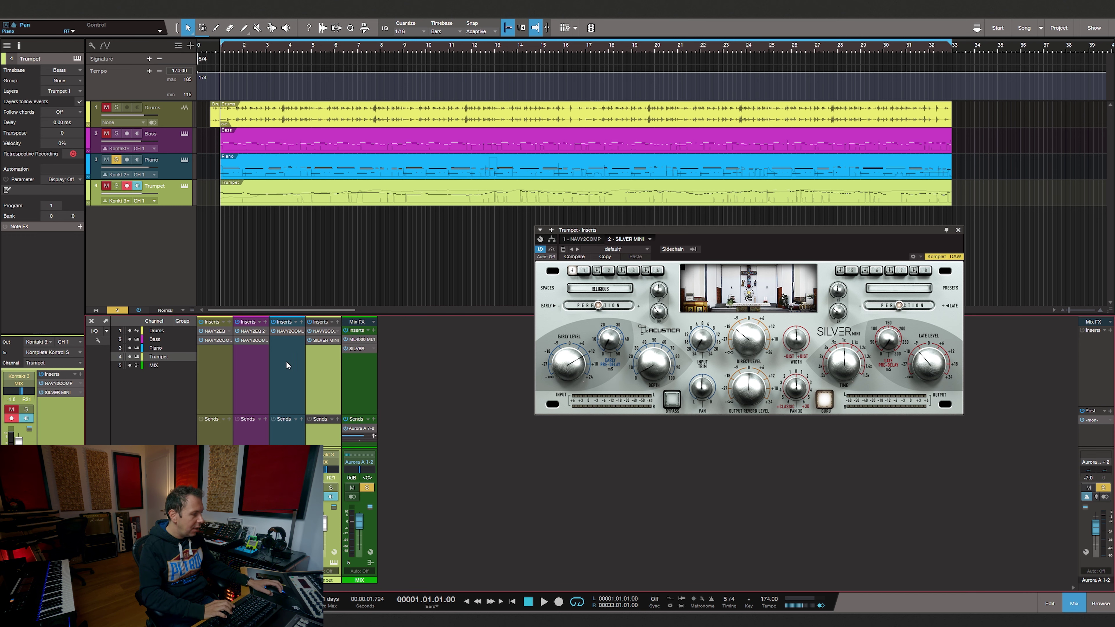
Insert Silver Mini on the Piano channel after its compressor and position its editor window.
{"action": "left_click", "coordinate": [302, 322]}
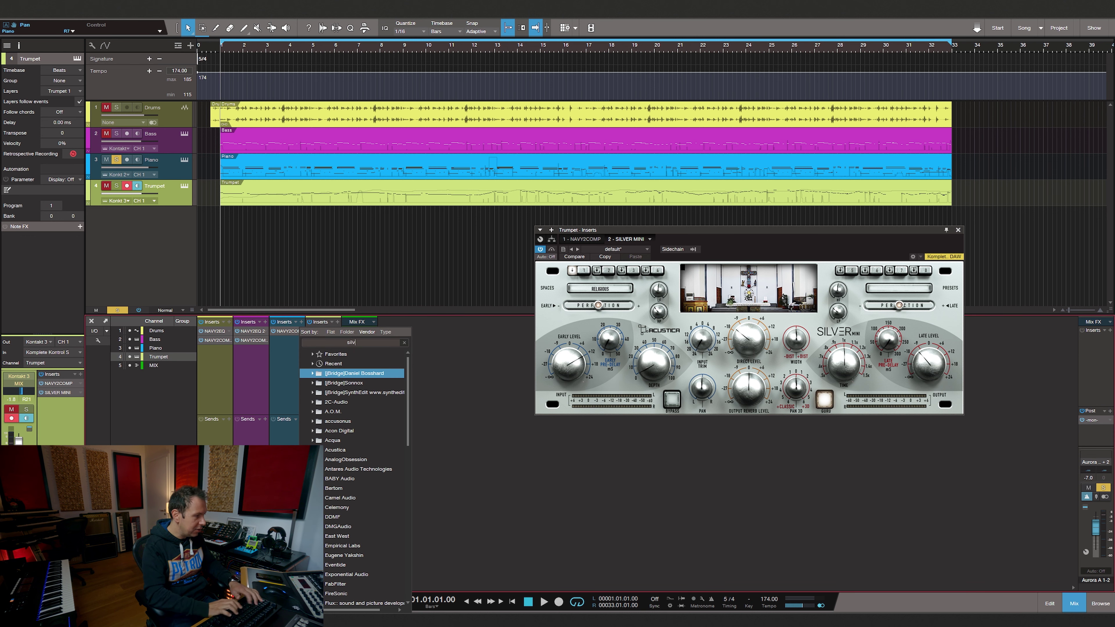
{"action": "type", "text": "silver"}
{"action": "key", "text": "Return"}
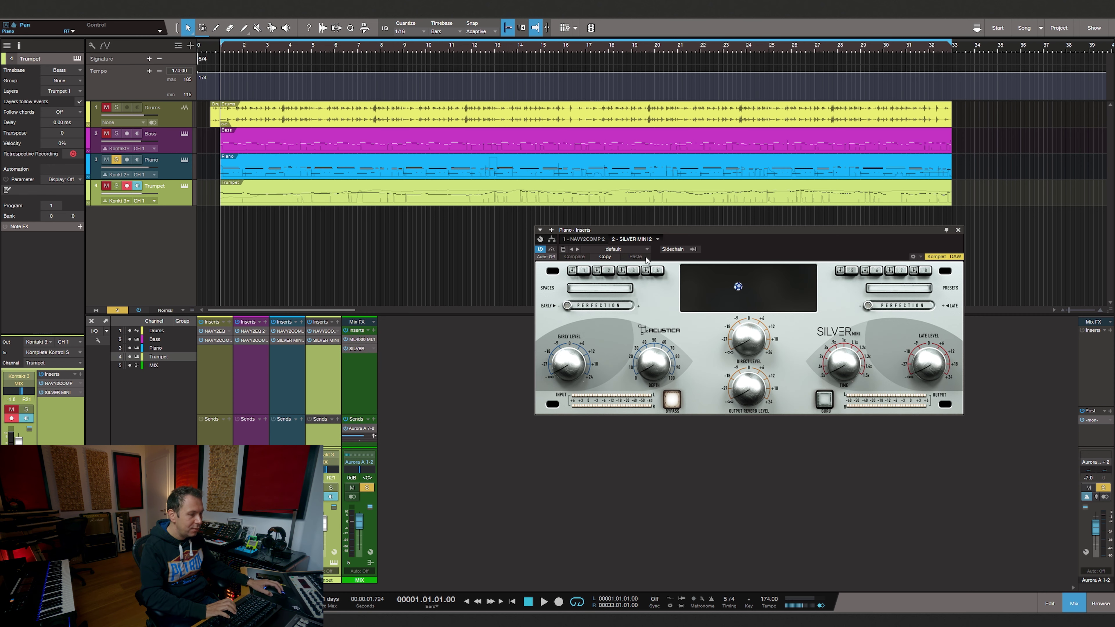
{"action": "left_click_drag", "start_coordinate": [669, 229], "coordinate": [683, 227]}
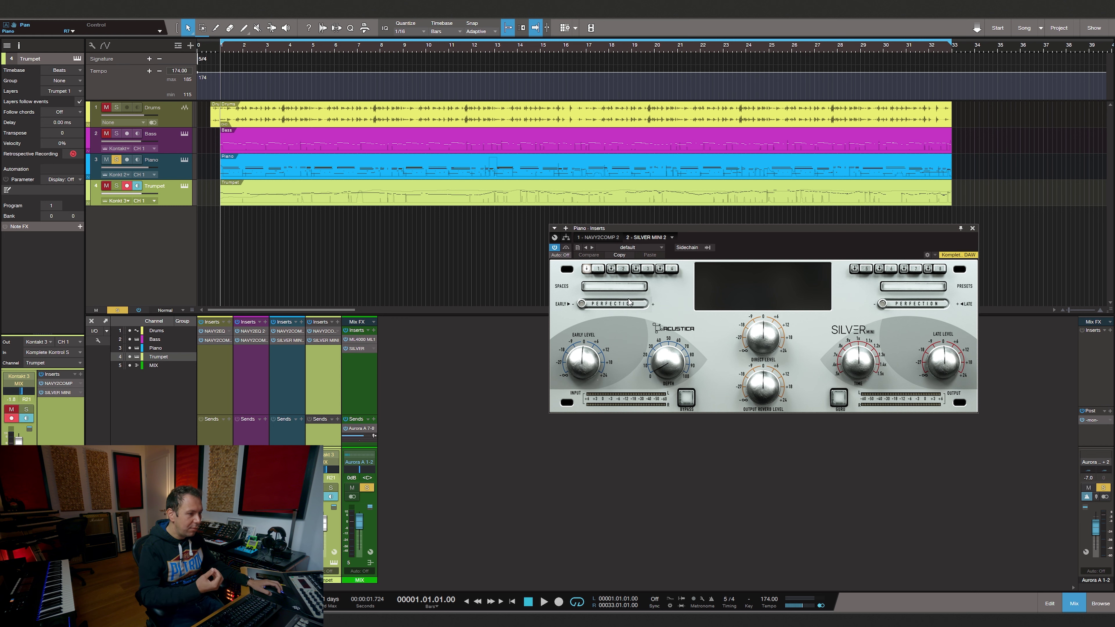
Browse the Silver Mini SPACES categories, past Opera and Theatre and Studio and Scoring, to Public Spaces.
{"action": "left_click", "coordinate": [625, 302]}
{"action": "mouse_move", "coordinate": [627, 304]}
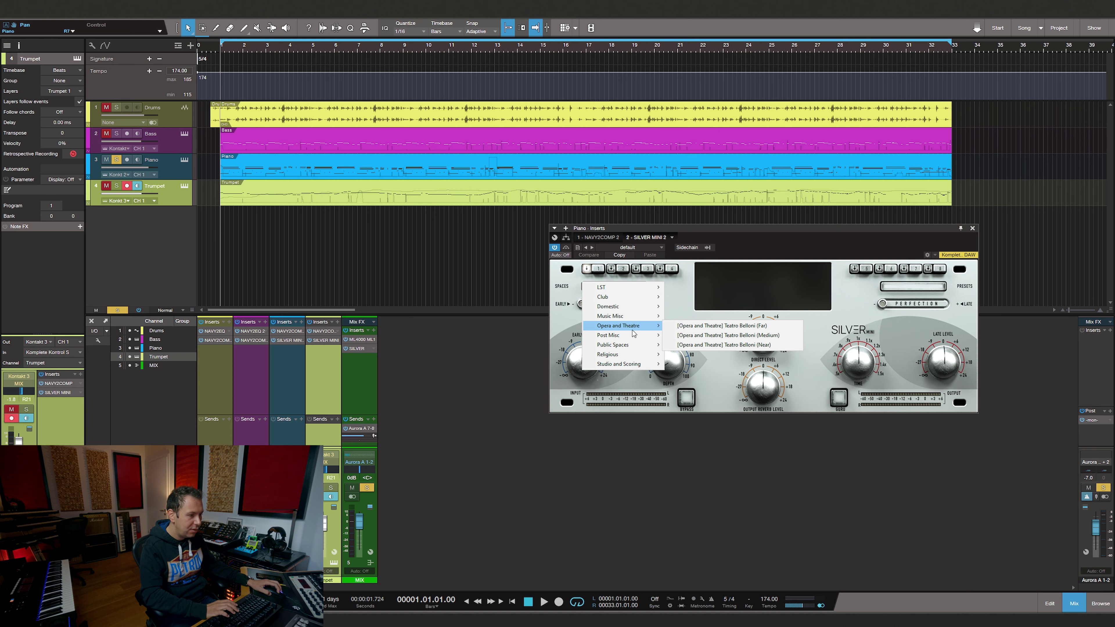
{"action": "mouse_move", "coordinate": [632, 348]}
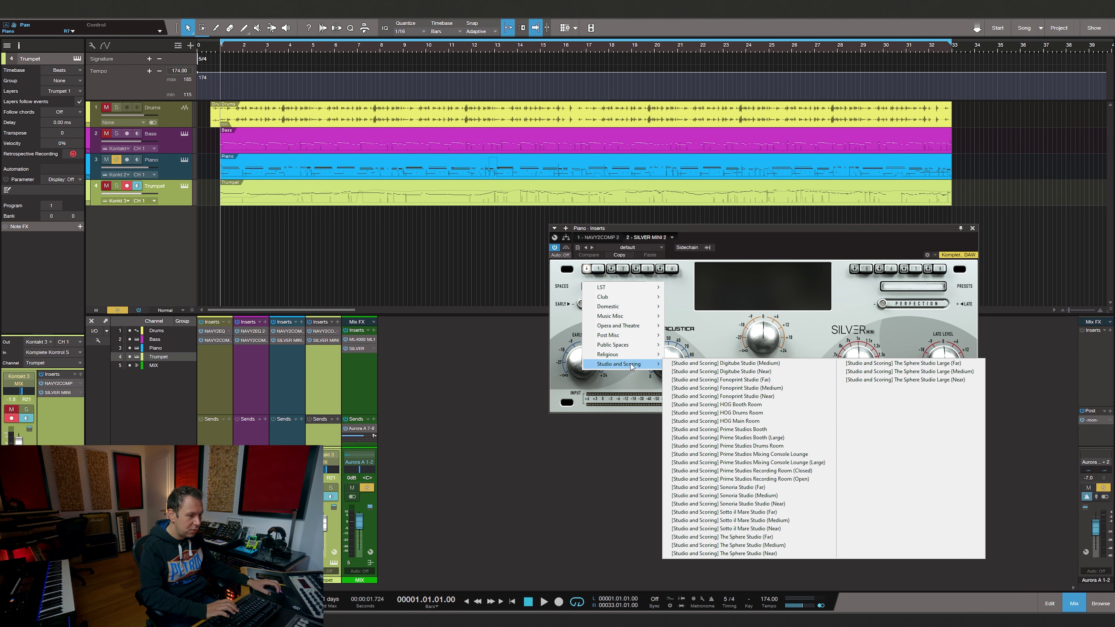
{"action": "mouse_move", "coordinate": [629, 312]}
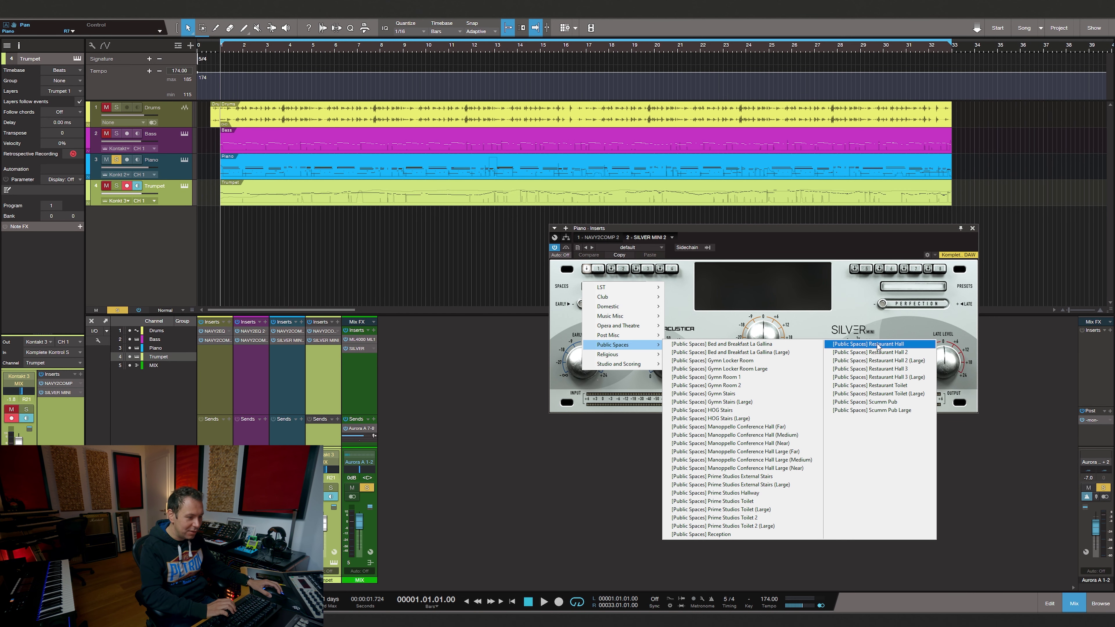
Audition the Restaurant Hall, Restaurant Hall 2 and Restaurant Hall 2 (Large) rooms on the piano reverb.
{"action": "left_click", "coordinate": [875, 346]}
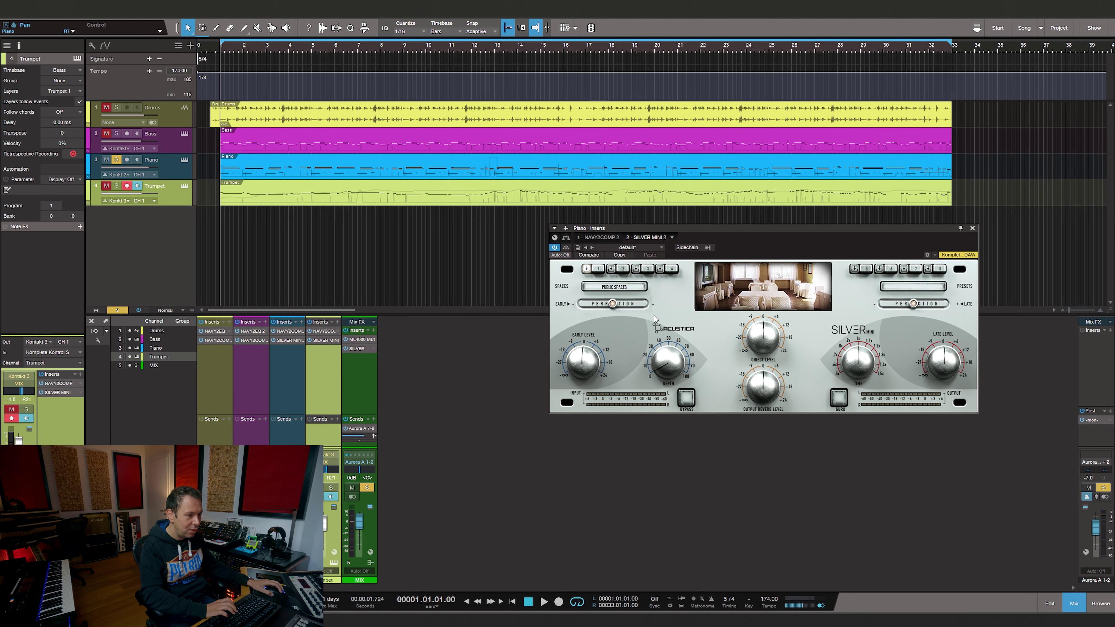
{"action": "left_click", "coordinate": [621, 285]}
{"action": "mouse_move", "coordinate": [632, 345]}
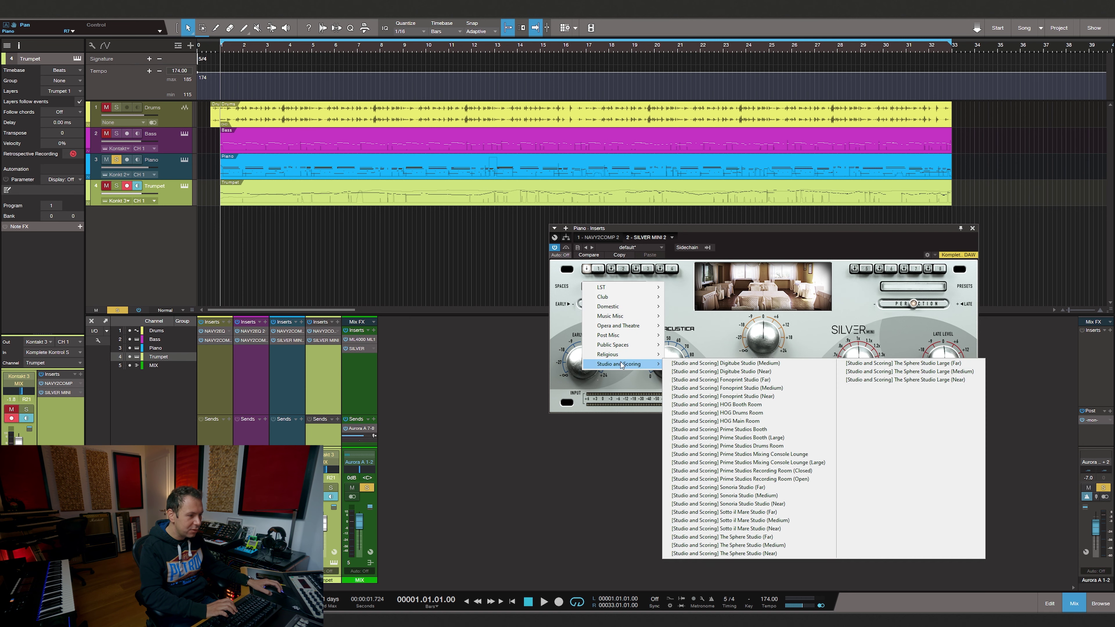
{"action": "left_click", "coordinate": [867, 353]}
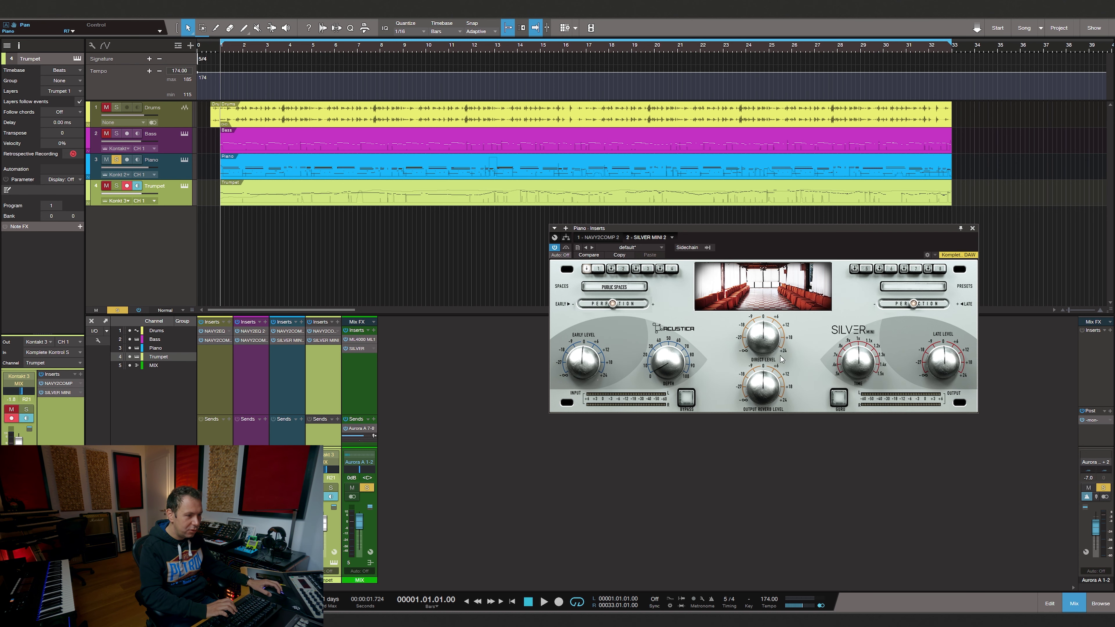
{"action": "left_click", "coordinate": [613, 287]}
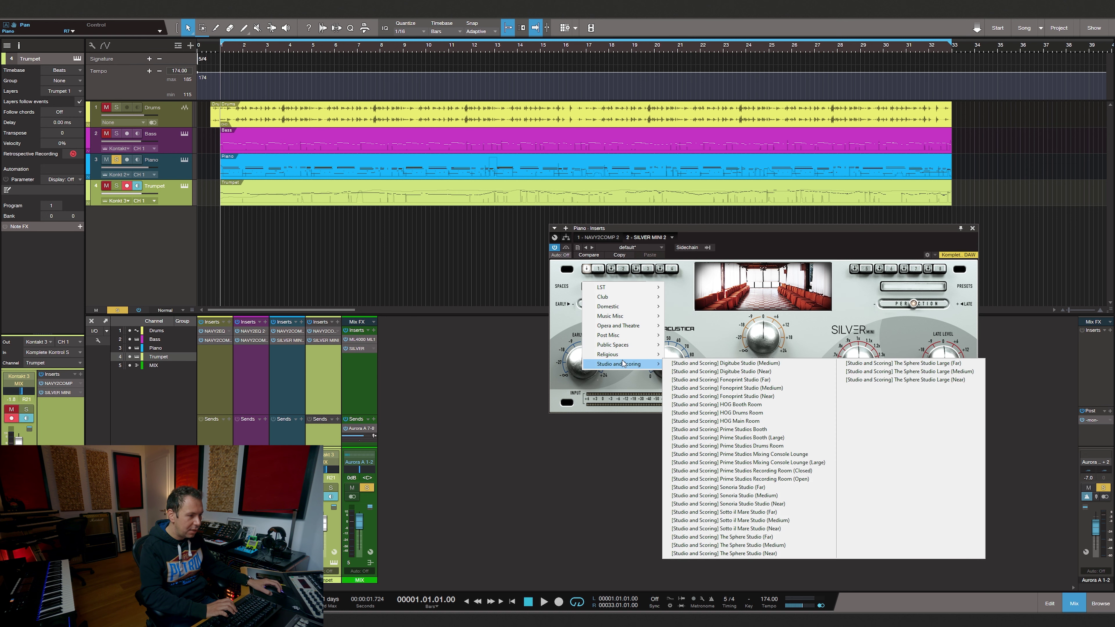
{"action": "mouse_move", "coordinate": [626, 364]}
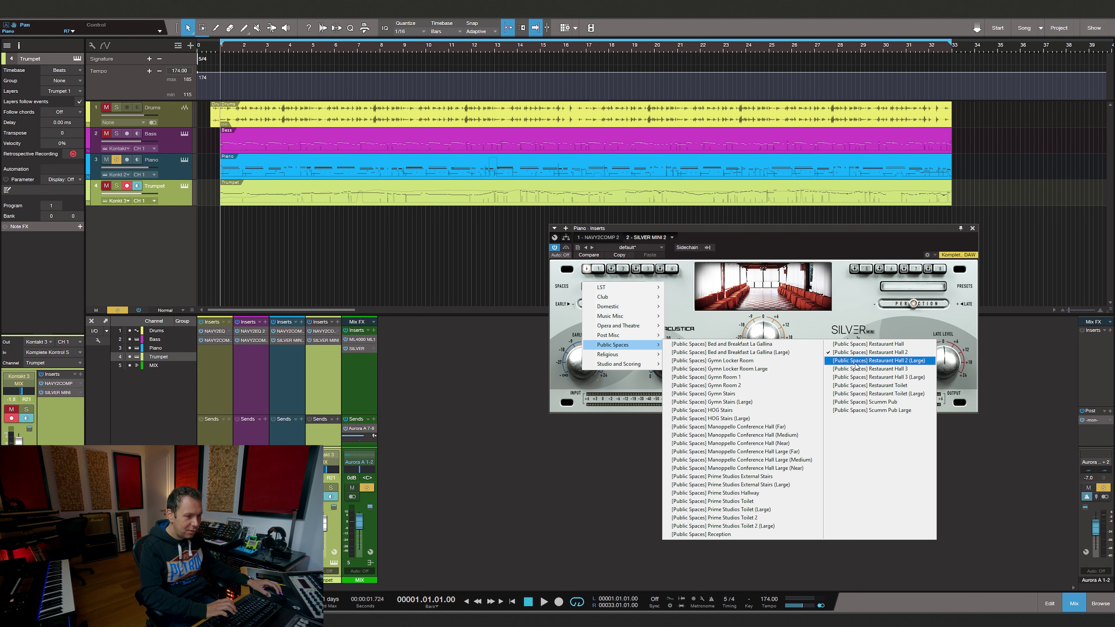
{"action": "left_click", "coordinate": [856, 372]}
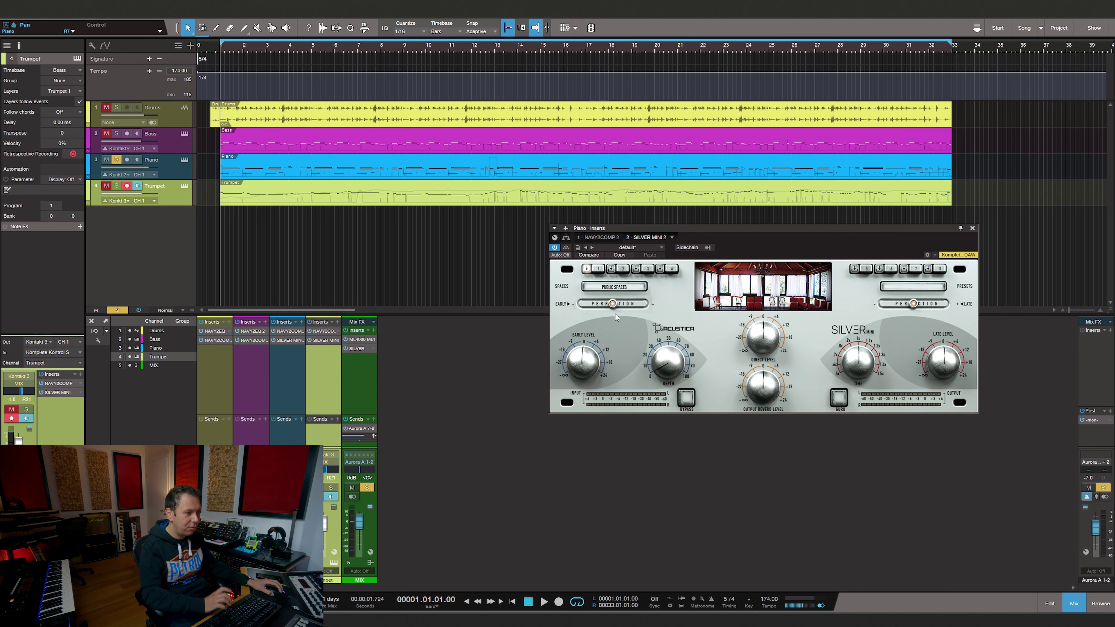
Try the Restaurant Toilet room, then settle on Restaurant Hall 3.
{"action": "left_click", "coordinate": [614, 288]}
{"action": "mouse_move", "coordinate": [628, 347]}
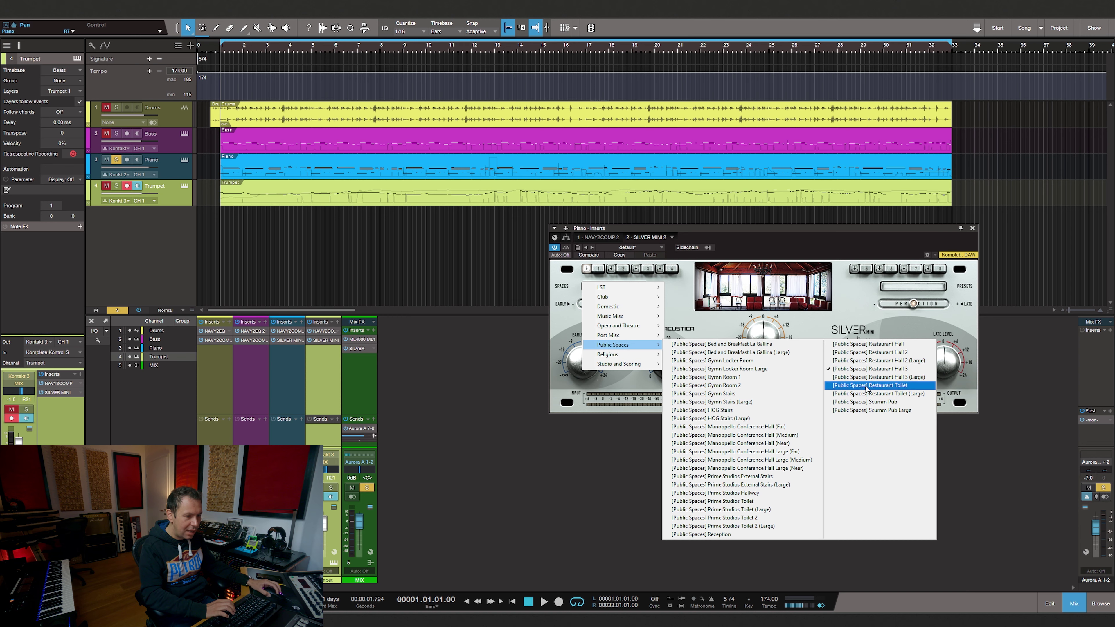
{"action": "left_click", "coordinate": [878, 386]}
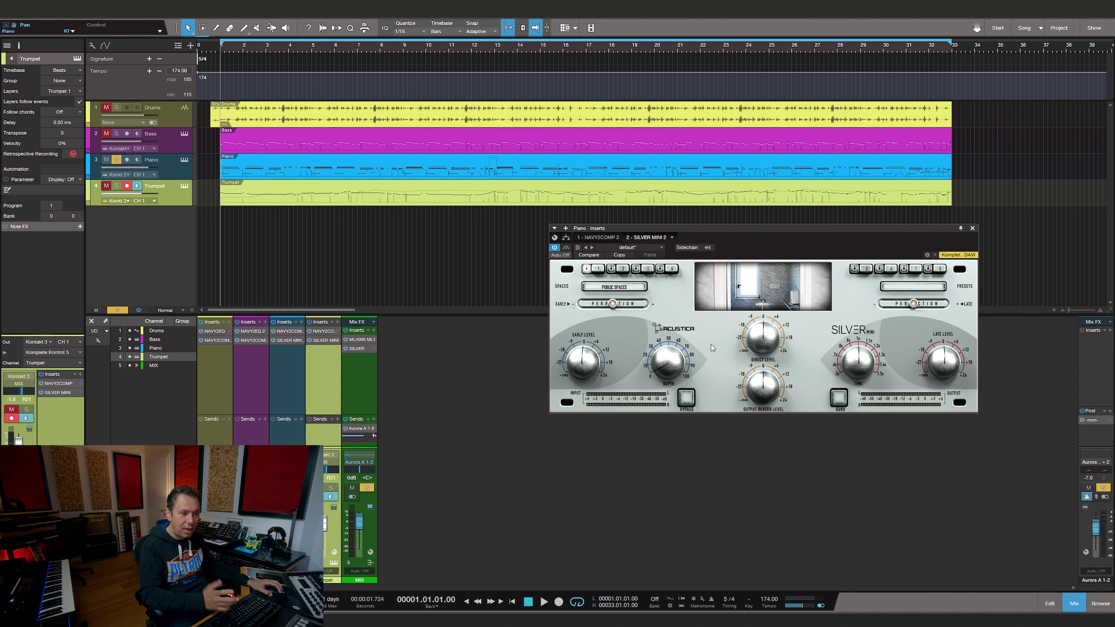
{"action": "left_click", "coordinate": [614, 287]}
{"action": "mouse_move", "coordinate": [630, 350]}
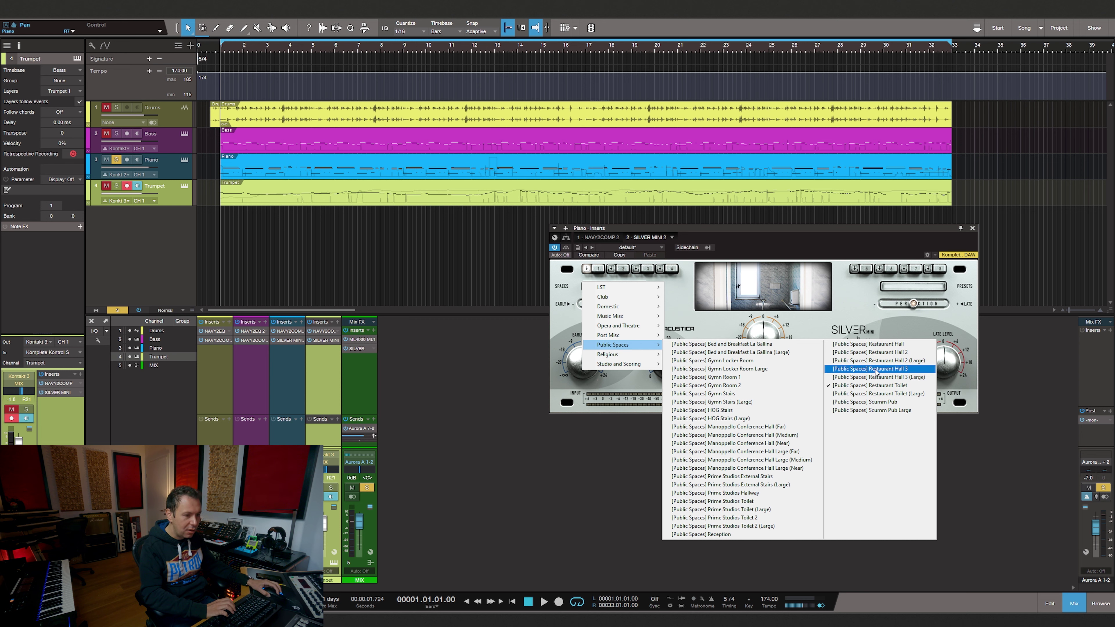
{"action": "left_click", "coordinate": [877, 369]}
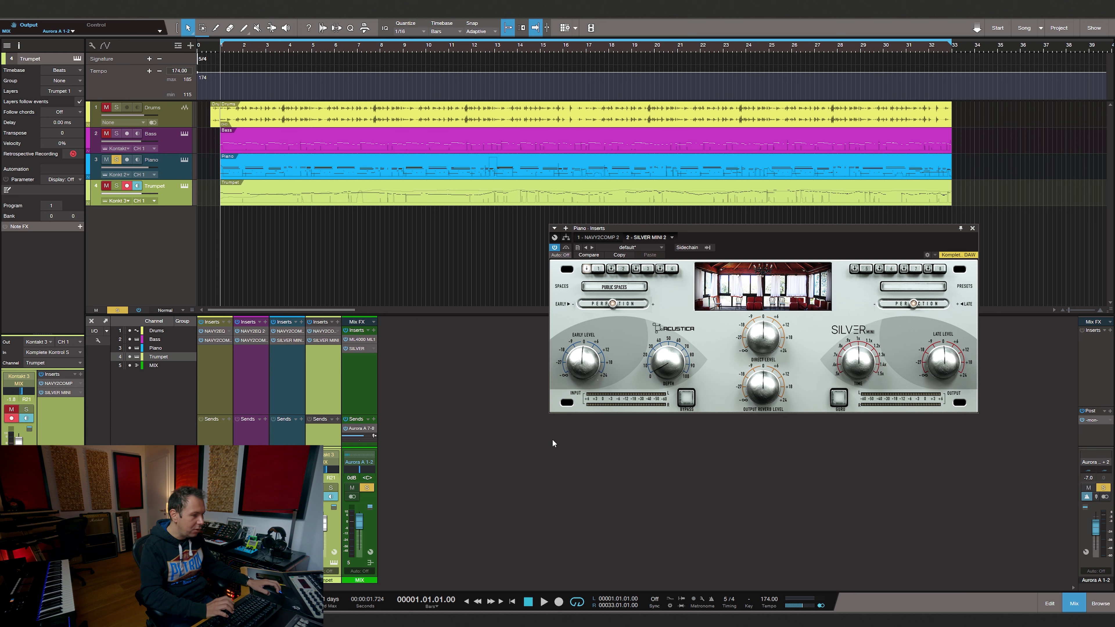
During playback, lower the piano reverb's Late Level and raise Output Reverb Level via the Guru controls.
{"action": "key", "text": "space"}
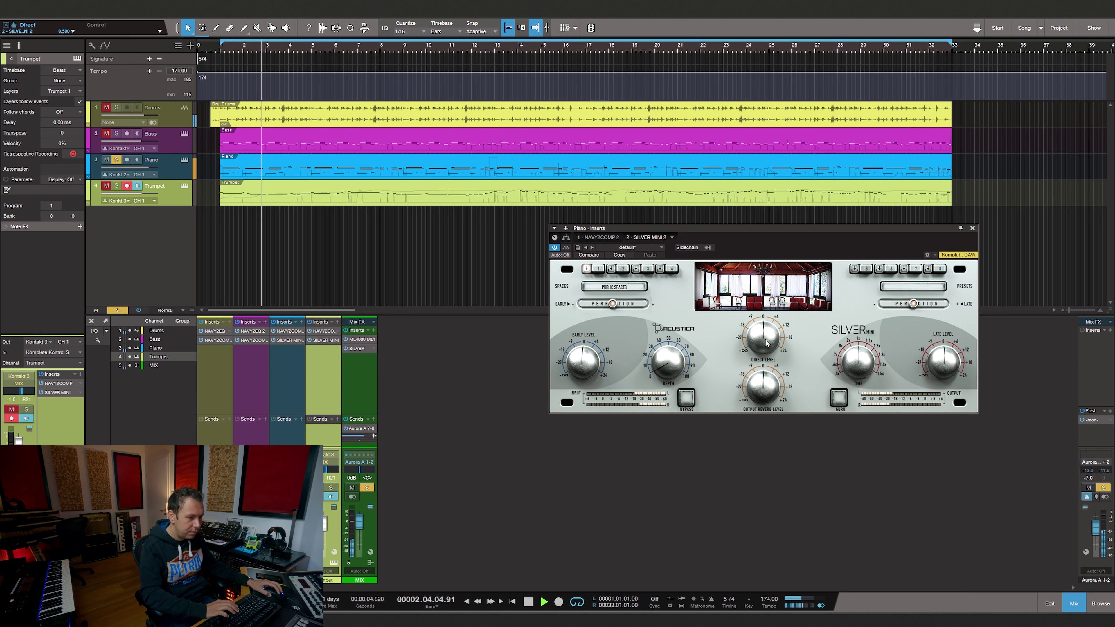
{"action": "left_click_drag", "start_coordinate": [944, 365], "coordinate": [948, 379]}
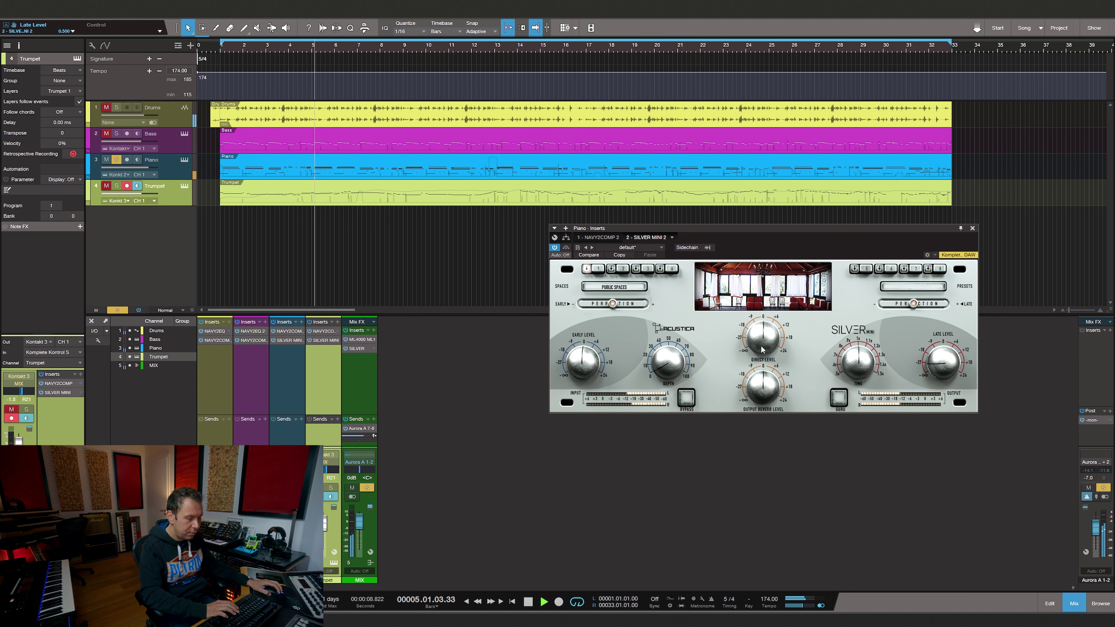
{"action": "left_click", "coordinate": [674, 329]}
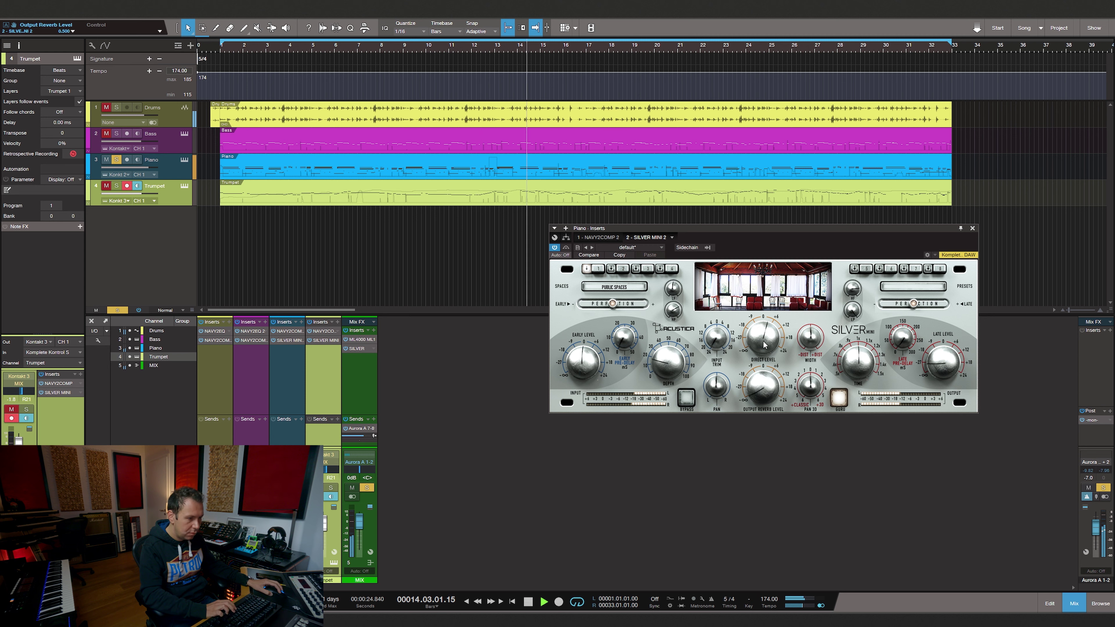
{"action": "left_click_drag", "start_coordinate": [764, 403], "coordinate": [767, 361]}
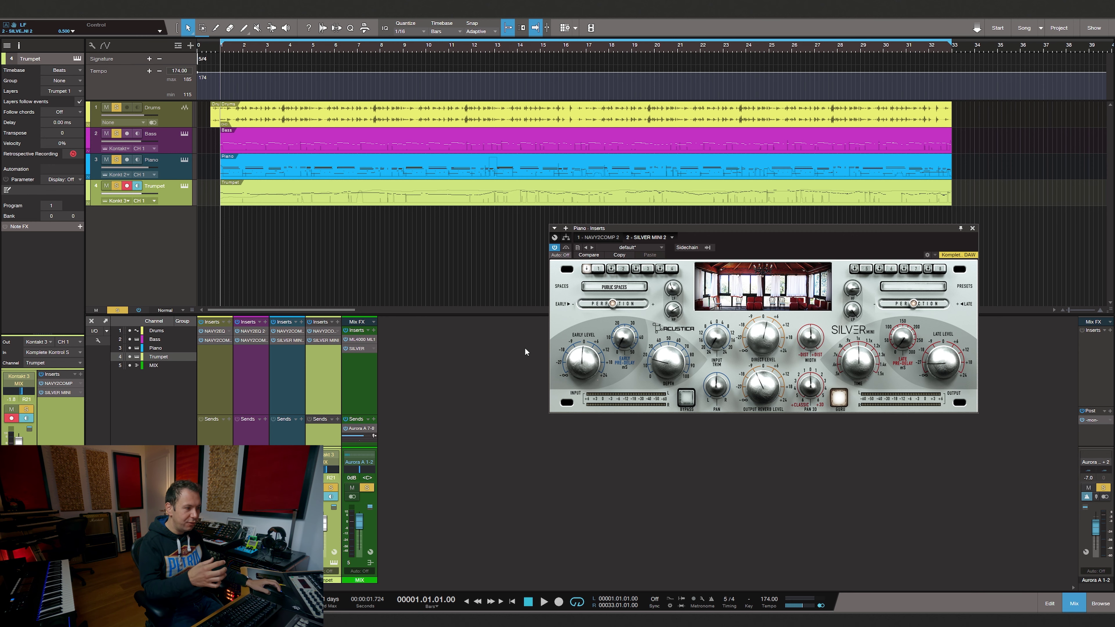
Play the sketch while bypassing the mix bus Silver reverb and re-enabling it to compare.
{"action": "left_click", "coordinate": [359, 348]}
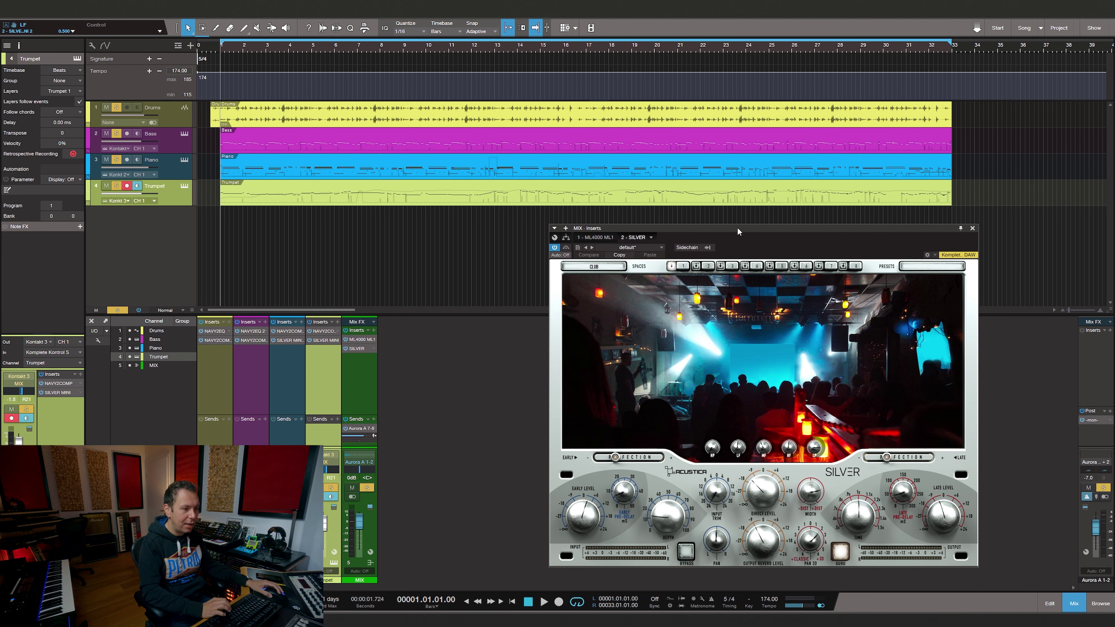
{"action": "left_click_drag", "start_coordinate": [737, 227], "coordinate": [755, 213]}
{"action": "key", "text": "space"}
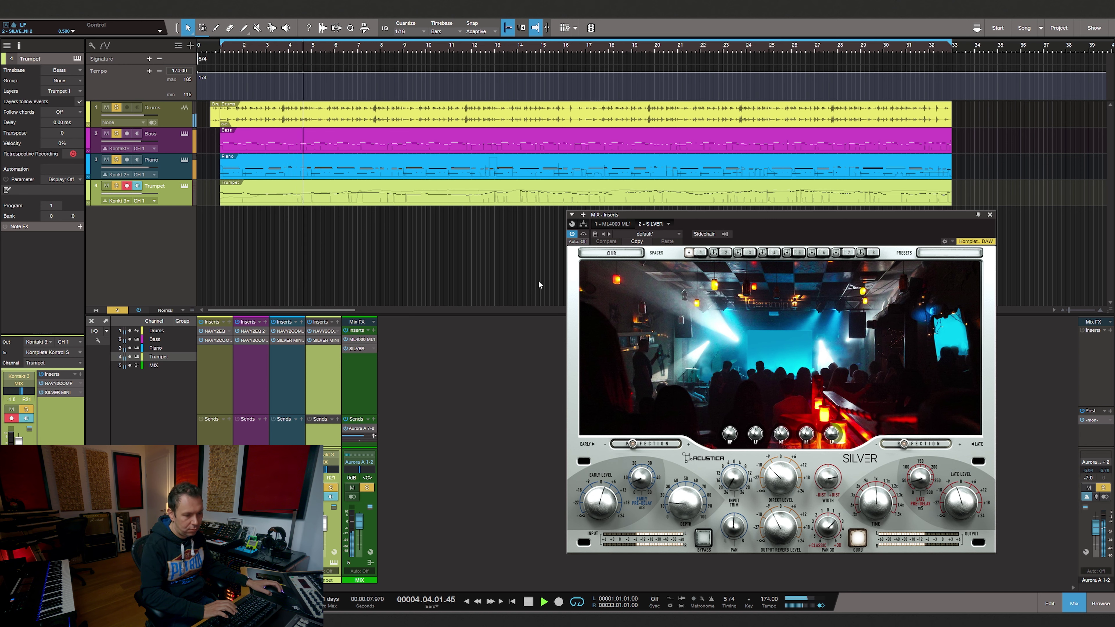
{"action": "left_click", "coordinate": [583, 237]}
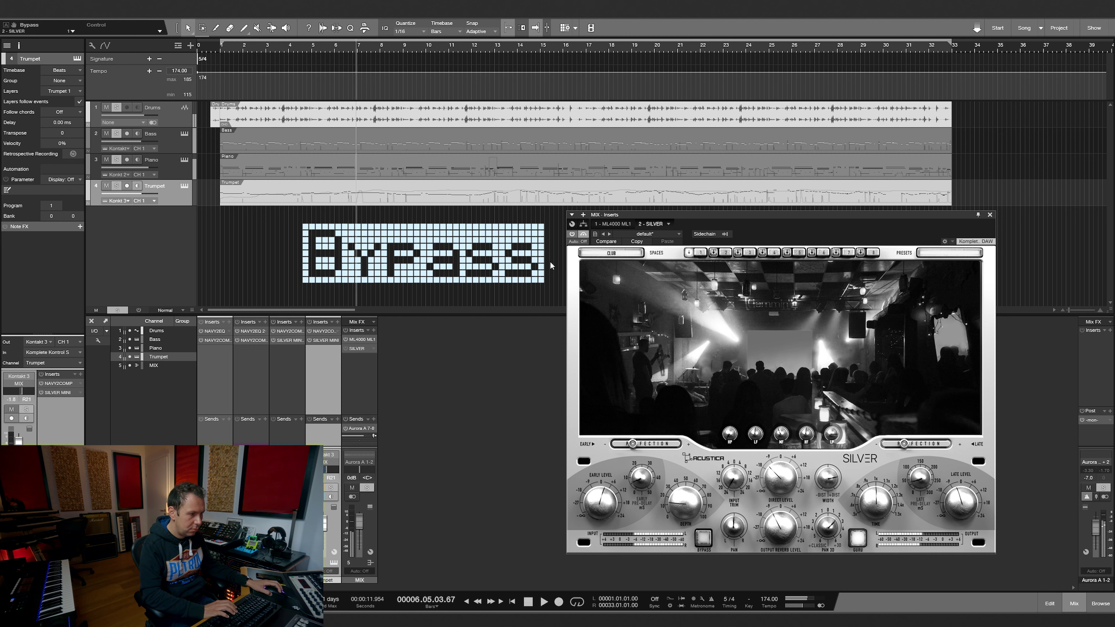
{"action": "left_click", "coordinate": [584, 236]}
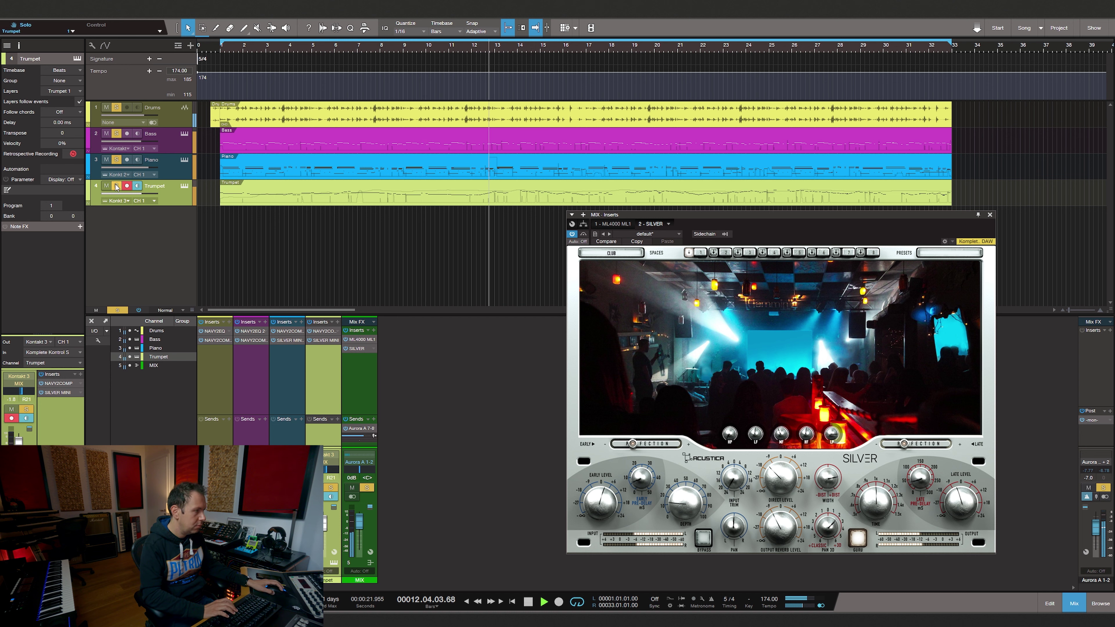
{"action": "key", "text": "space"}
Mute the Trumpet track and replay the sketch with the mix bus reverb bypassed.
{"action": "left_click", "coordinate": [107, 187]}
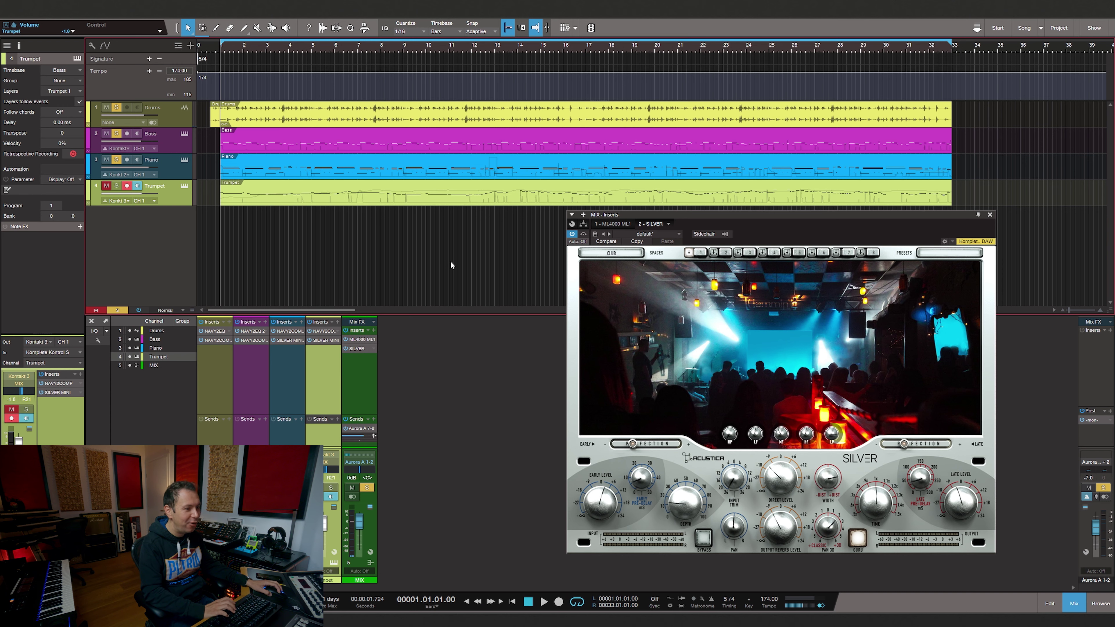
{"action": "key", "text": "space"}
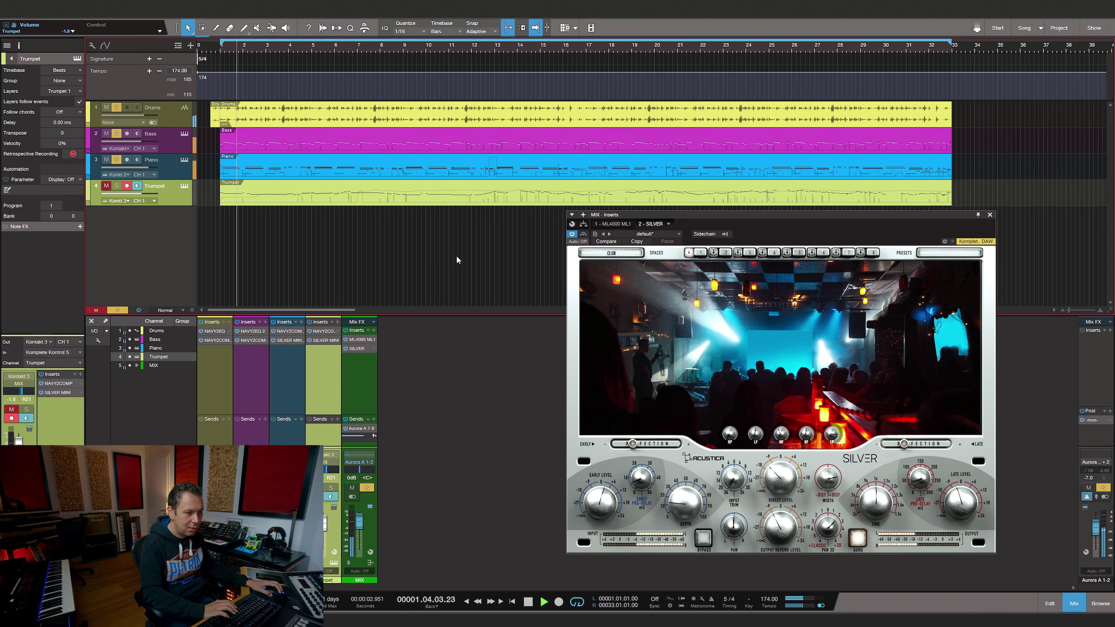
{"action": "left_click", "coordinate": [584, 235]}
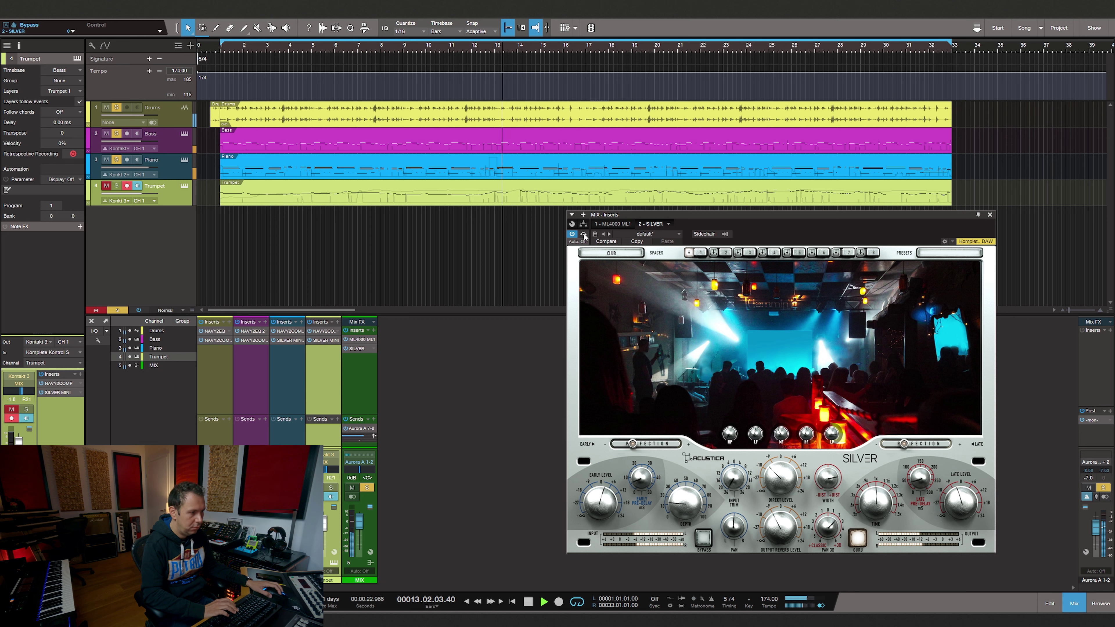
{"action": "key", "text": "space"}
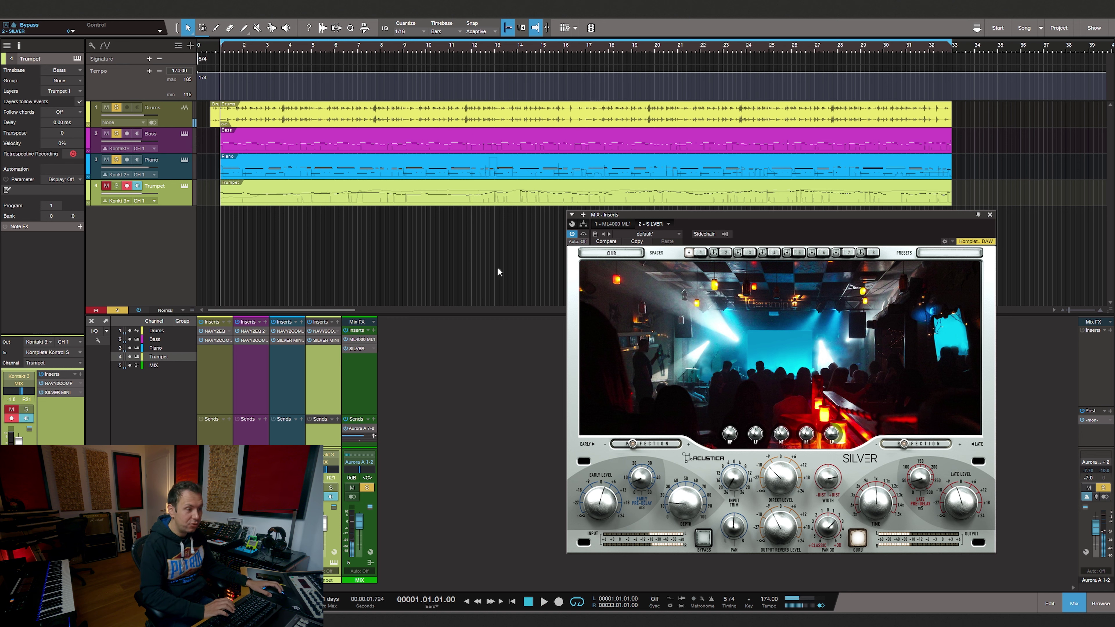
{"action": "left_click", "coordinate": [615, 253]}
{"action": "mouse_move", "coordinate": [619, 266]}
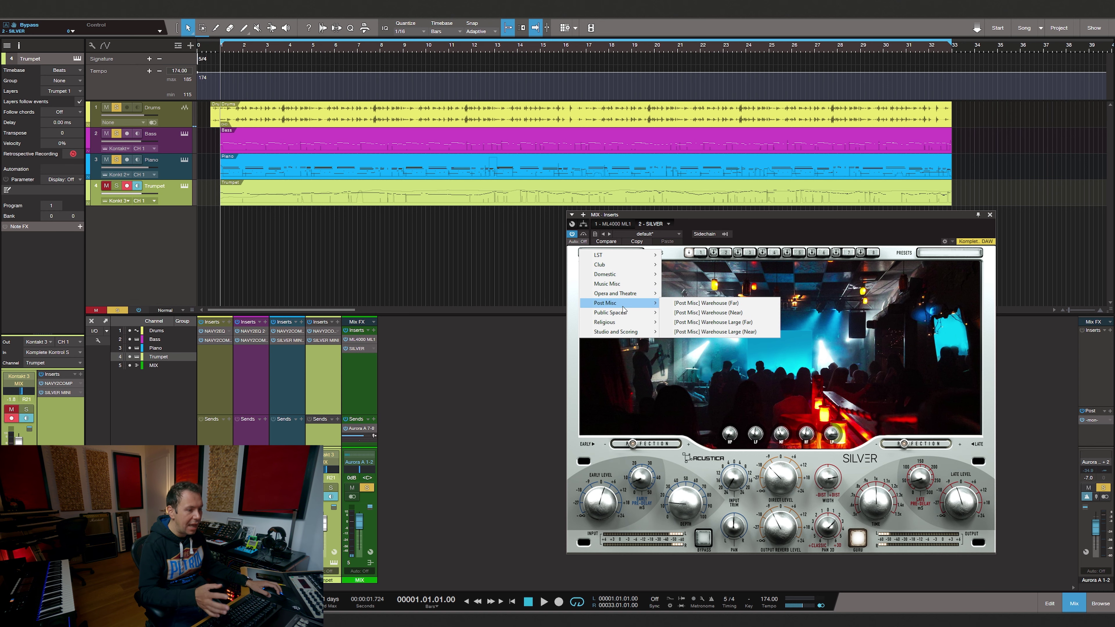